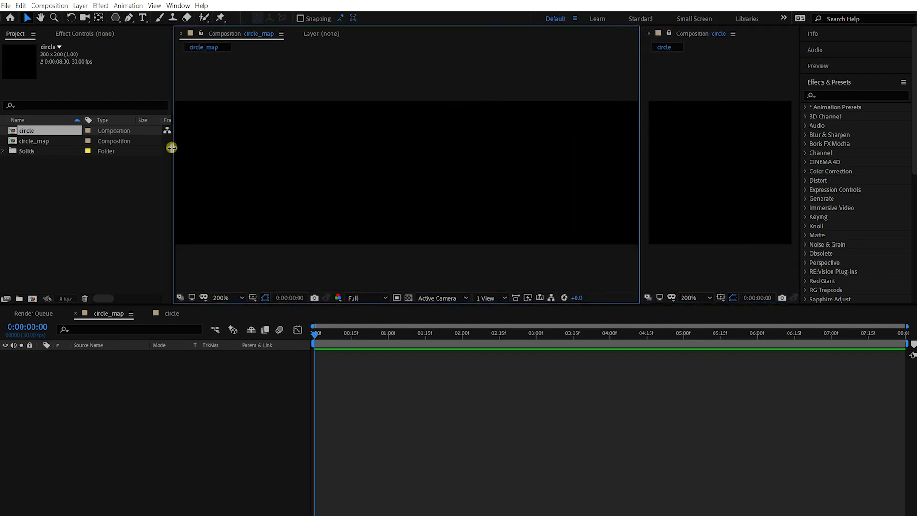
# Widen the composition viewer and add a rectangle shape layer that fills the whole circle_map composition.
pyautogui.moveTo(172, 147); pyautogui.dragTo(123, 148)
pyautogui.scroll(-1, 380, 139)
pyautogui.press('q')
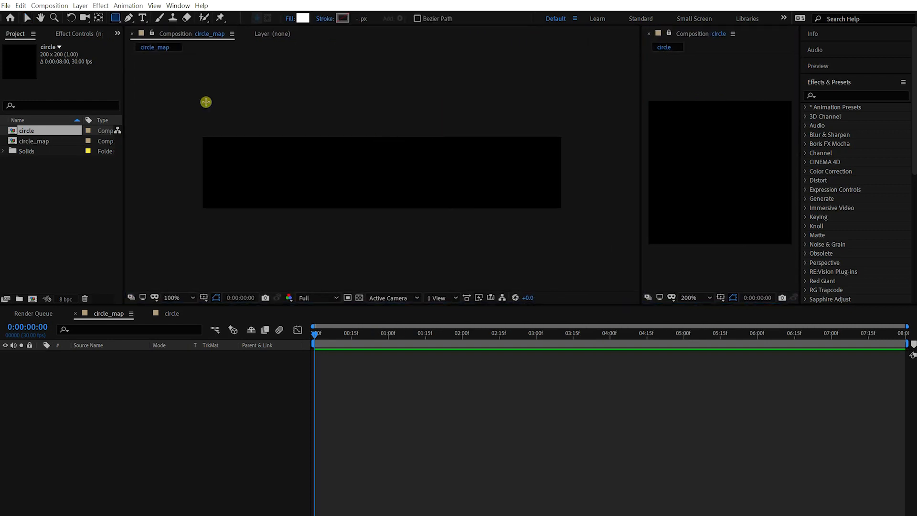
pyautogui.doubleClick(115, 18)
pyautogui.press('v')
# Set the rectangle's fill to none and give it a solid-color stroke 6 px wide.
pyautogui.click(376, 18)
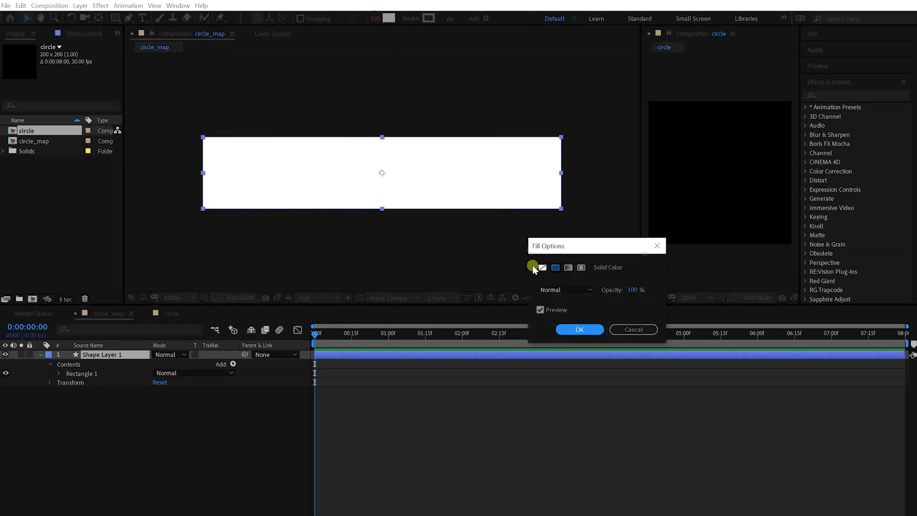
pyautogui.click(534, 267)
pyautogui.click(580, 329)
pyautogui.click(411, 19)
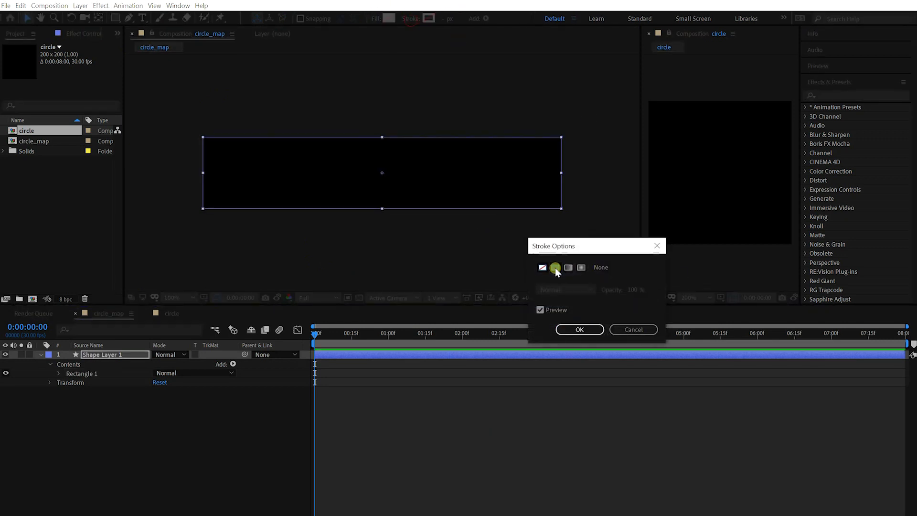
pyautogui.click(555, 267)
pyautogui.click(580, 330)
pyautogui.moveTo(446, 21); pyautogui.dragTo(447, 20)
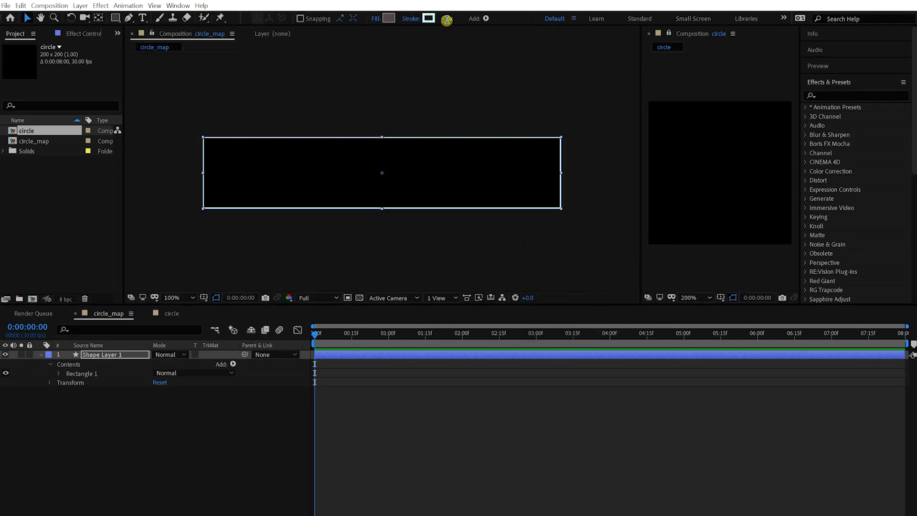
pyautogui.click(449, 420)
# Set the rectangle path's size to 2000 by 40.
pyautogui.click(60, 374)
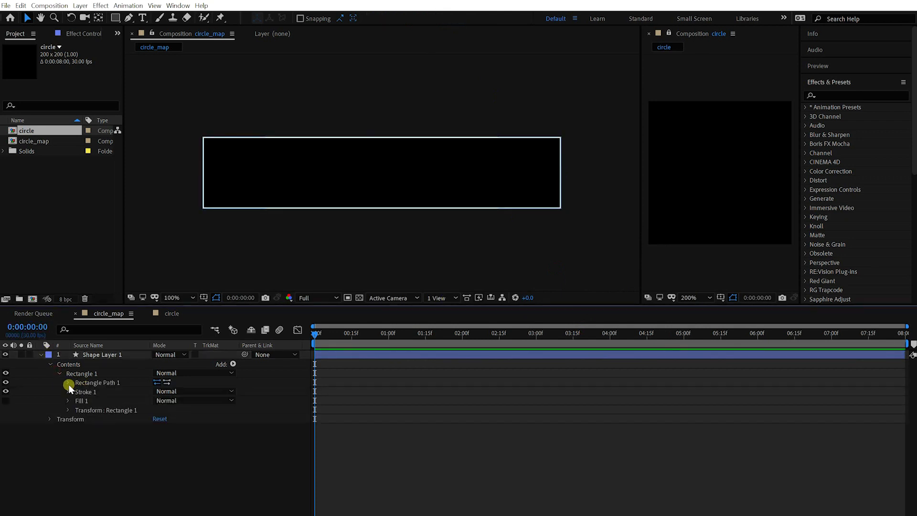
pyautogui.click(70, 382)
pyautogui.click(189, 390)
pyautogui.write('60')
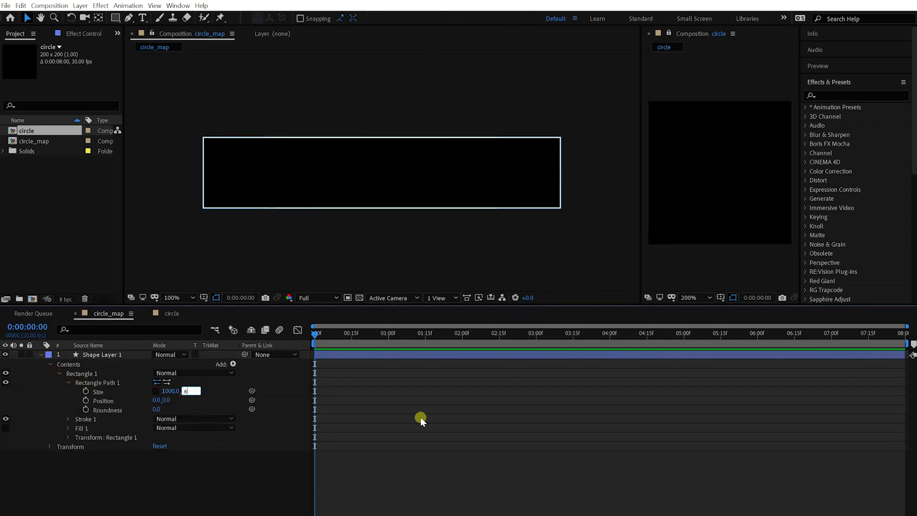
pyautogui.press('Return')
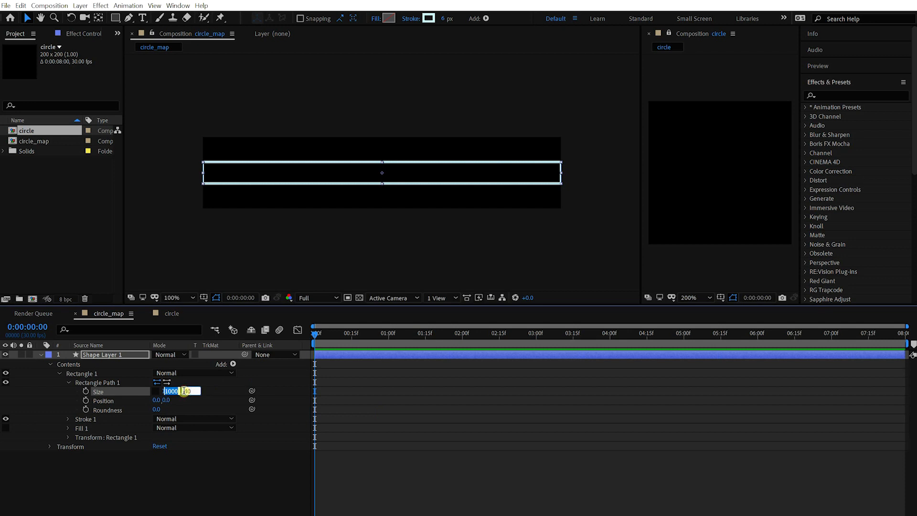
pyautogui.write('20')
pyautogui.click(589, 409)
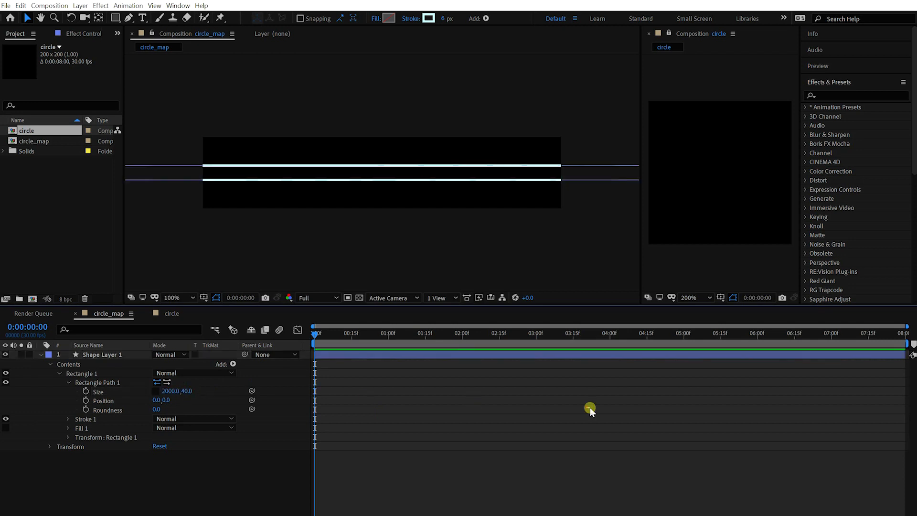
# Place the circle_map composition in the circle composition and apply the Polar Coordinates effect to it.
pyautogui.click(173, 314)
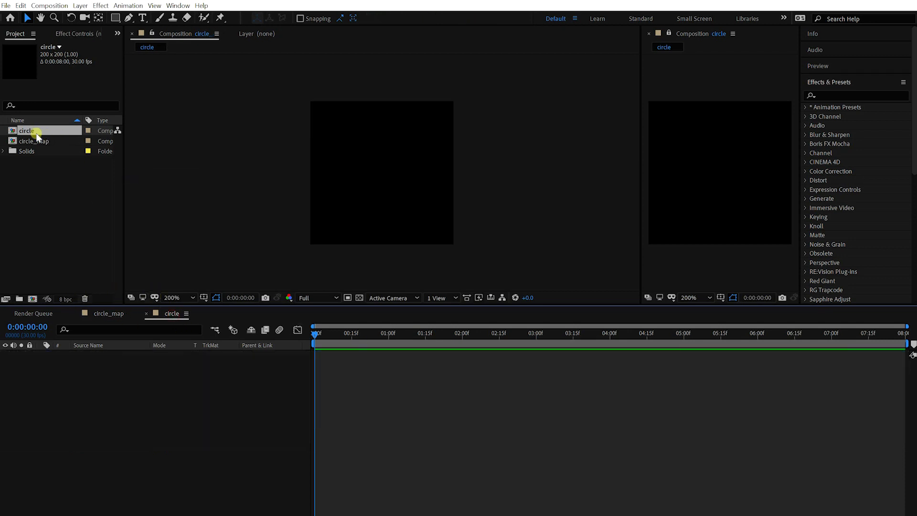
pyautogui.moveTo(37, 138); pyautogui.dragTo(158, 363)
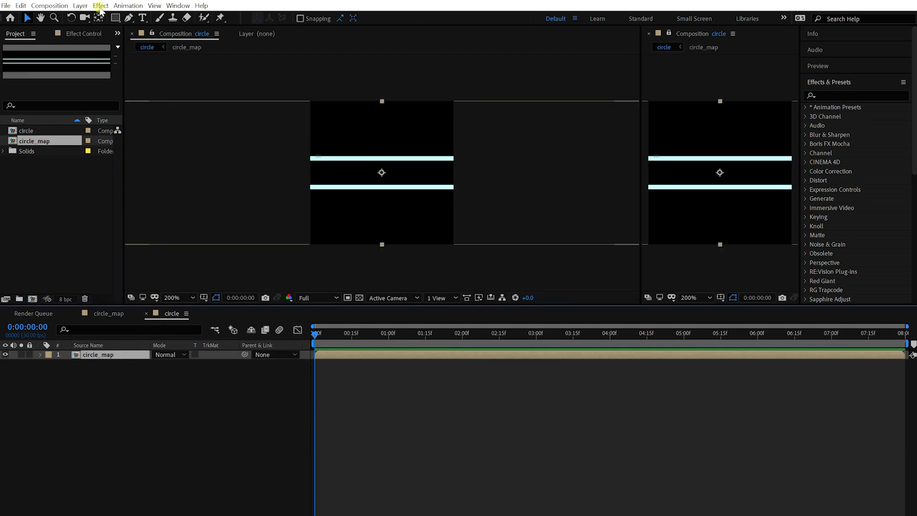
pyautogui.click(100, 5)
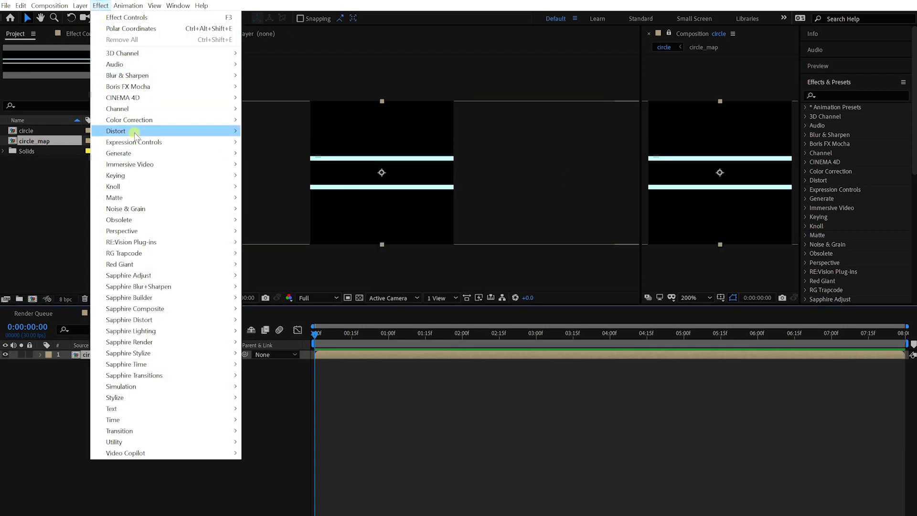
pyautogui.moveTo(134, 132)
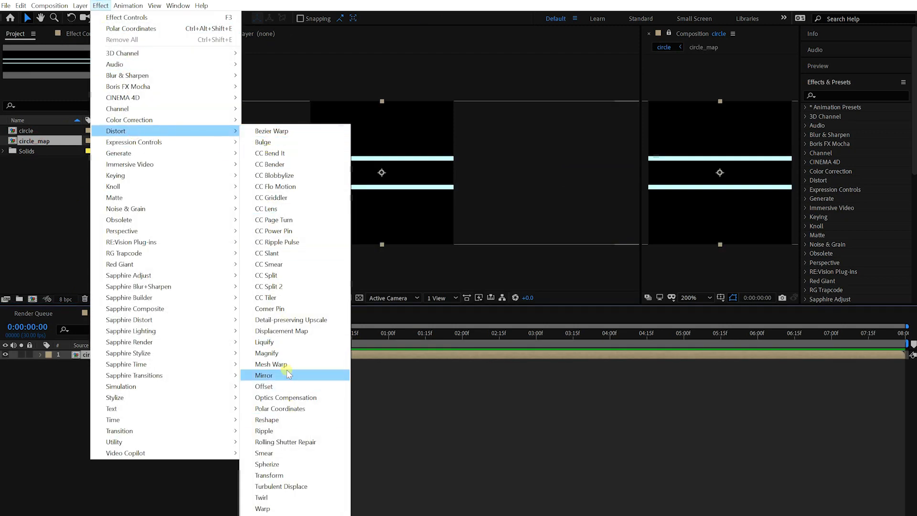
pyautogui.click(286, 408)
# Set the Polar Coordinates conversion to Rect to Polar with an interpolation of 100%.
pyautogui.click(86, 75)
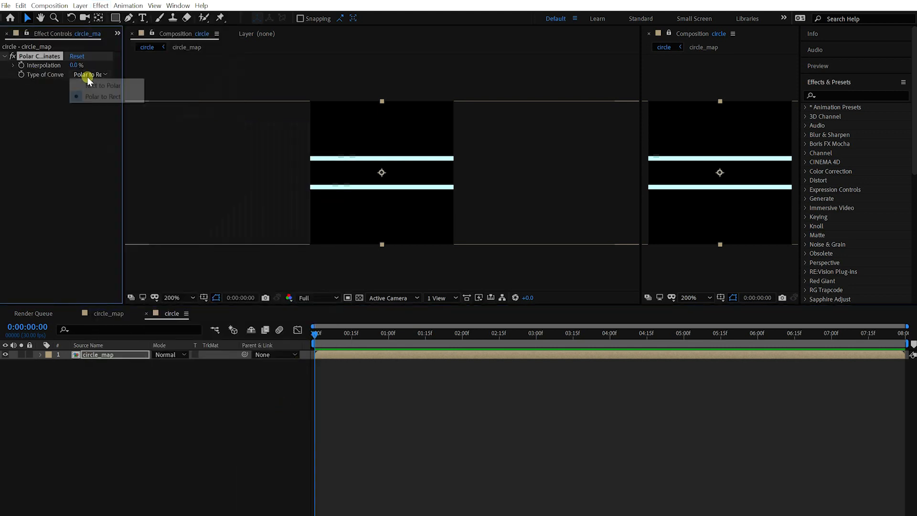
pyautogui.click(93, 89)
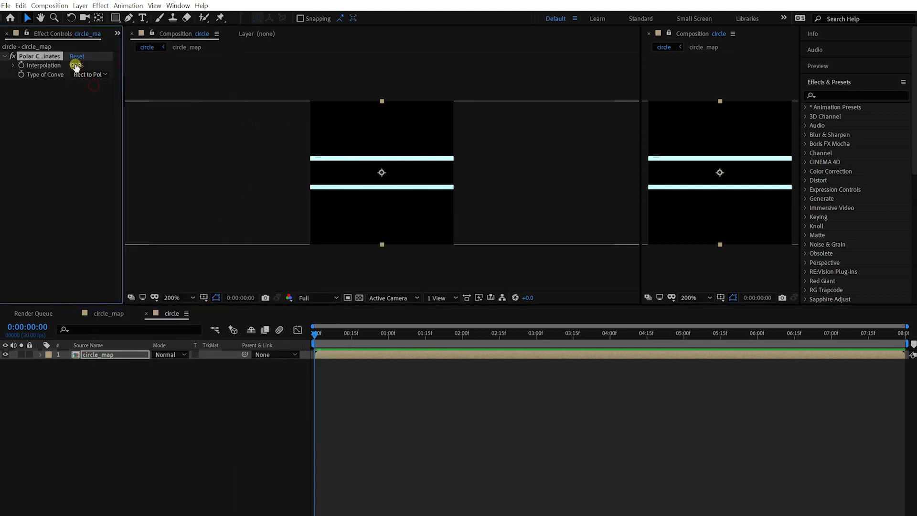
pyautogui.moveTo(72, 65); pyautogui.dragTo(180, 72)
pyautogui.click(511, 412)
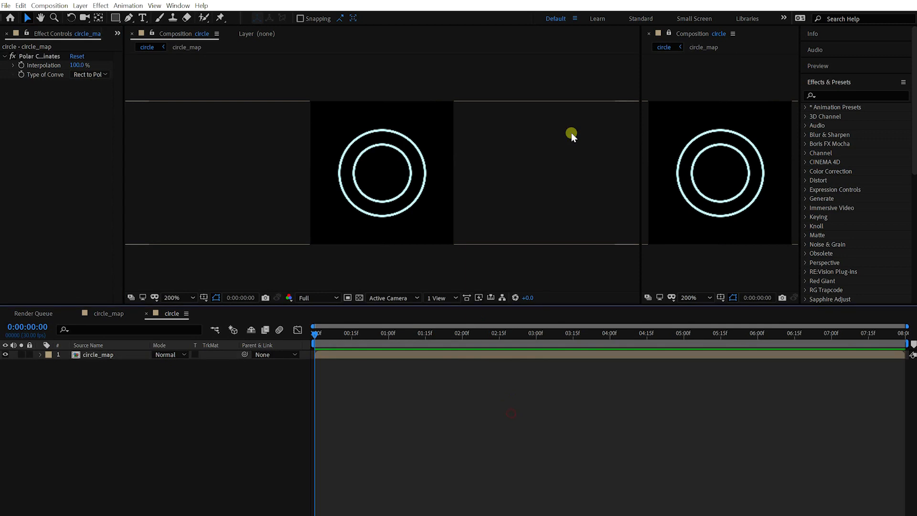
# Move Shape Layer 1 down in the circle_map composition until the rectangle sits just above its lower edge.
pyautogui.click(109, 313)
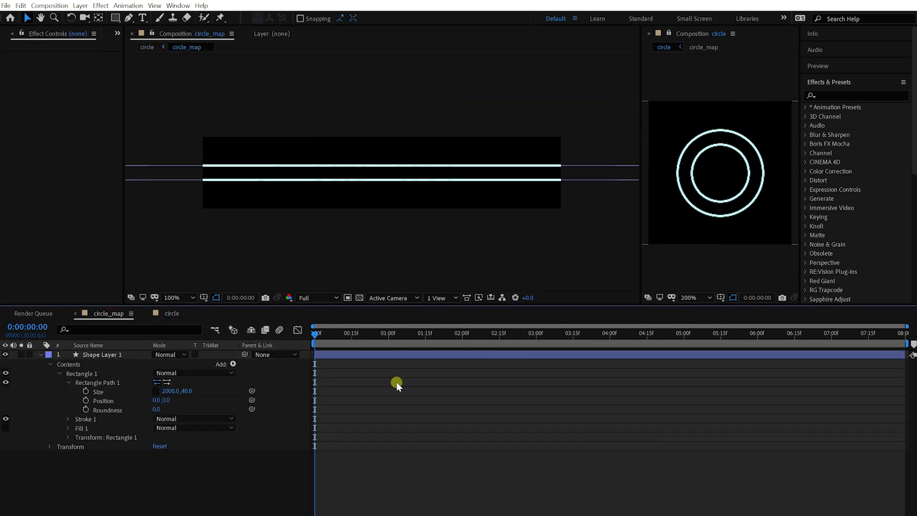
pyautogui.click(133, 355)
pyautogui.hotkey('shift', 'Up')
pyautogui.hotkey('shift', 'Up')
pyautogui.hotkey('shift', 'Up')
pyautogui.hotkey('shift', 'Down')
pyautogui.hotkey('shift', 'Down')
pyautogui.hotkey('shift', 'Down')
pyautogui.hotkey('shift', 'Down')
pyautogui.hotkey('shift', 'Down')
pyautogui.hotkey('shift', 'Down')
pyautogui.hotkey('shift', 'Down')
pyautogui.hotkey('shift', 'Down')
pyautogui.hotkey('shift', 'Down')
pyautogui.hotkey('shift', 'Down')
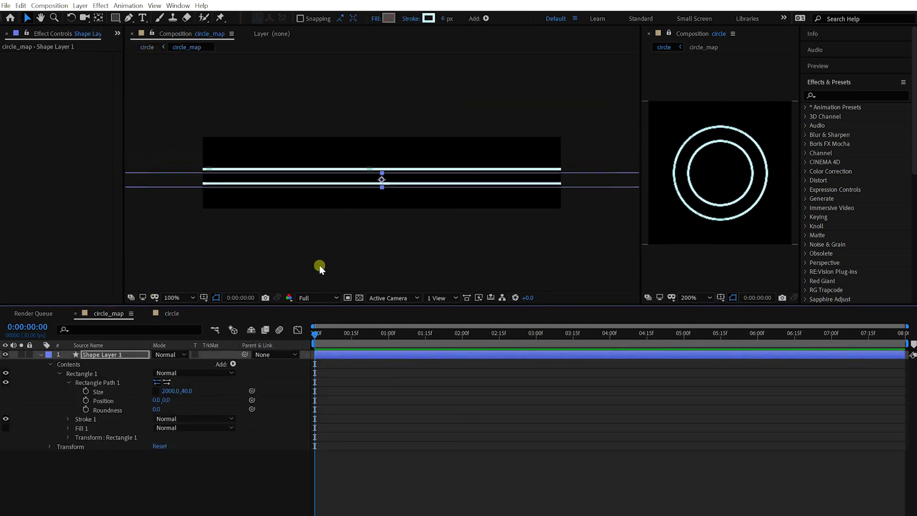
pyautogui.hotkey('shift', 'Up')
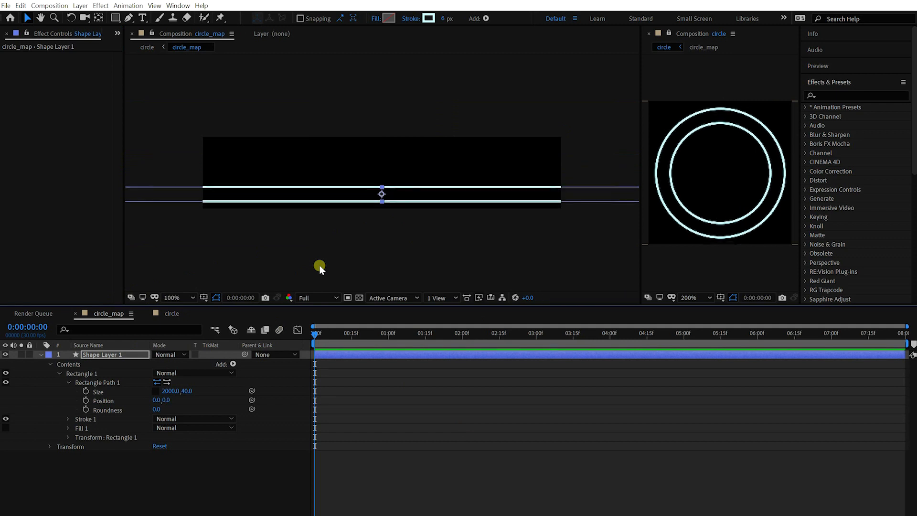
pyautogui.hotkey('shift', 'Down')
pyautogui.hotkey('shift', 'Down')
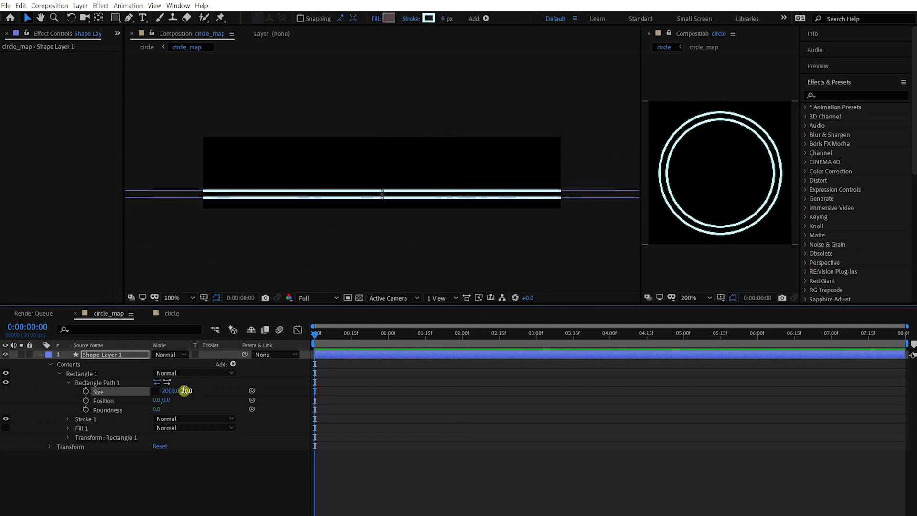
# Set the rectangle path's height to 32 and its stroke width to 4 px.
pyautogui.hotkey('shift', 'Up')
pyautogui.press('Return')
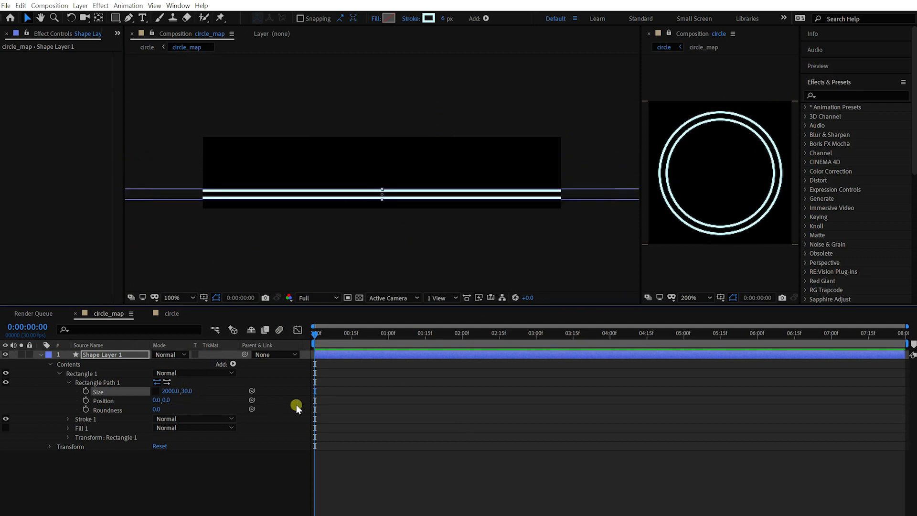
pyautogui.click(189, 391)
pyautogui.press('Up')
pyautogui.press('Up')
pyautogui.press('Return')
pyautogui.click(447, 49)
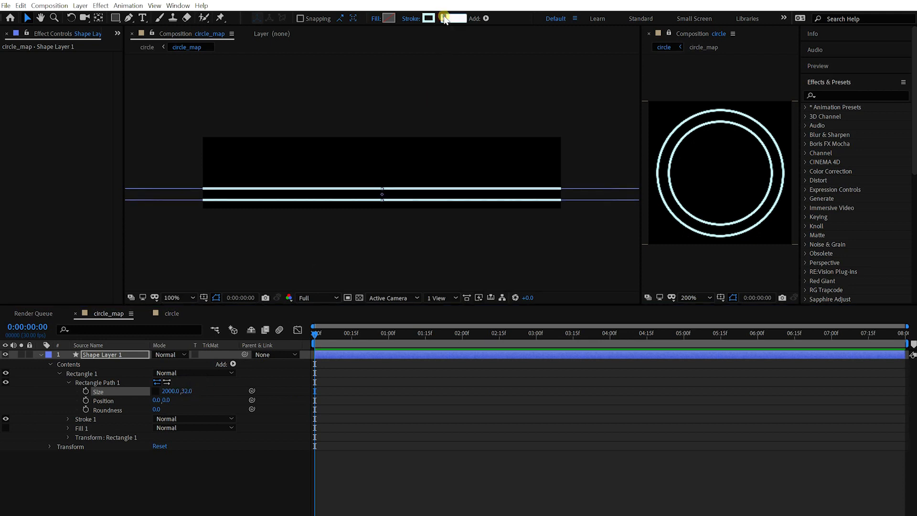
# Draw a horizontal line with the Pen tool across the whole composition just above the rectangle, with a 2 px stroke.
pyautogui.click(130, 18)
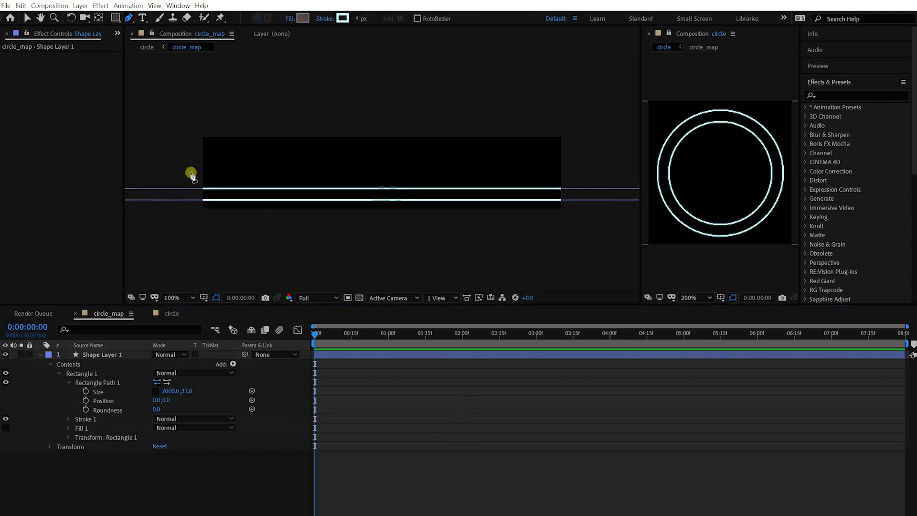
pyautogui.click(173, 181)
pyautogui.click(580, 181)
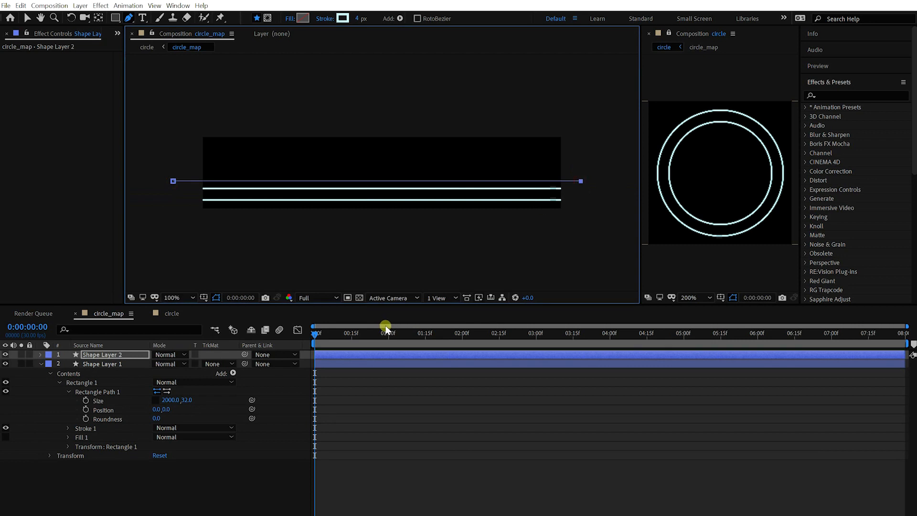
pyautogui.click(357, 19)
pyautogui.write('2')
pyautogui.press('Return')
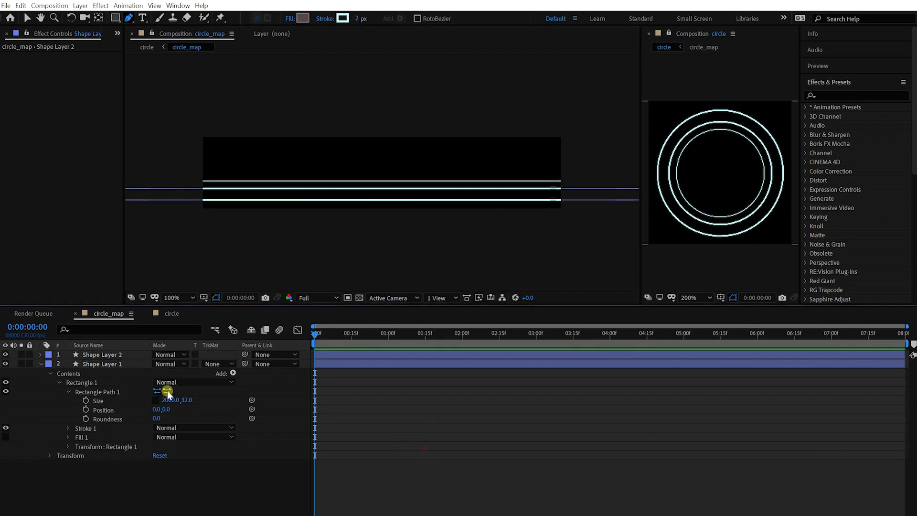
# Nudge the new line slightly upward to widen its gap from the rectangle.
pyautogui.press('v')
pyautogui.press('Up')
pyautogui.press('Up')
pyautogui.press('Up')
pyautogui.press('Up')
pyautogui.press('Up')
pyautogui.press('Up')
pyautogui.press('Up')
pyautogui.press('Up')
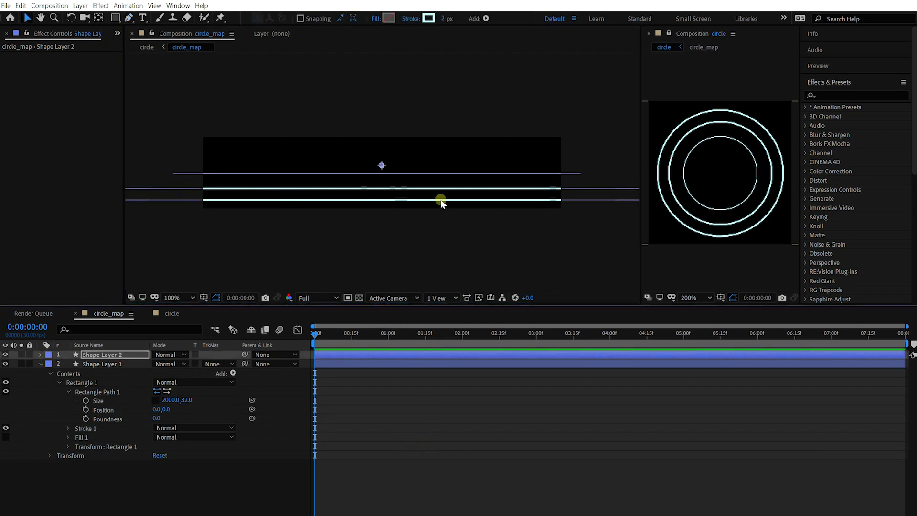
pyautogui.press('Down')
pyautogui.press('Down')
pyautogui.press('Down')
pyautogui.press('Down')
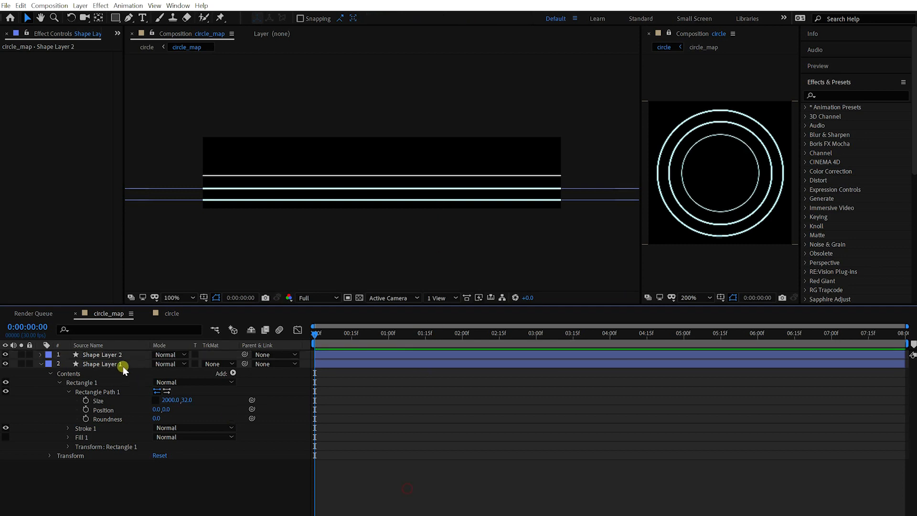
# Set both the fill and the stroke color of the rectangle in Shape Layer 1 to white.
pyautogui.click(119, 365)
pyautogui.click(389, 18)
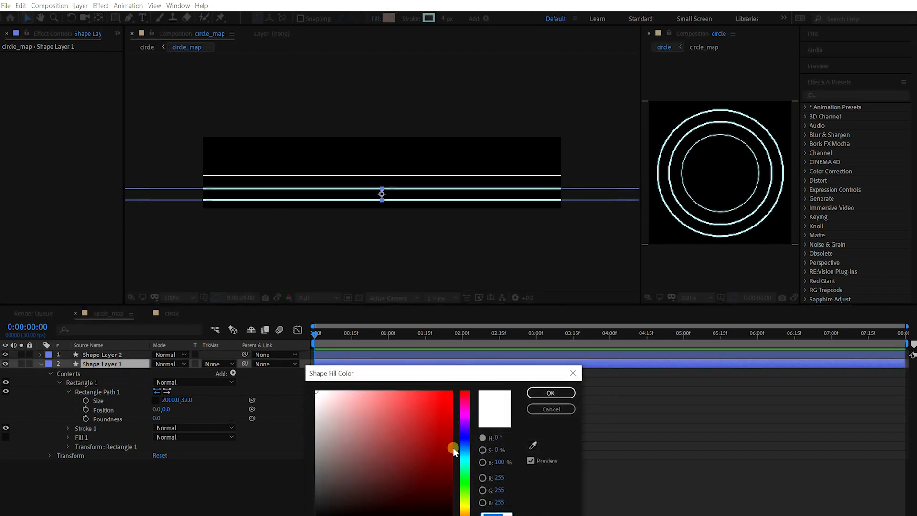
pyautogui.click(550, 392)
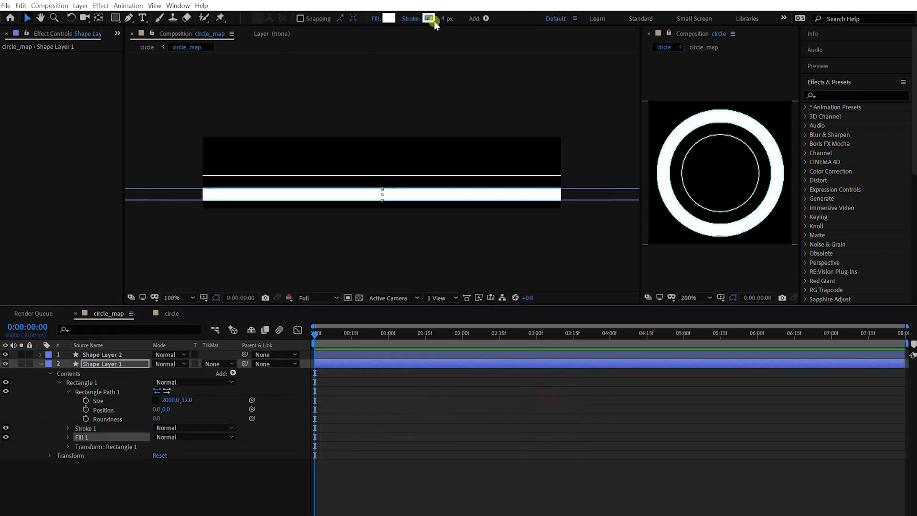
pyautogui.click(432, 20)
pyautogui.click(550, 393)
# Set the opacity of the rectangle's fill to 15%.
pyautogui.click(67, 437)
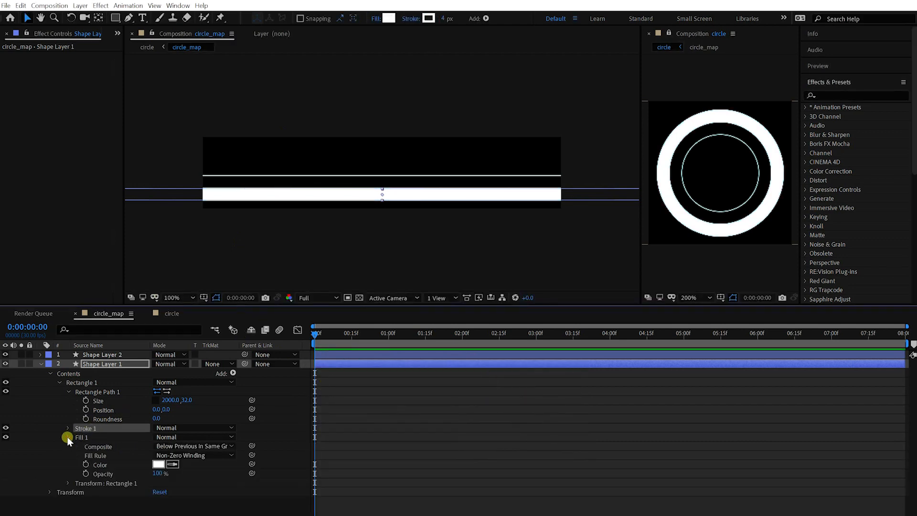
pyautogui.press('Return')
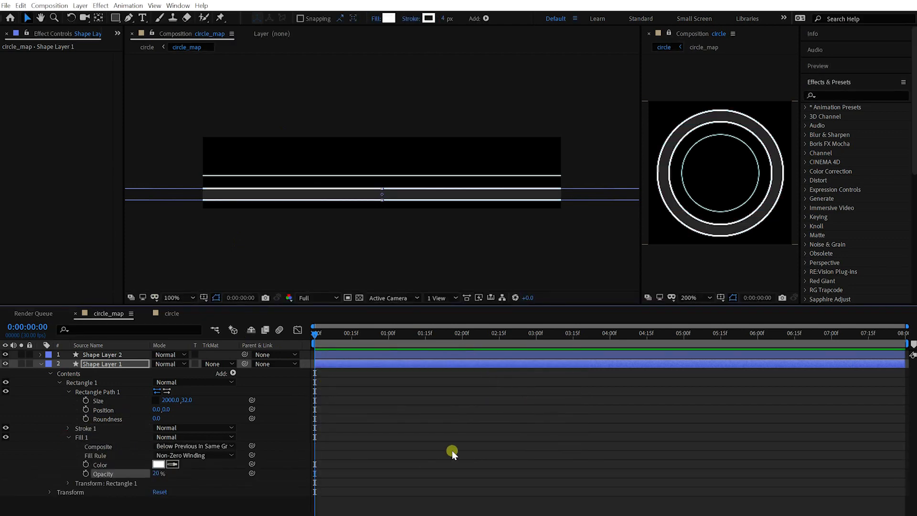
pyautogui.click(453, 451)
pyautogui.press('Return')
pyautogui.click(449, 466)
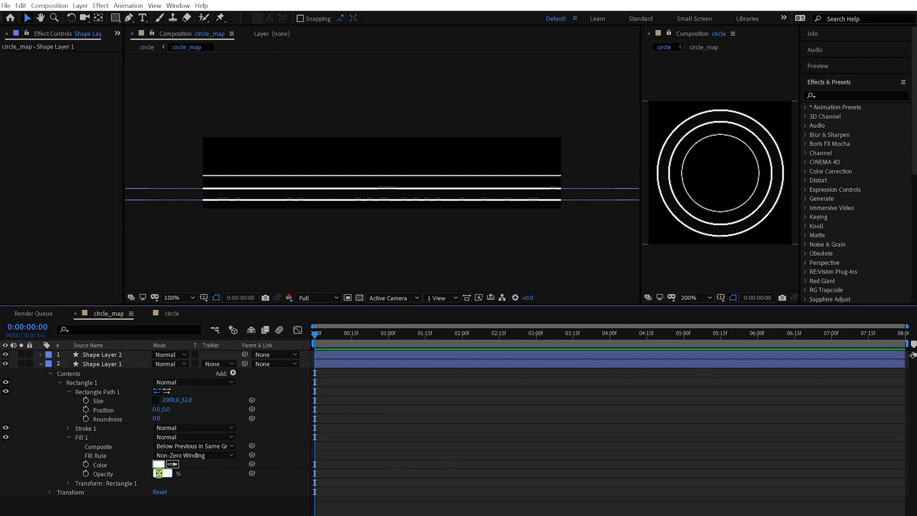
pyautogui.write('15')
# Set the stroke color of the line in Shape Layer 2 to white.
pyautogui.click(107, 363)
pyautogui.click(105, 354)
pyautogui.click(431, 18)
pyautogui.moveTo(334, 403); pyautogui.dragTo(229, 339)
pyautogui.click(541, 396)
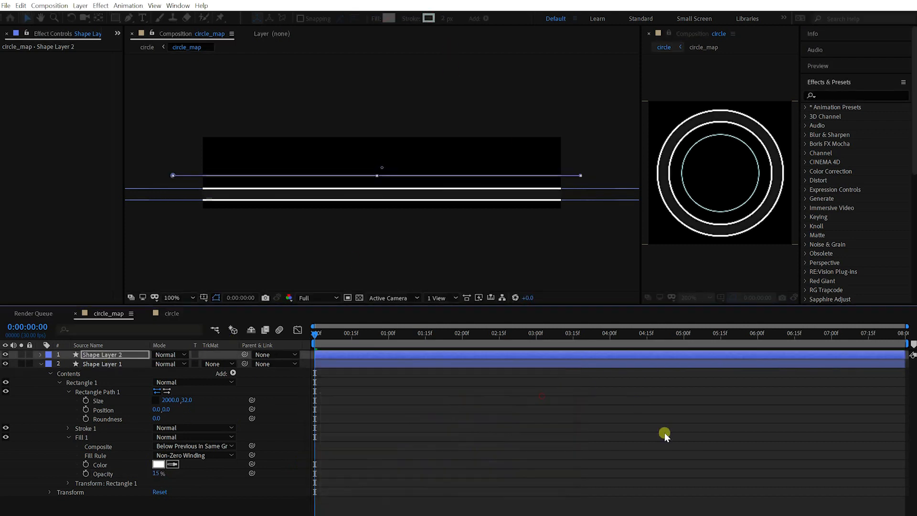
pyautogui.click(663, 432)
# Add a text layer reading "tieoekdka" in the Comic Runes font near the left end of the rectangle band in circle_map.
pyautogui.scroll(2, 215, 182)
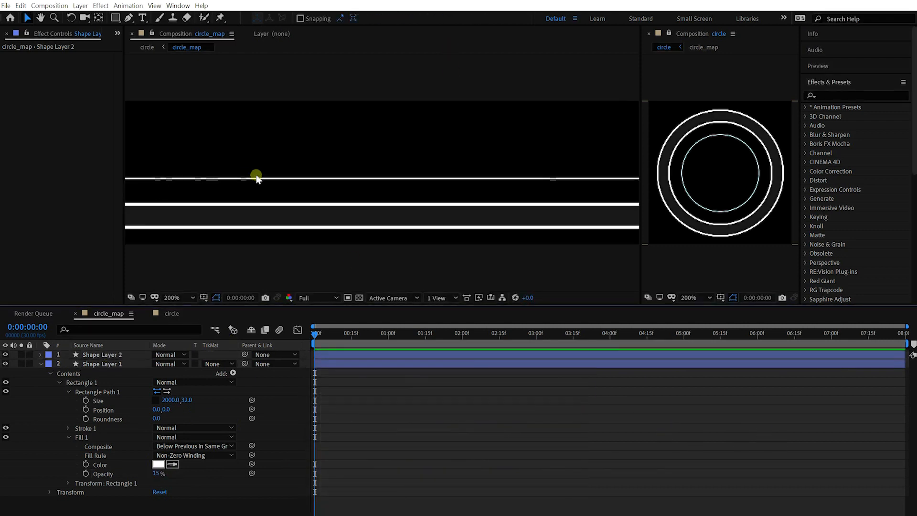
pyautogui.click(41, 364)
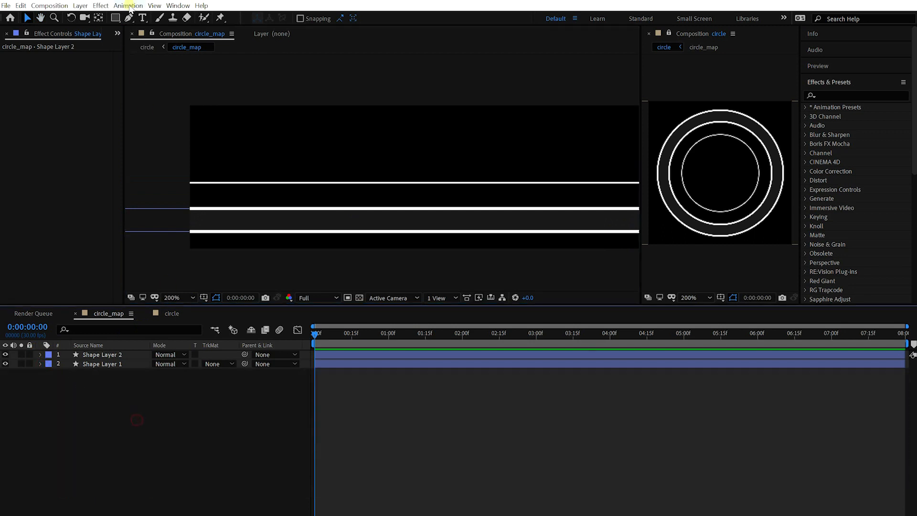
pyautogui.click(143, 18)
pyautogui.click(201, 222)
pyautogui.click(863, 147)
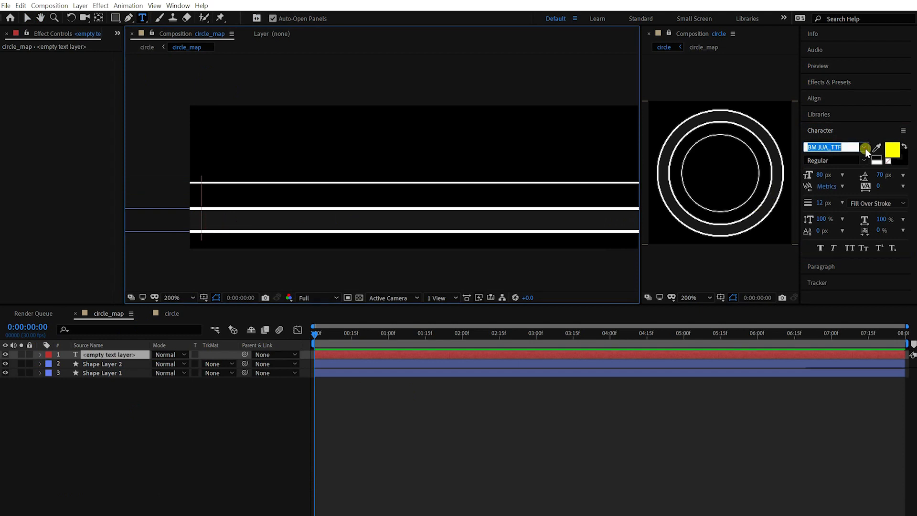
pyautogui.scroll(-20, 888, 233)
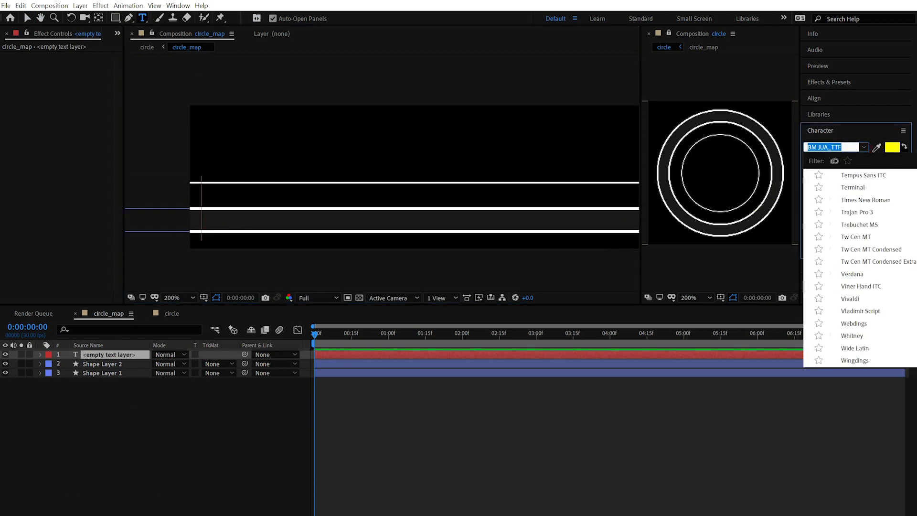
pyautogui.scroll(20, 888, 236)
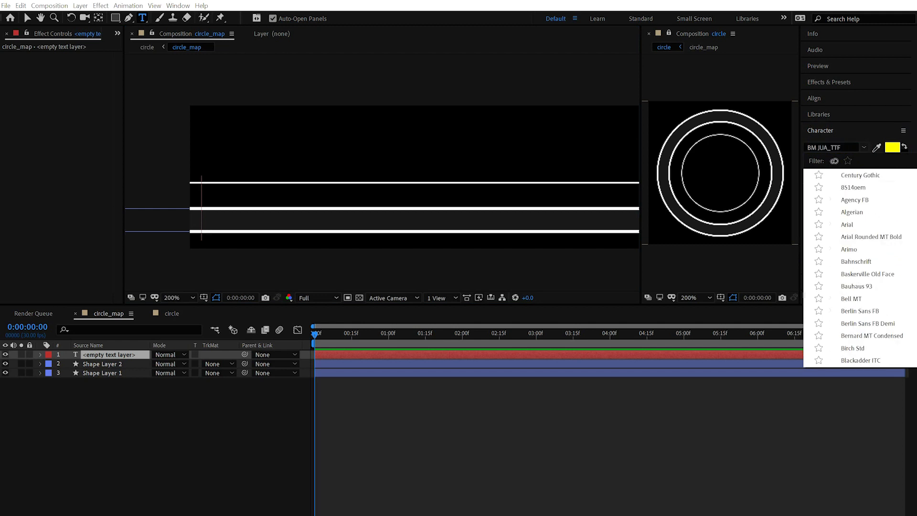
pyautogui.scroll(-10, 860, 267)
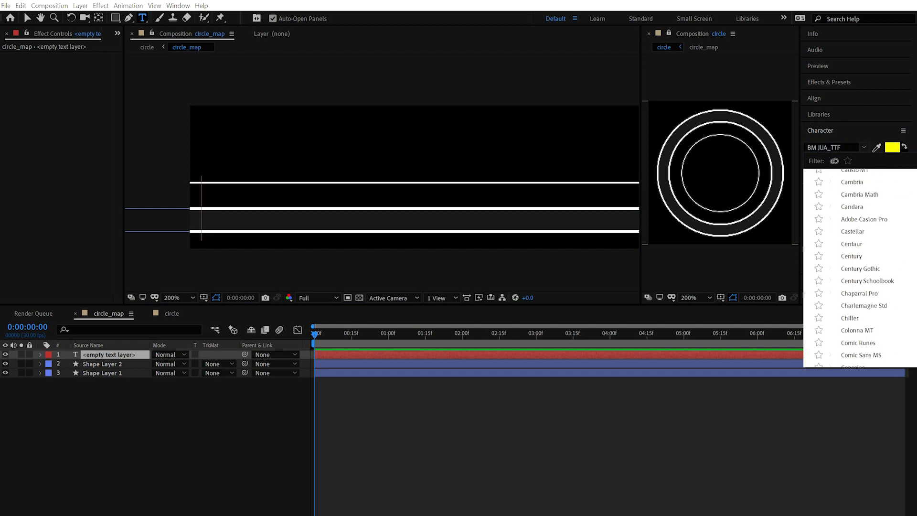
pyautogui.scroll(-2, 860, 268)
pyautogui.click(894, 271)
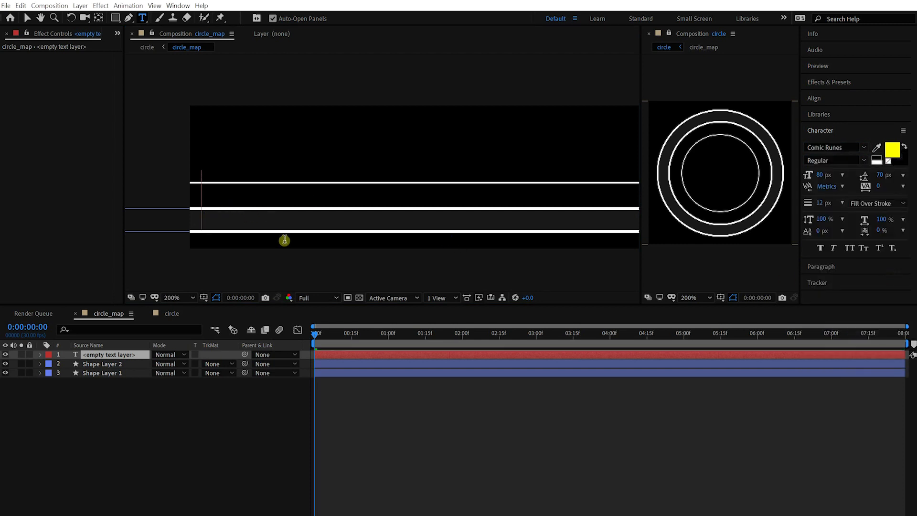
pyautogui.write('tieoekdka')
pyautogui.press('KP_Enter')
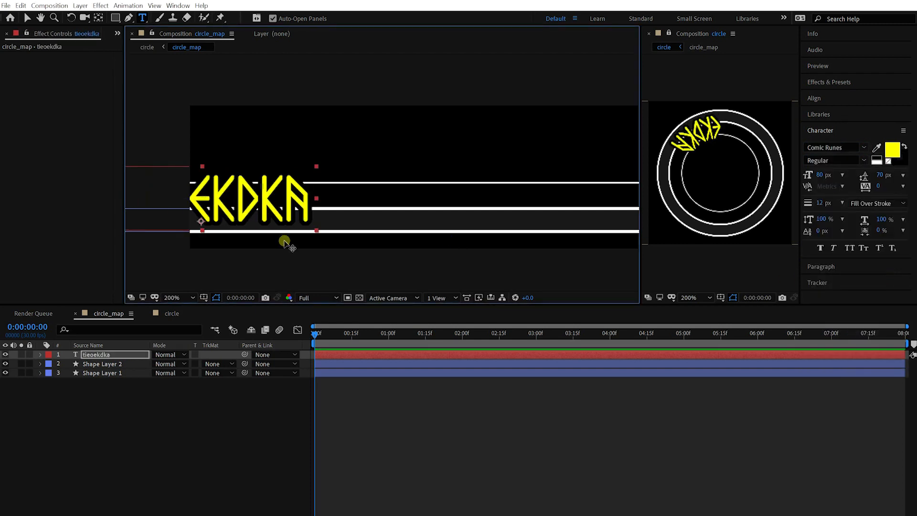
# Set the rune text's fill color to white and remove its stroke.
pyautogui.click(892, 150)
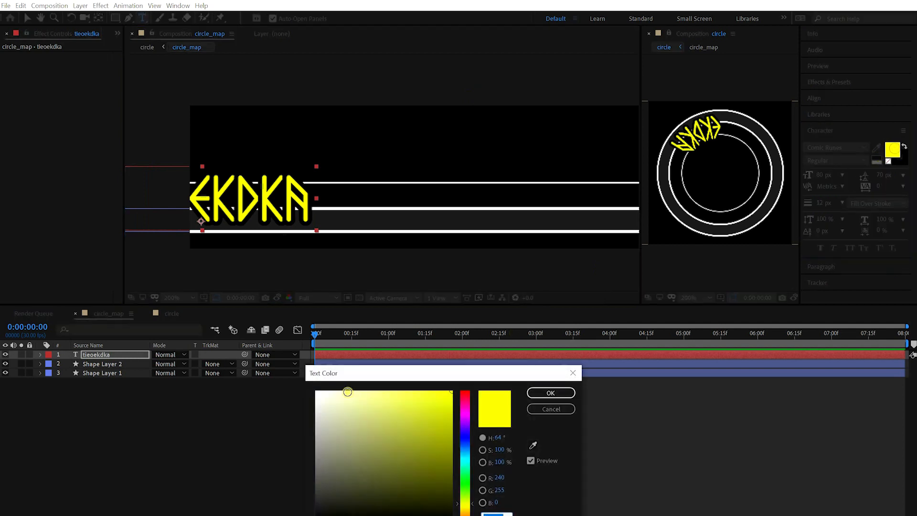
pyautogui.moveTo(347, 391); pyautogui.dragTo(319, 388)
pyautogui.click(550, 392)
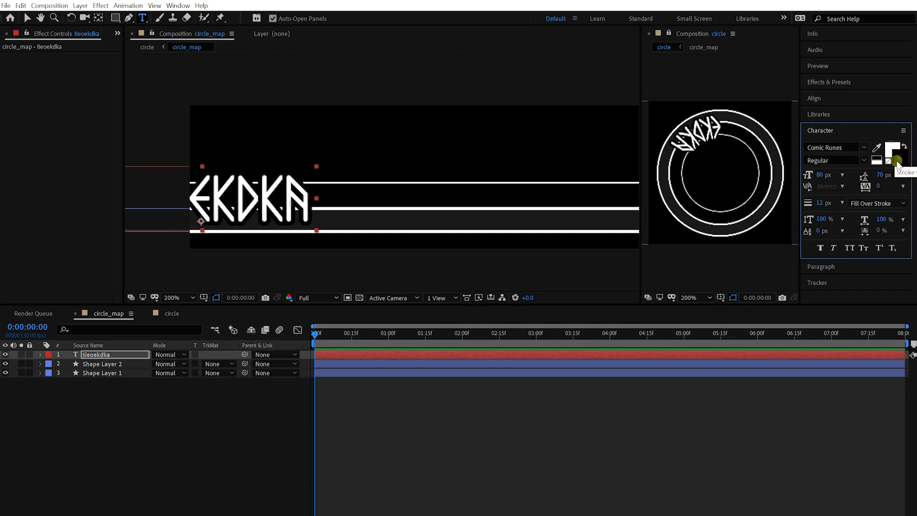
pyautogui.click(888, 161)
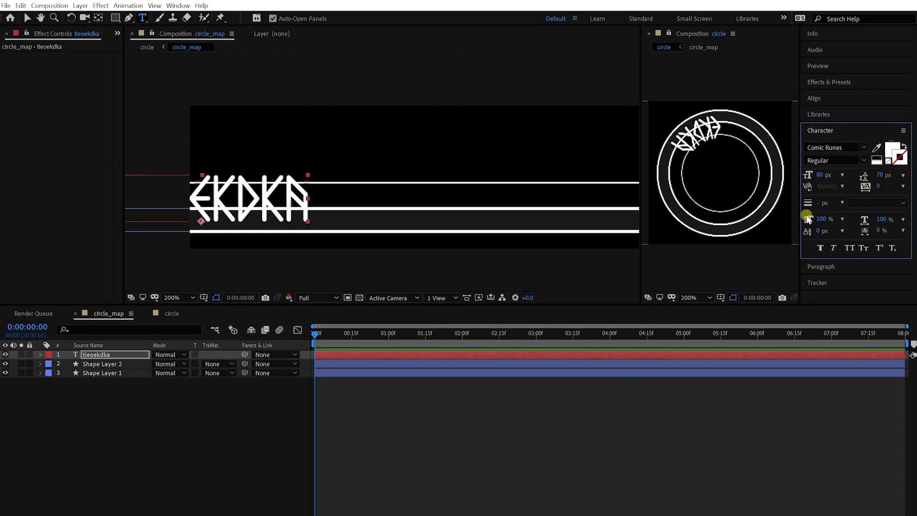
# Set the rune text's font size to 28 px and nudge it down and right to sit inside the start of the rectangle band.
pyautogui.write('40')
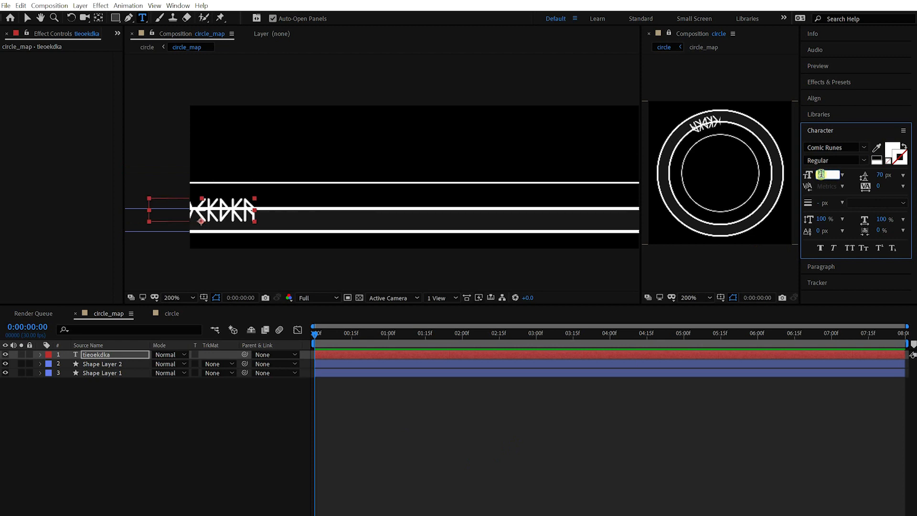
pyautogui.scroll(-12, 821, 174)
pyautogui.press('v')
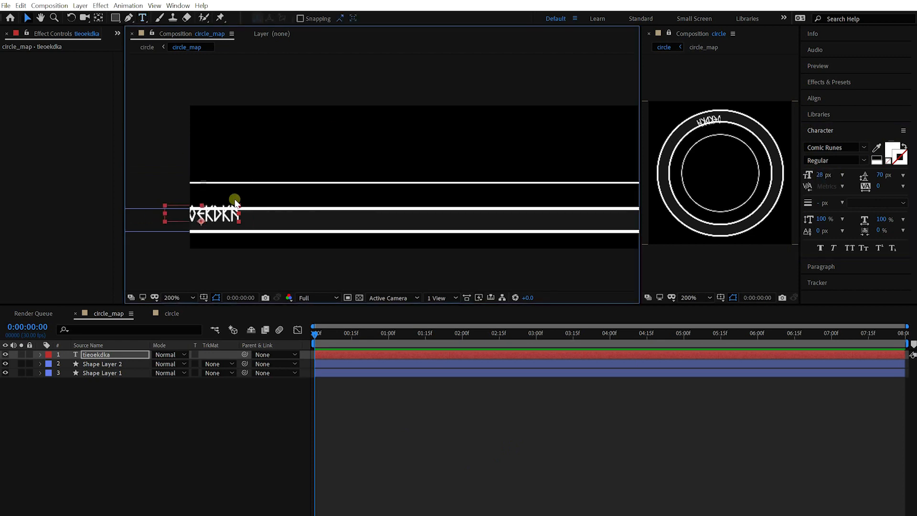
pyautogui.press('Down')
pyautogui.press('Down')
pyautogui.press('Down')
pyautogui.press('Down')
pyautogui.press('Down')
pyautogui.press('Down')
pyautogui.press('Down')
pyautogui.press('Down')
pyautogui.press('Down')
pyautogui.press('Down')
pyautogui.press('Down')
pyautogui.press('Down')
pyautogui.press('Down')
pyautogui.press('Down')
pyautogui.press('Down')
pyautogui.press('Right')
pyautogui.press('Right')
pyautogui.press('Right')
pyautogui.press('Right')
pyautogui.press('Right')
pyautogui.press('Right')
pyautogui.press('Right')
pyautogui.press('Right')
pyautogui.press('Right')
pyautogui.press('Right')
pyautogui.press('Right')
pyautogui.press('Right')
pyautogui.press('Right')
pyautogui.press('Right')
pyautogui.press('Right')
pyautogui.press('Right')
pyautogui.press('Right')
pyautogui.press('Right')
pyautogui.press('Right')
pyautogui.press('Right')
pyautogui.hotkey('shift', 'Right')
pyautogui.hotkey('shift', 'Right')
pyautogui.hotkey('shift', 'Right')
pyautogui.hotkey('shift', 'Right')
pyautogui.hotkey('shift', 'Right')
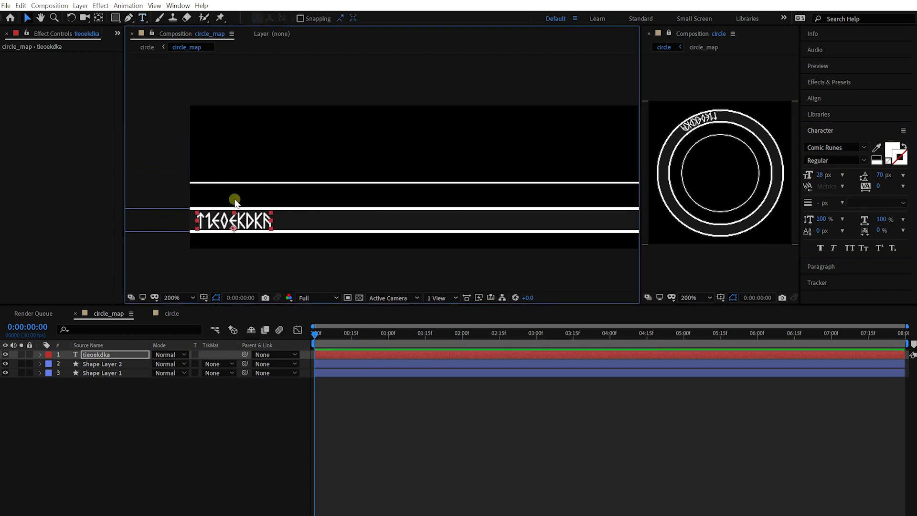
pyautogui.hotkey('shift', 'Left')
pyautogui.hotkey('shift', 'Left')
# Reduce the rune text's font size to 20 px and nudge it vertically to center it between the band's two lines.
pyautogui.click(822, 174)
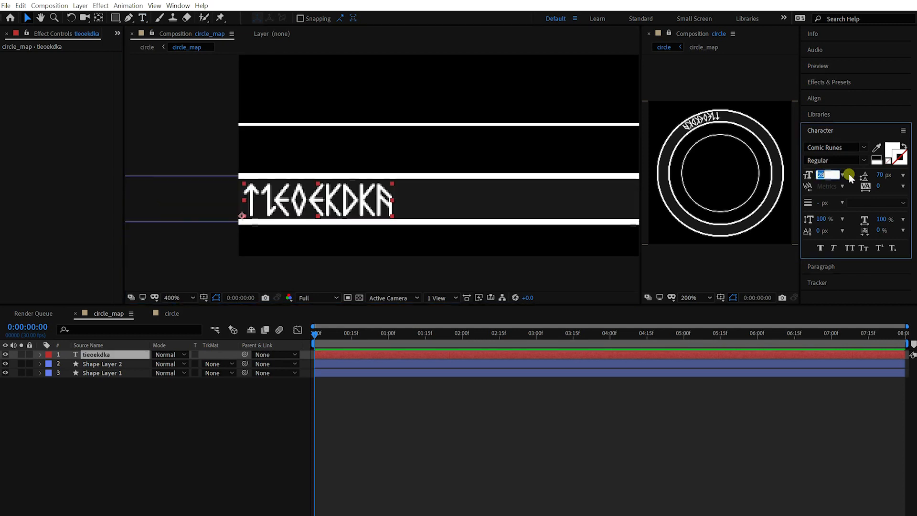
pyautogui.write('24')
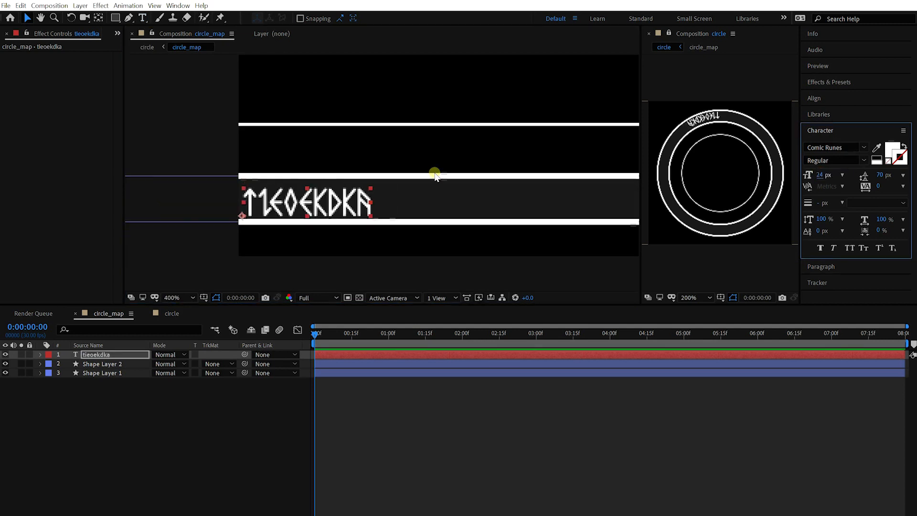
pyautogui.press('Up')
pyautogui.press('Up')
pyautogui.press('Up')
pyautogui.press('Up')
pyautogui.press('Up')
pyautogui.press('Up')
pyautogui.hotkey('shift', 'Down')
pyautogui.press('Return')
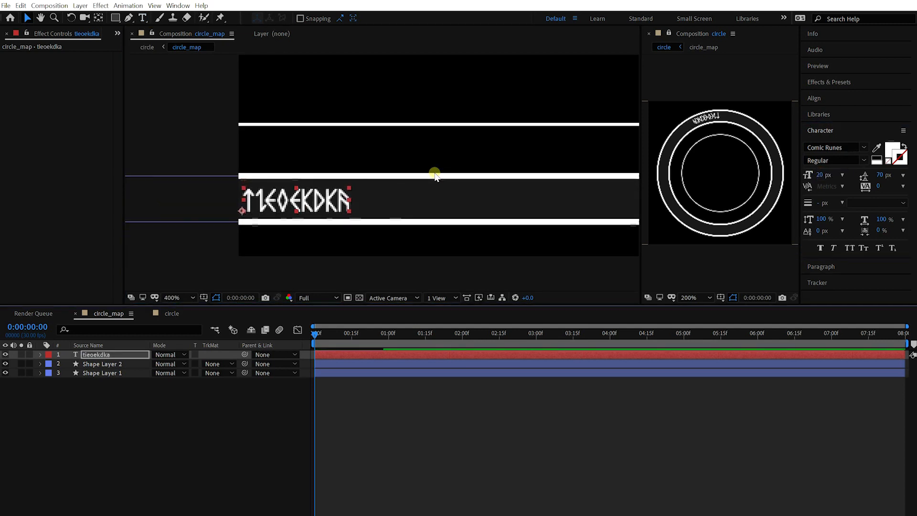
# Apply faux bold to the rune text and set its tracking to 100.
pyautogui.click(820, 248)
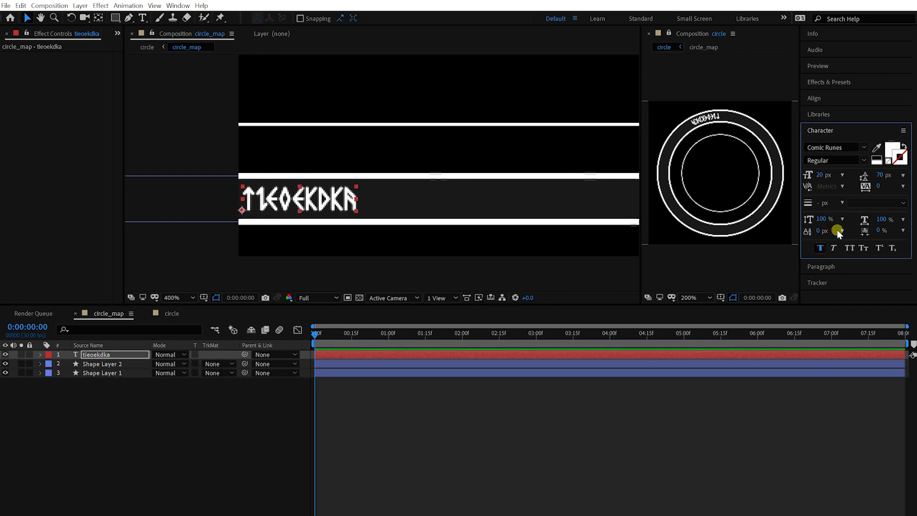
pyautogui.write('30')
pyautogui.press('Return')
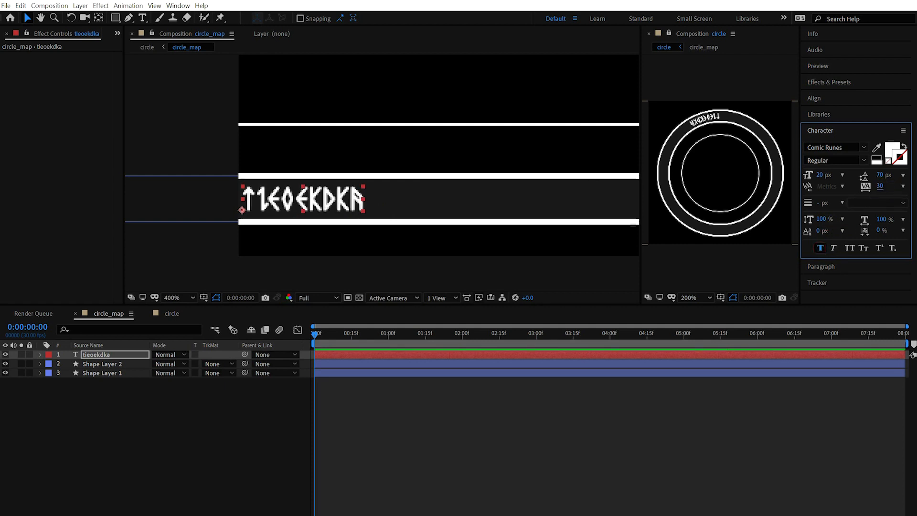
pyautogui.click(880, 189)
pyautogui.write('100')
pyautogui.click(712, 350)
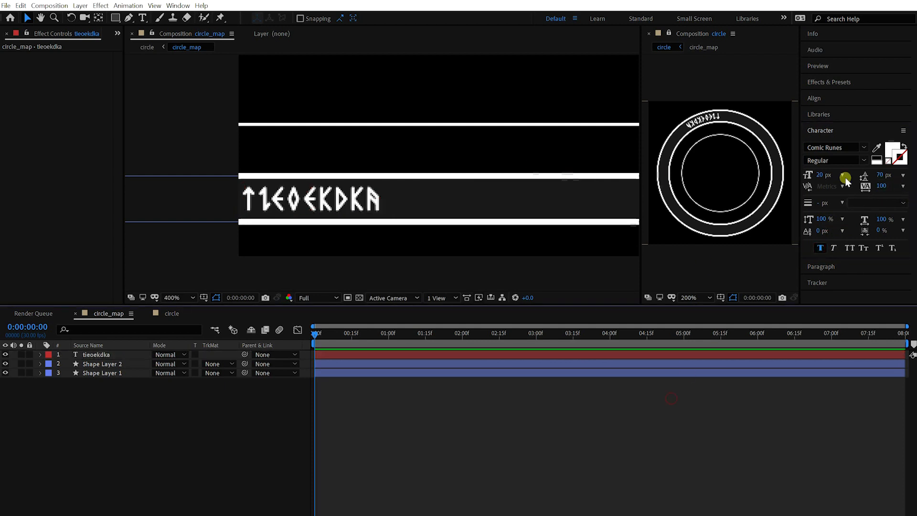
# Set the font size of the tieoekdka text layer to 24 px.
pyautogui.click(87, 356)
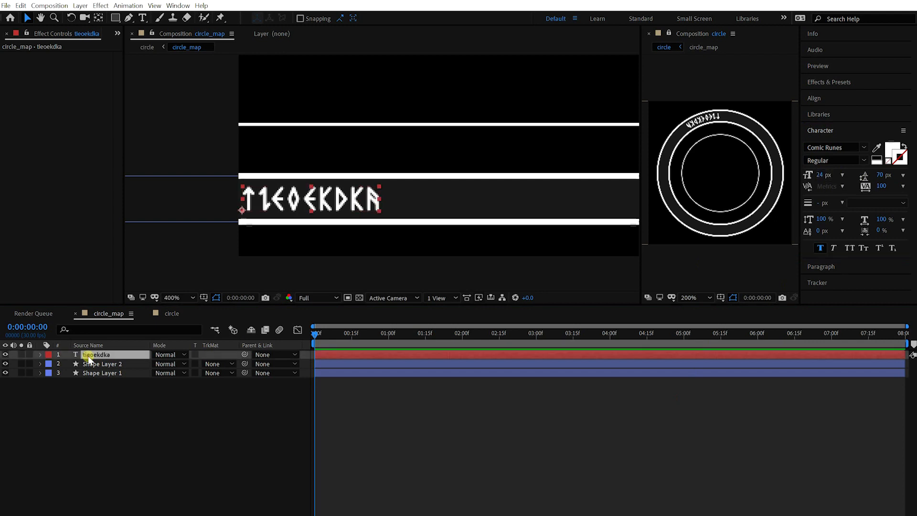
pyautogui.click(819, 175)
pyautogui.write('24')
pyautogui.press('Return')
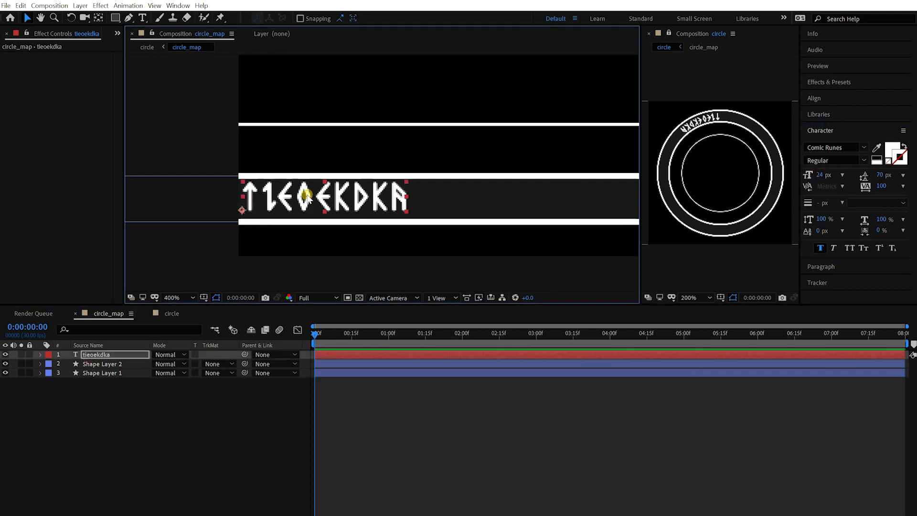
# Rename the text layer as rune and the rectangle layer, Shape Layer 1, as line_outer.
pyautogui.click(104, 356)
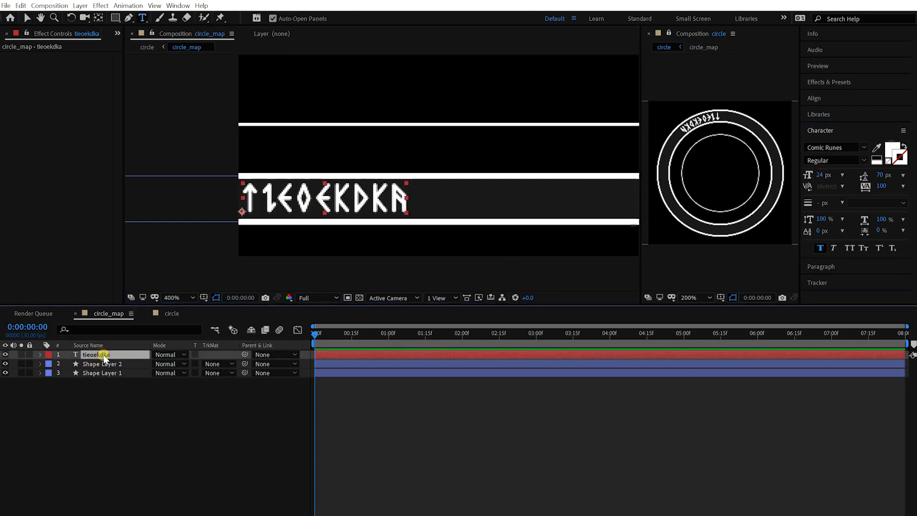
pyautogui.press('Return')
pyautogui.click(102, 363)
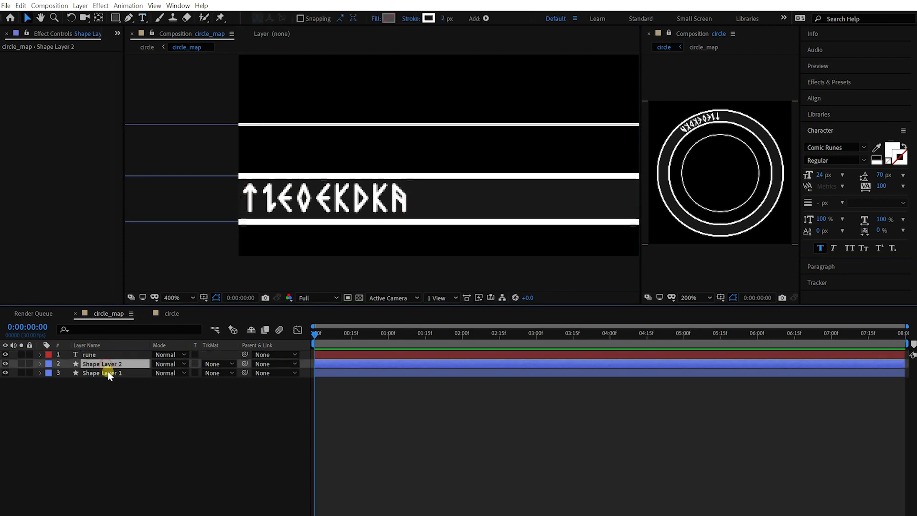
pyautogui.click(106, 373)
pyautogui.press('Return')
pyautogui.write('line_outer')
pyautogui.press('Return')
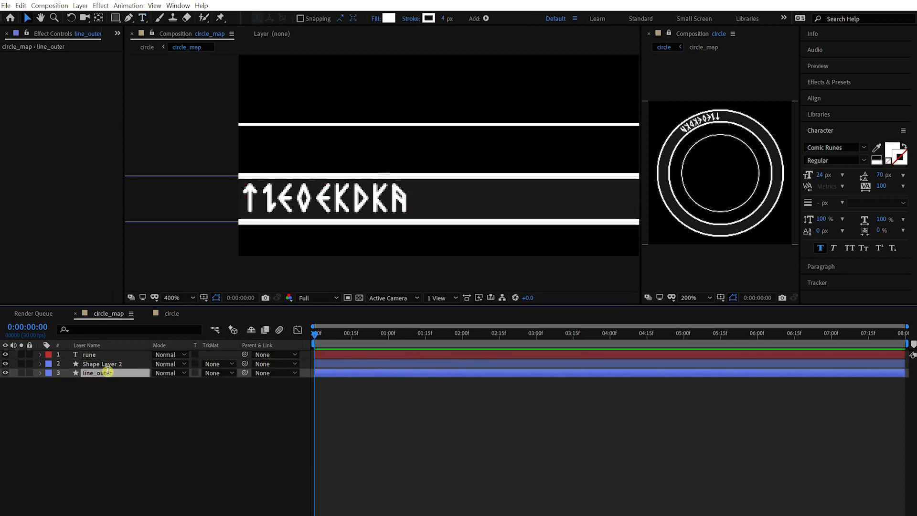
# Rename Shape Layer 2, the single thin line, as line_inner.
pyautogui.click(109, 354)
pyautogui.press('Return')
pyautogui.write('line')
pyautogui.press('Escape')
pyautogui.hotkey('ctrl', 'Down')
pyautogui.press('Return')
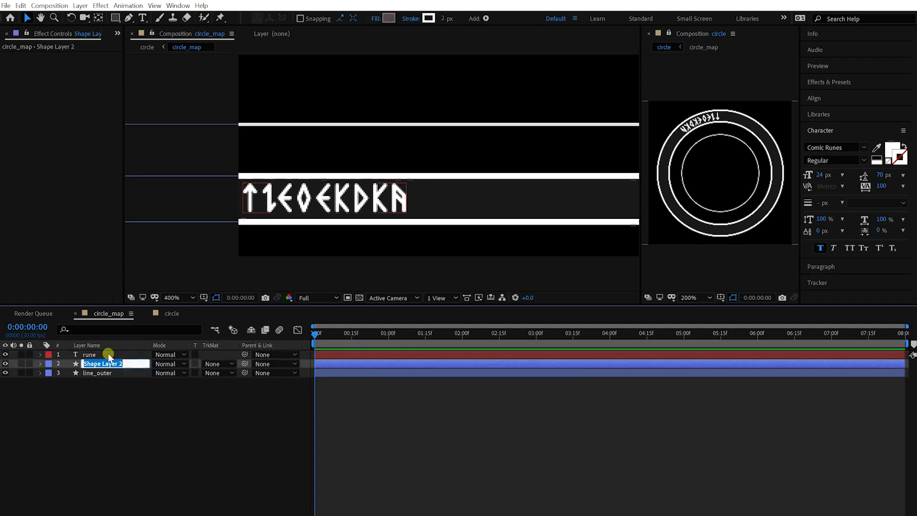
pyautogui.write('line_inner')
pyautogui.press('Return')
pyautogui.click(451, 431)
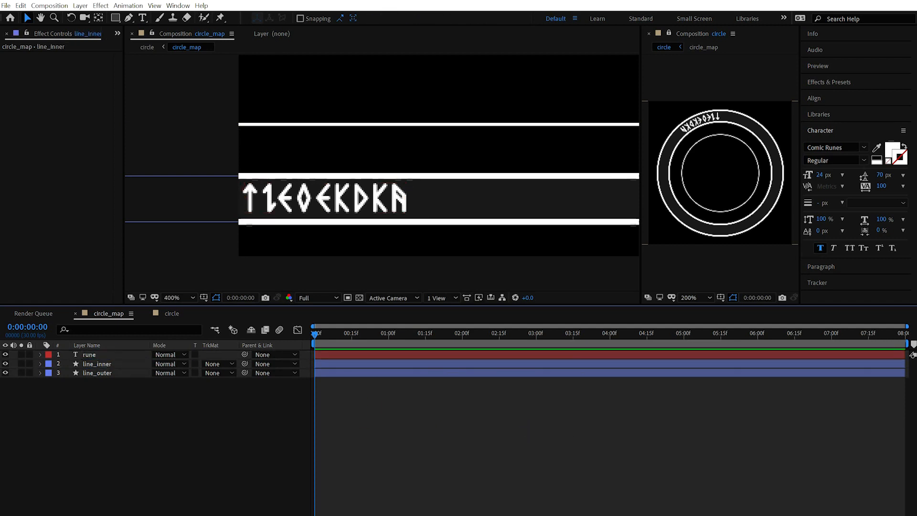
# Draw a short vertical line with the Pen tool at the composition's left edge, joining the band's upper and lower lines.
pyautogui.click(130, 19)
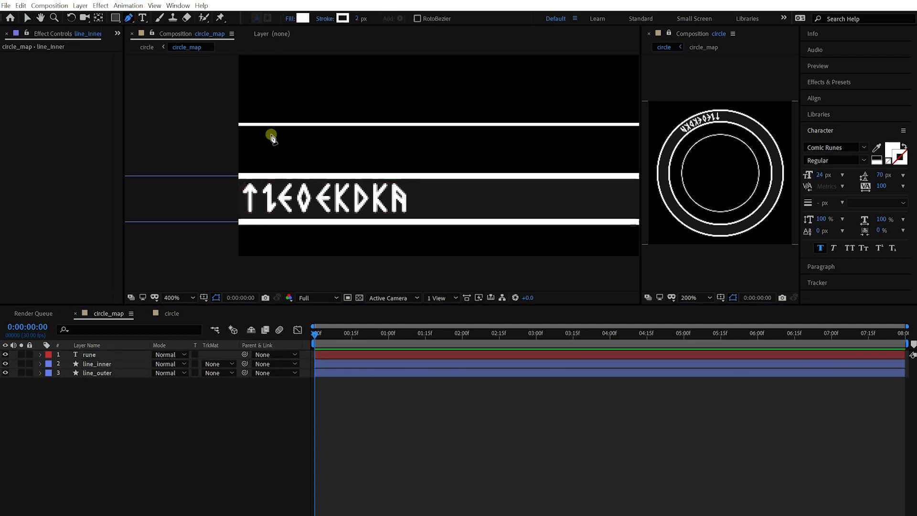
pyautogui.click(239, 176)
pyautogui.click(238, 221)
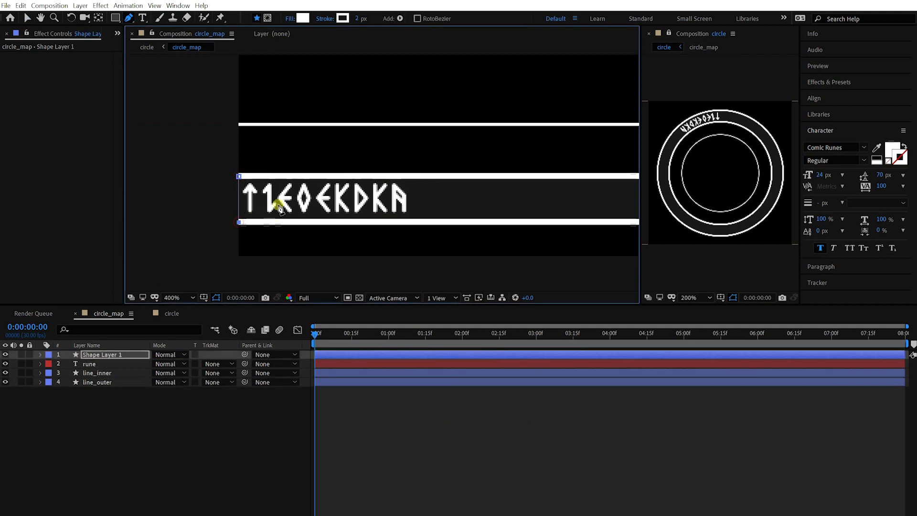
# Set the new vertical line's fill to none and deselect the layer.
pyautogui.click(291, 18)
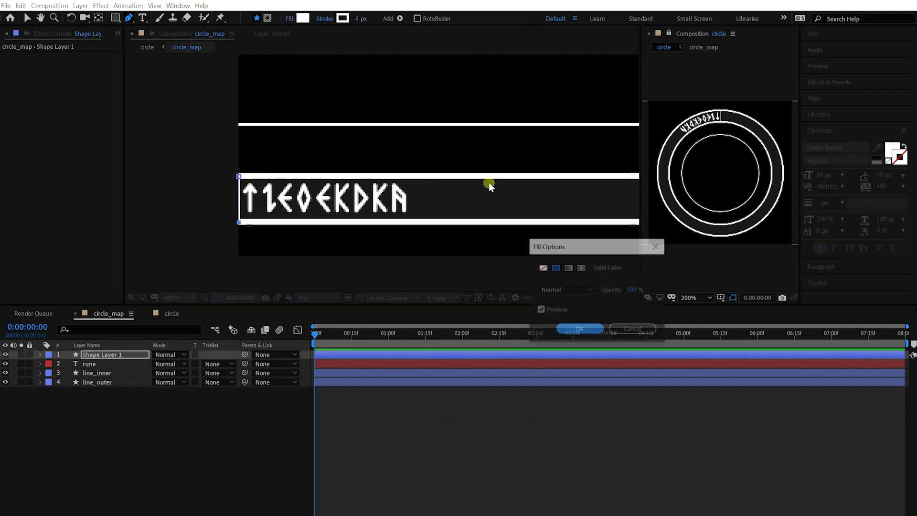
pyautogui.click(542, 267)
pyautogui.click(579, 328)
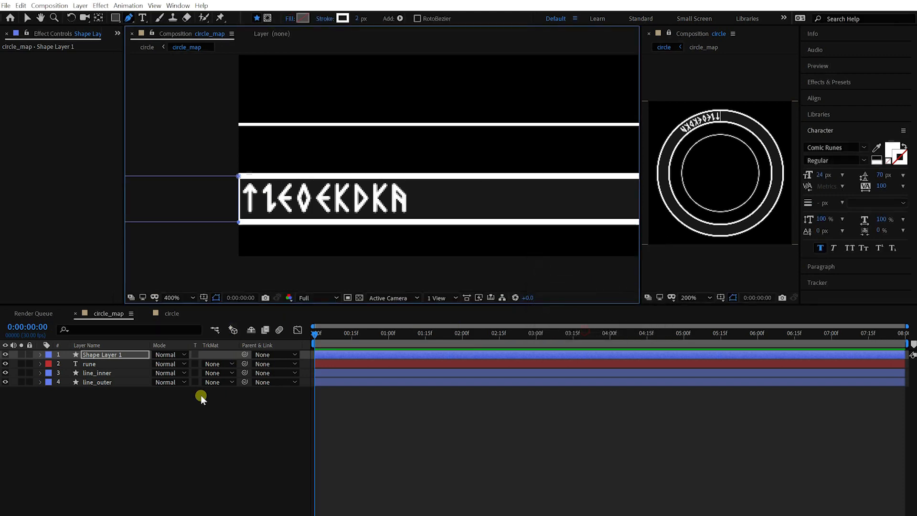
pyautogui.press('v')
pyautogui.click(125, 417)
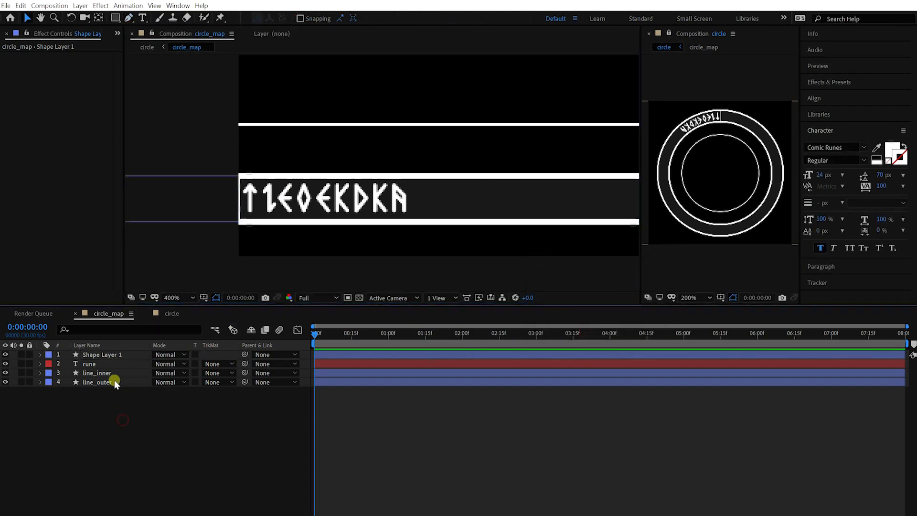
# Add a Repeater to Shape Layer 1, the vertical divider line, and expand its settings and transform properties.
pyautogui.click(111, 354)
pyautogui.click(41, 354)
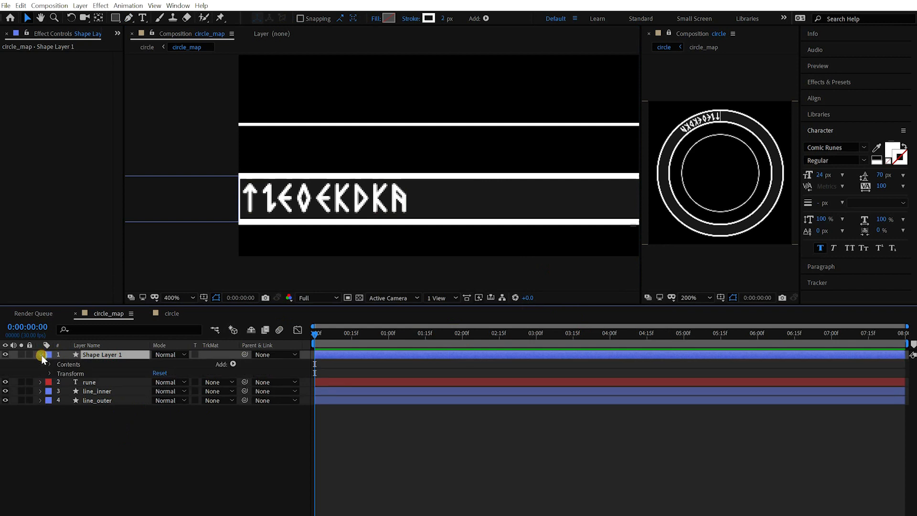
pyautogui.click(50, 364)
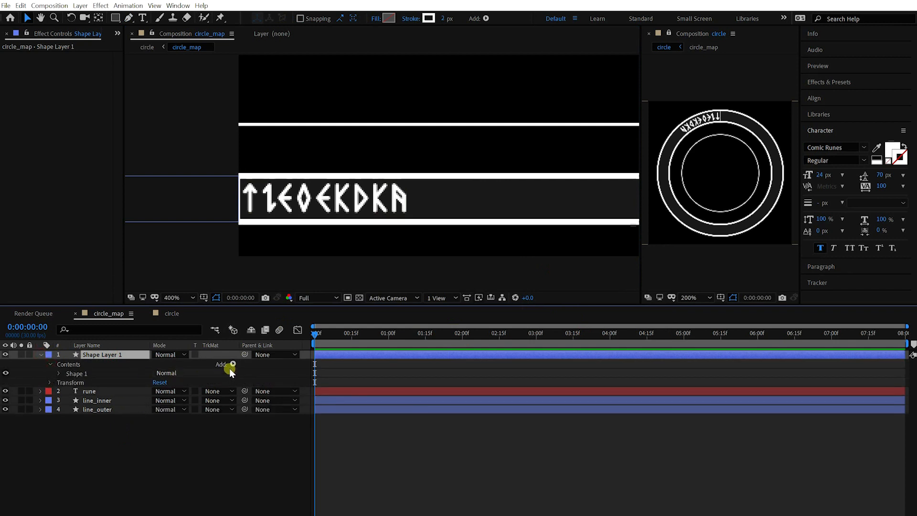
pyautogui.click(232, 364)
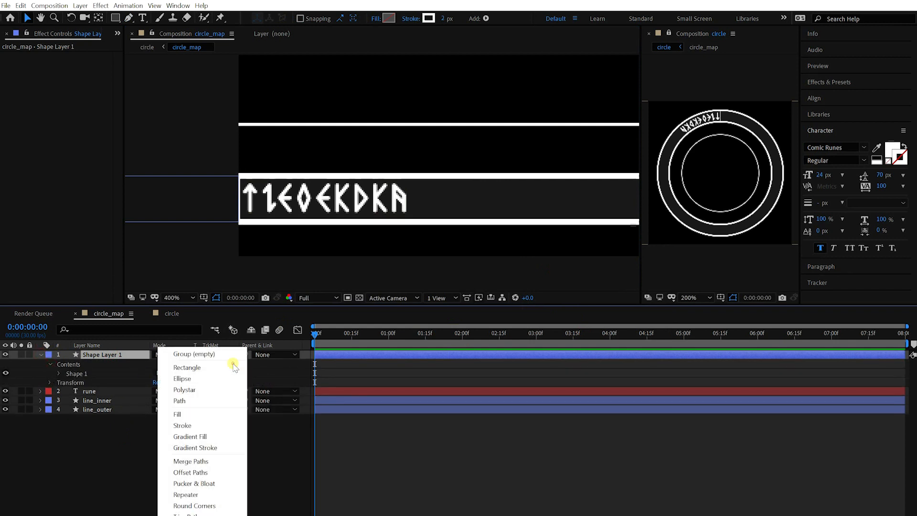
pyautogui.click(186, 495)
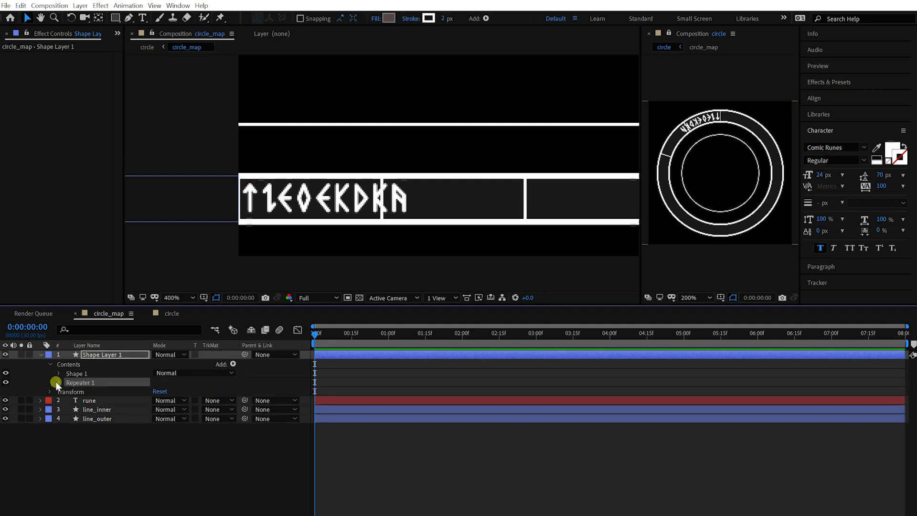
pyautogui.scroll(-4, 515, 201)
pyautogui.scroll(1, 513, 193)
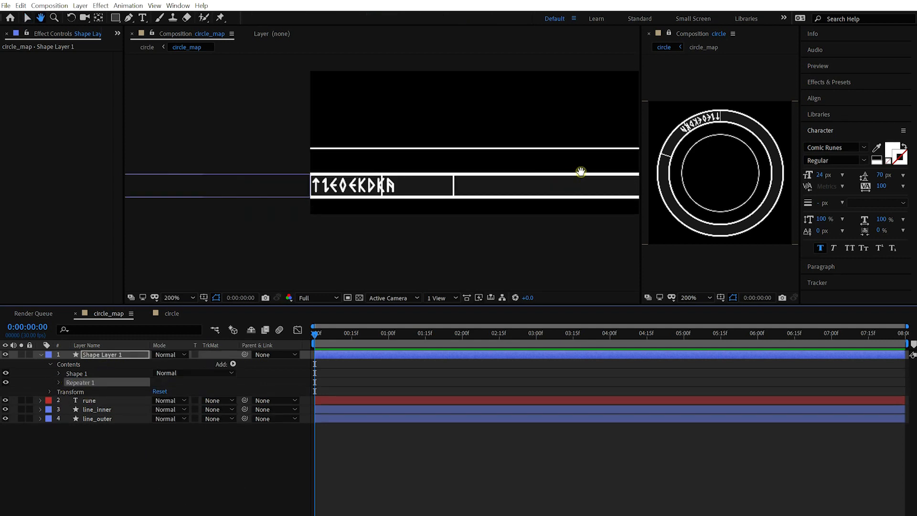
pyautogui.moveTo(581, 172); pyautogui.dragTo(354, 190)
pyautogui.scroll(-1, 378, 180)
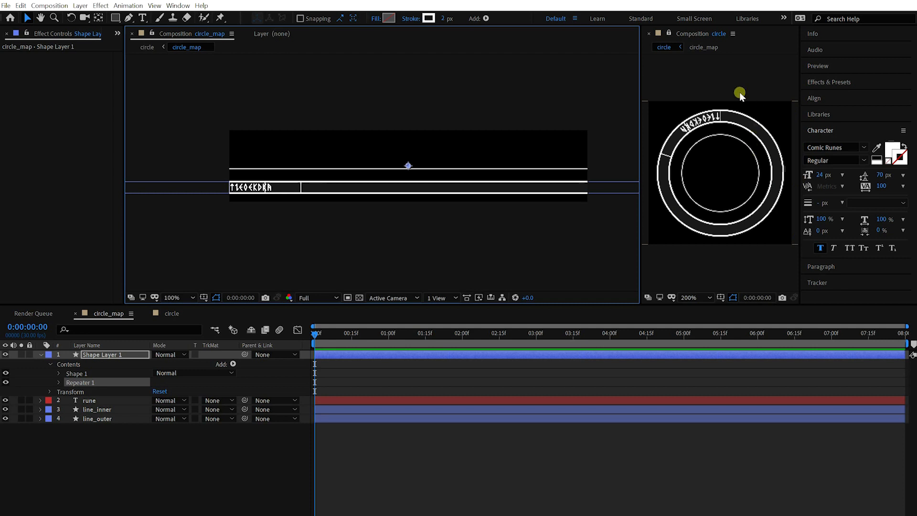
pyautogui.click(58, 383)
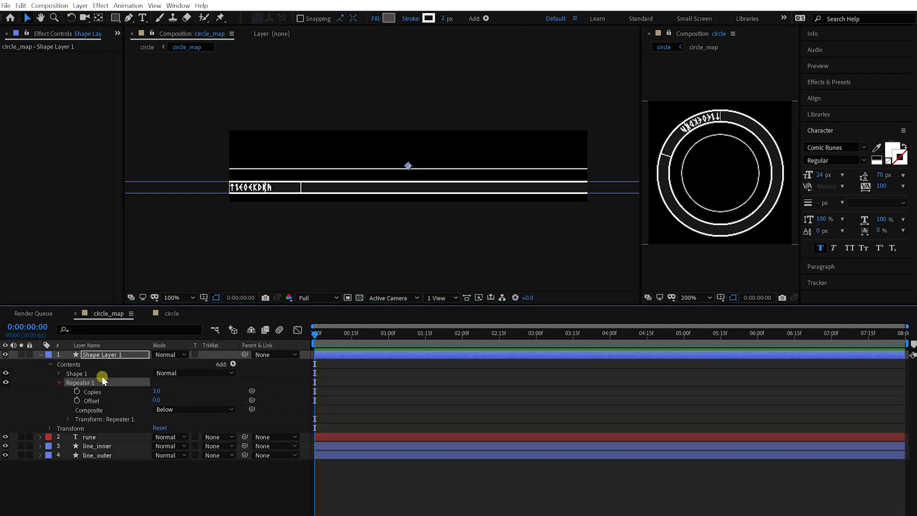
pyautogui.click(69, 419)
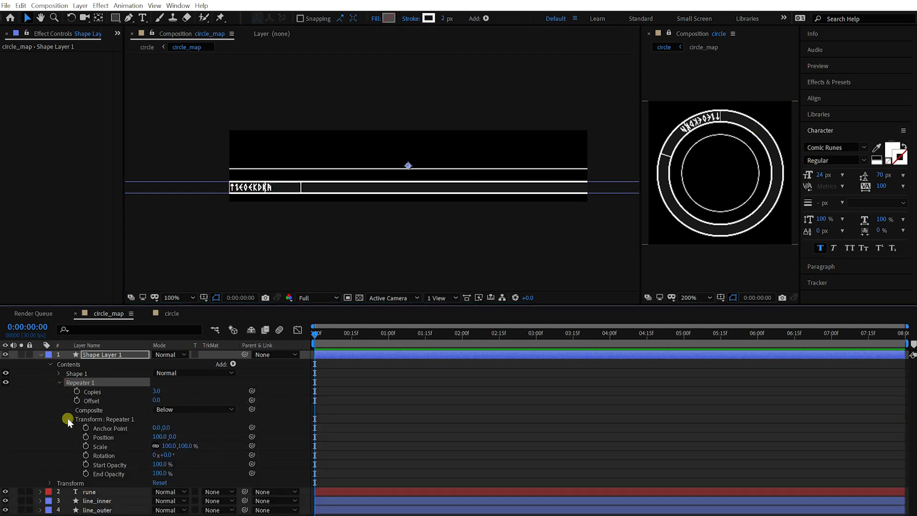
# Set the Repeater's number of copies to 8 on the vertical divider line.
pyautogui.click(153, 391)
pyautogui.write('8')
pyautogui.press('Return')
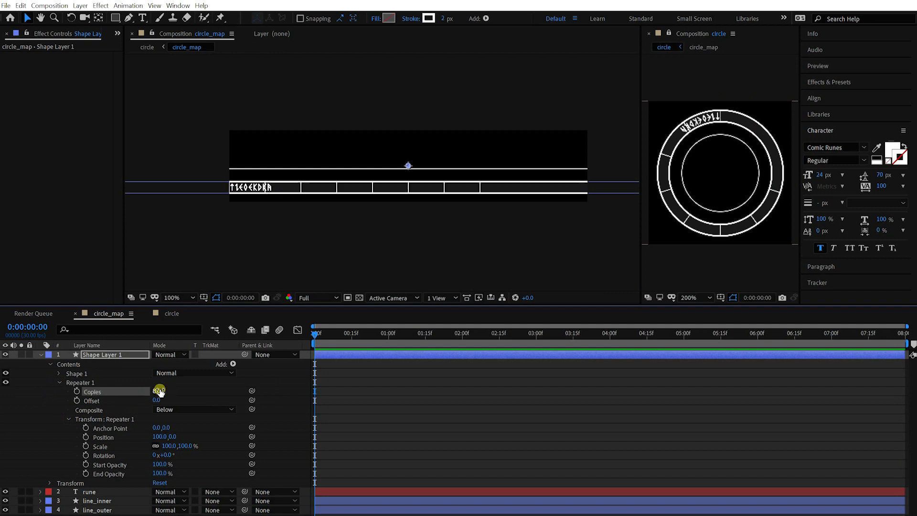
pyautogui.click(534, 438)
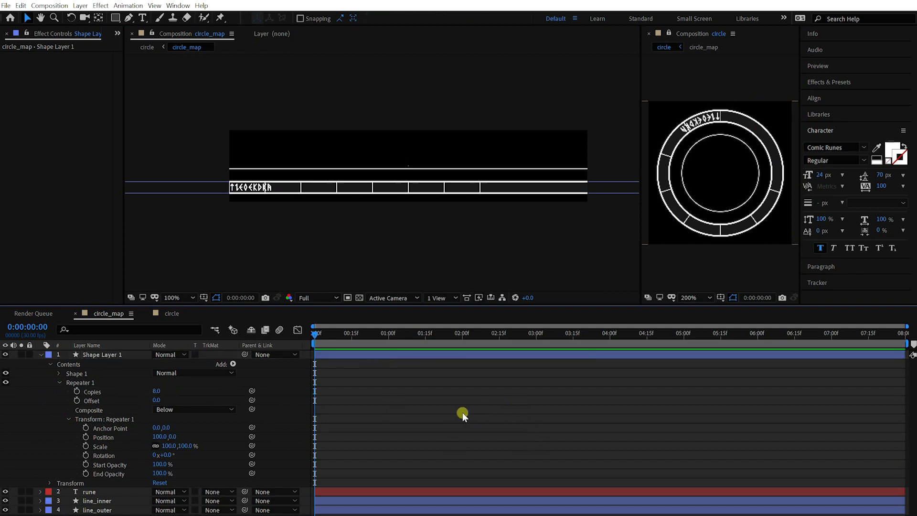
# Set the Repeater's number of copies to 125 after checking the composition's width, and collapse the layer's properties.
pyautogui.click(157, 436)
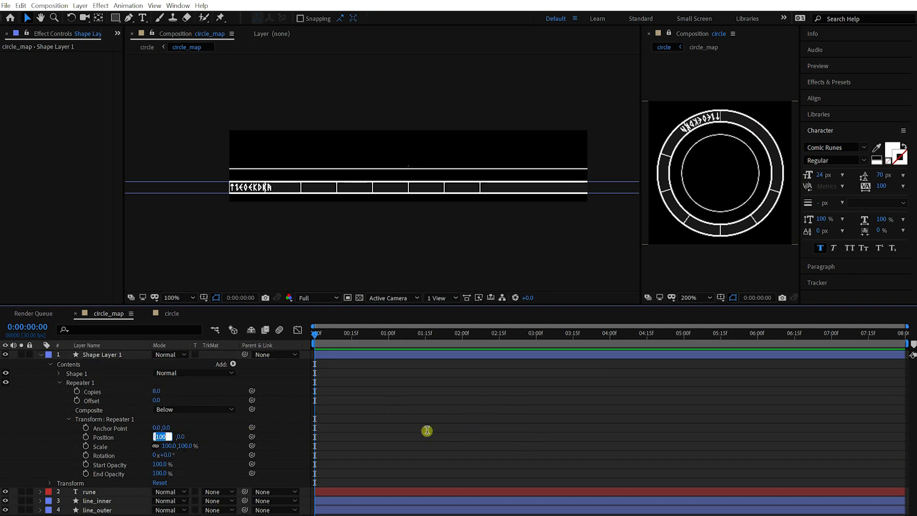
pyautogui.click(427, 431)
pyautogui.hotkey('ctrl', 'k')
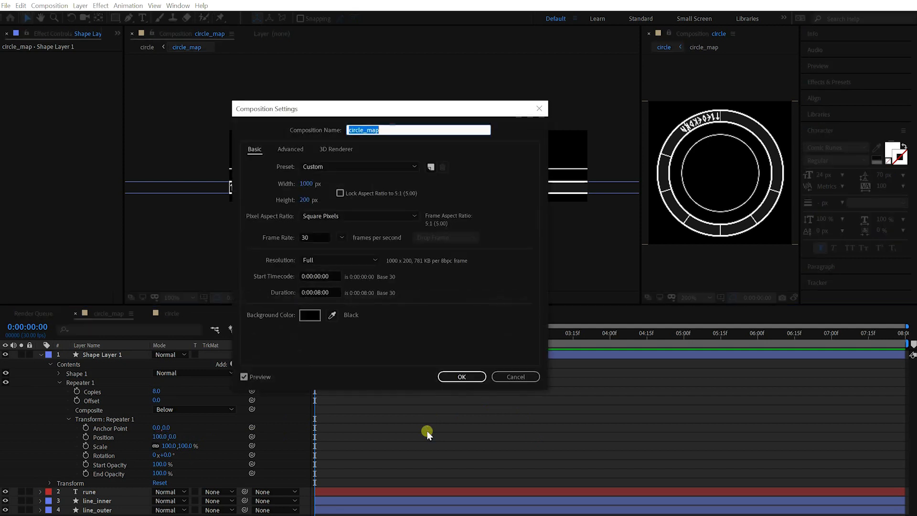
pyautogui.press('Return')
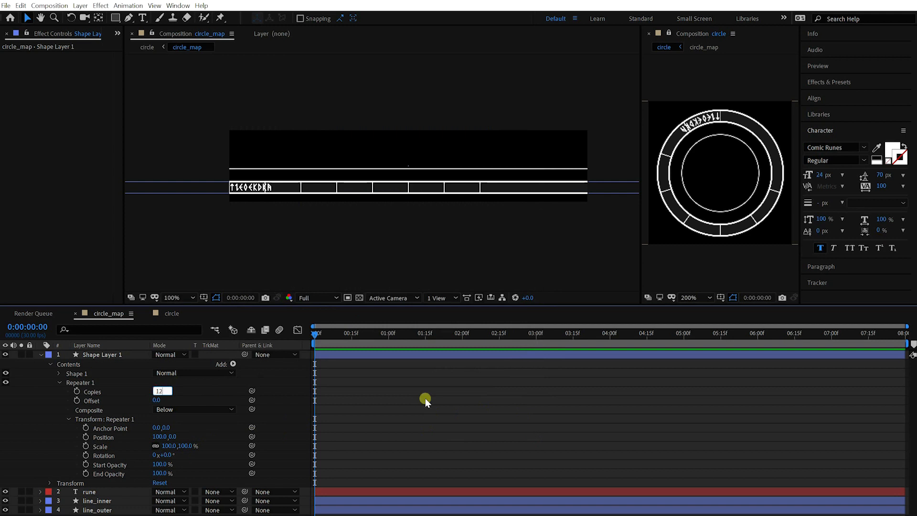
pyautogui.write('5')
pyautogui.press('Return')
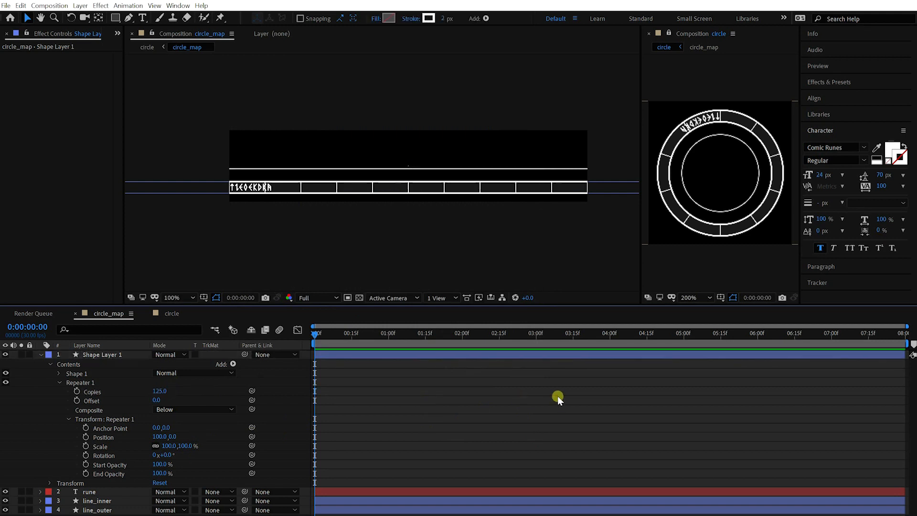
pyautogui.scroll(1, 199, 175)
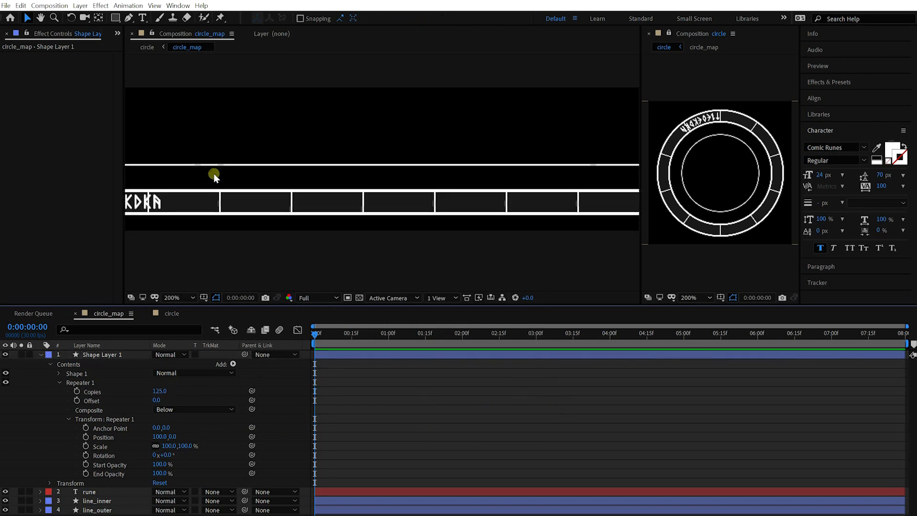
pyautogui.press('h')
pyautogui.moveTo(203, 216); pyautogui.dragTo(375, 219)
pyautogui.click(393, 422)
pyautogui.press('v')
pyautogui.press('u')
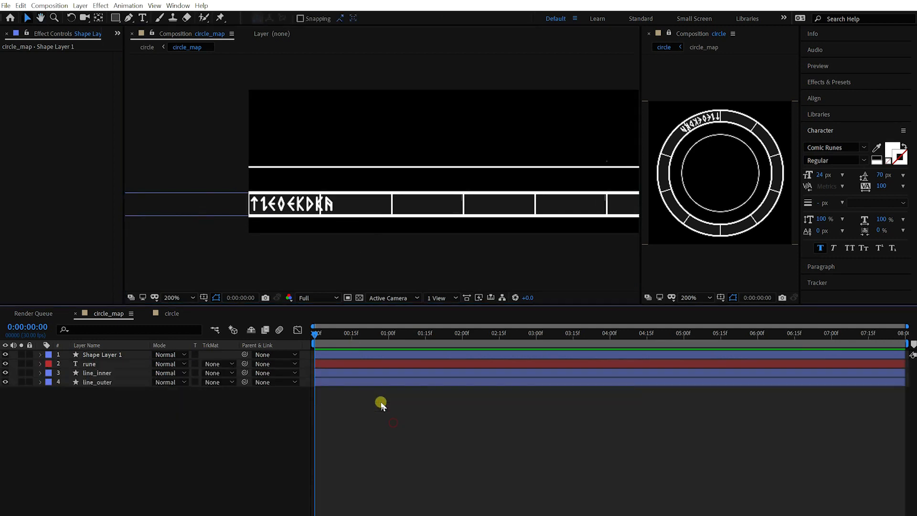
# Delete the last two characters of the rune text and nudge it so it fits inside the band's first cell.
pyautogui.click(304, 203)
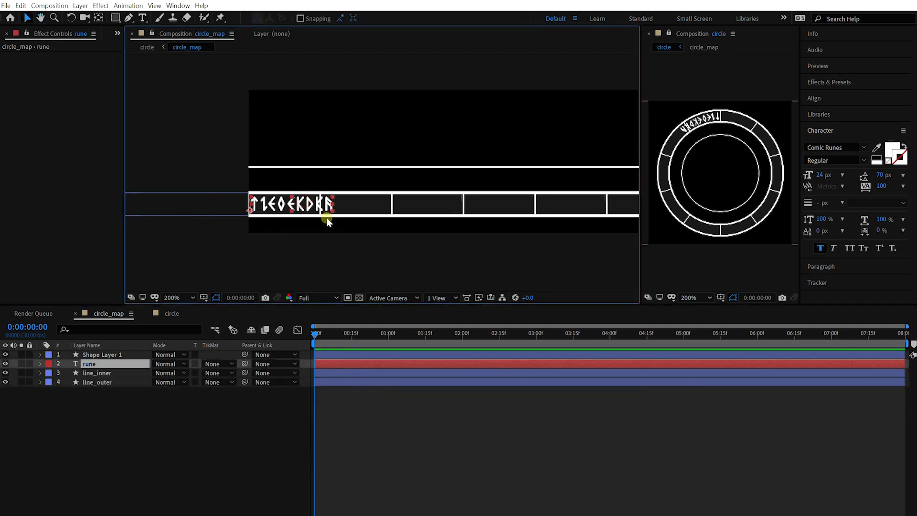
pyautogui.hotkey('ctrl', 't')
pyautogui.moveTo(316, 205); pyautogui.dragTo(392, 210)
pyautogui.press('BackSpace')
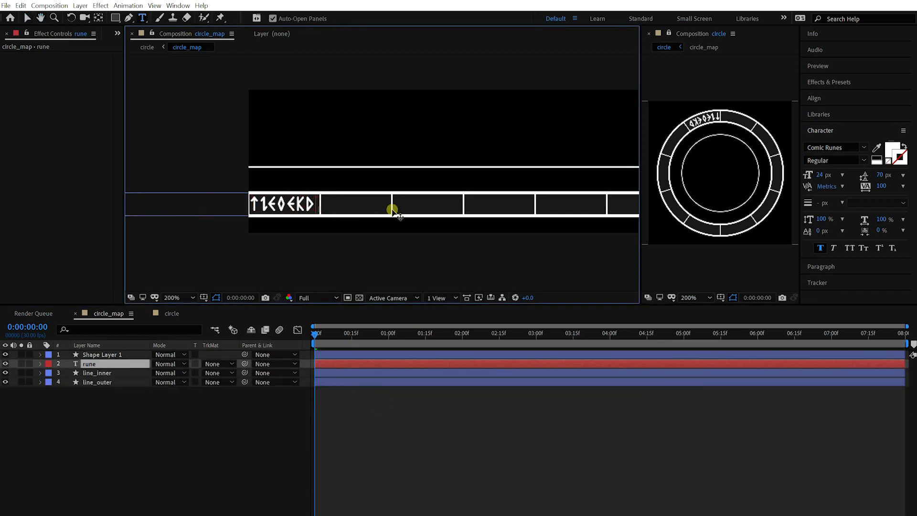
pyautogui.press('Escape')
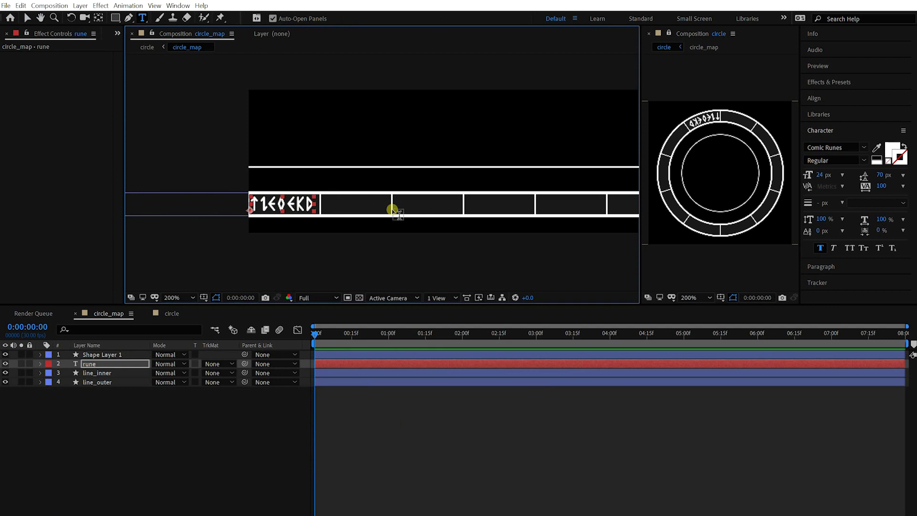
pyautogui.press('v')
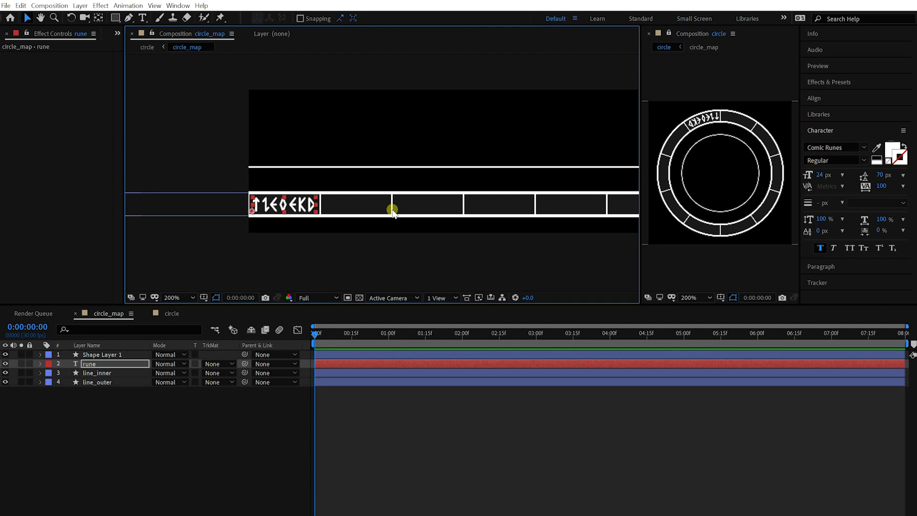
# Duplicate the rune text into the second cell and give the copy a Character Offset animator with value 1.
pyautogui.hotkey('ctrl', 'd')
pyautogui.moveTo(315, 195); pyautogui.dragTo(368, 205)
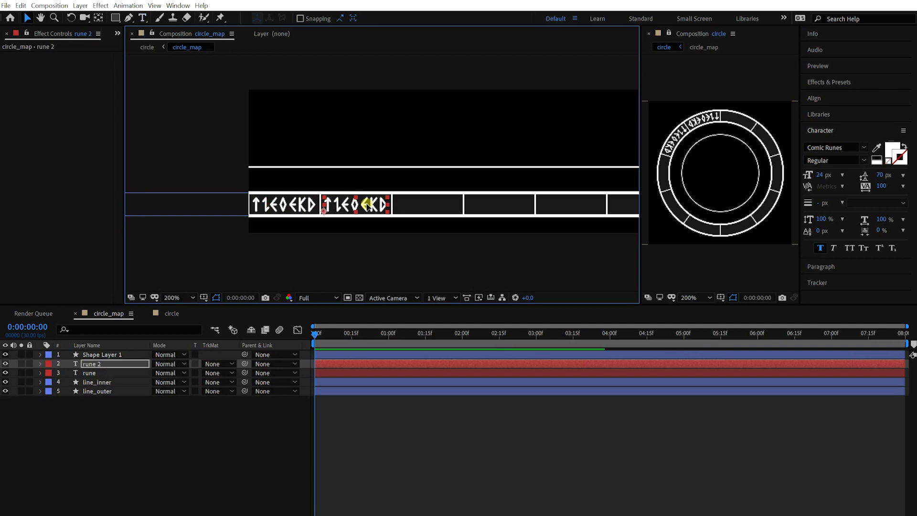
pyautogui.click(40, 364)
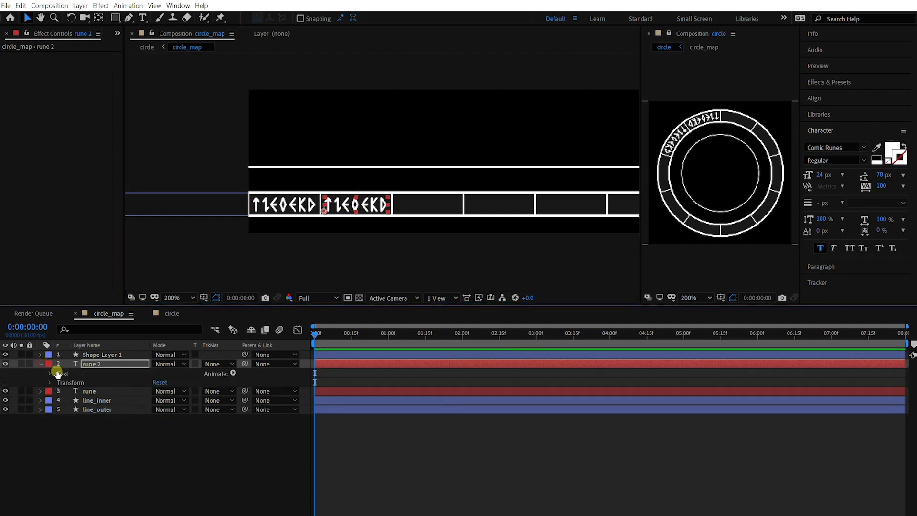
pyautogui.click(50, 375)
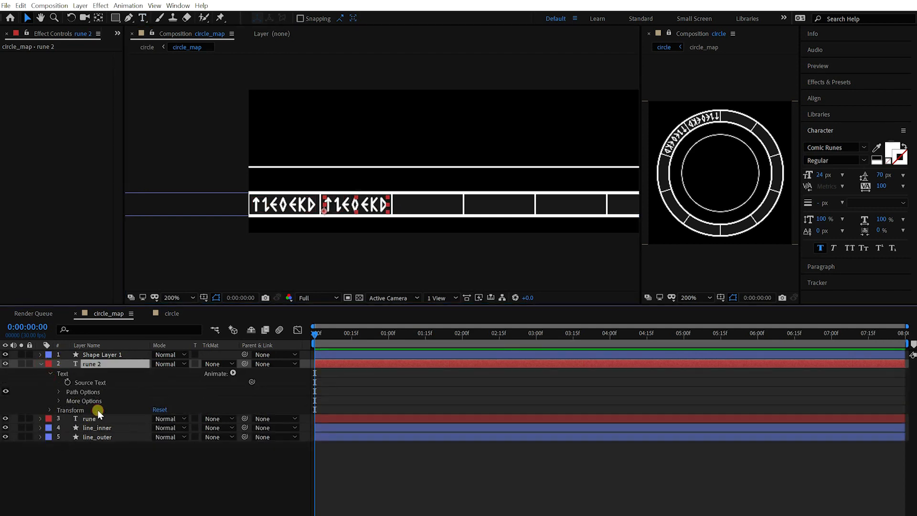
pyautogui.click(110, 392)
pyautogui.click(233, 372)
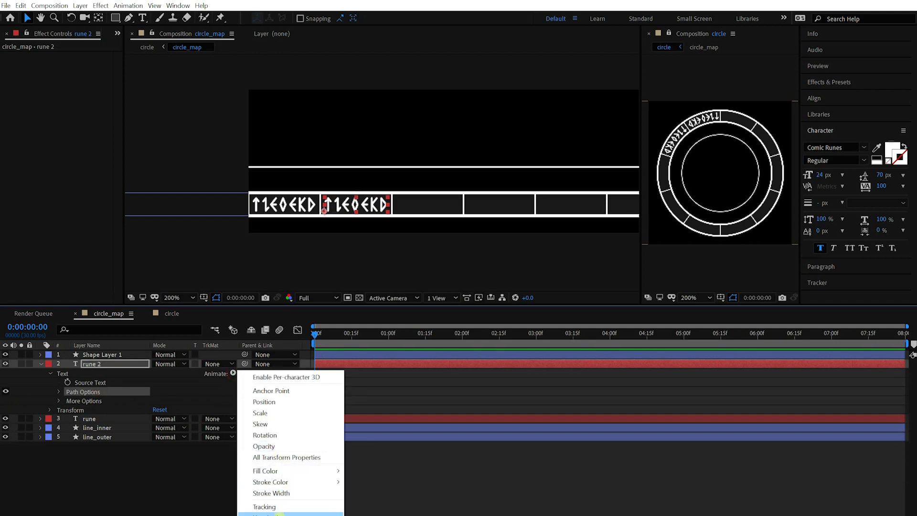
pyautogui.click(272, 515)
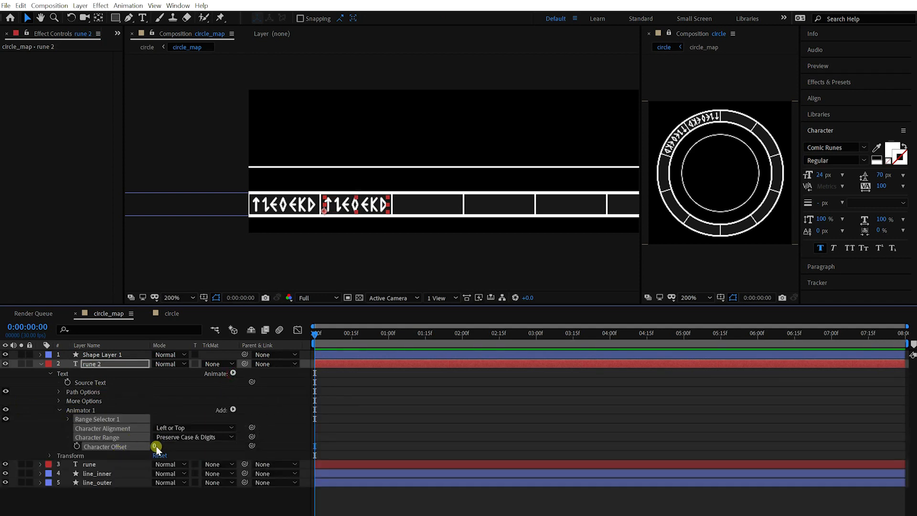
pyautogui.click(157, 446)
pyautogui.write('1')
pyautogui.press('Return')
pyautogui.click(443, 442)
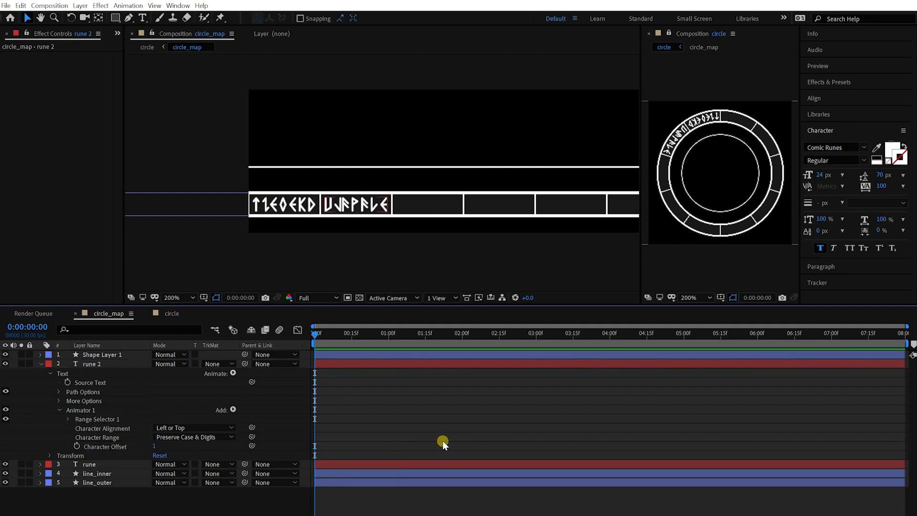
# Delete the last character from each of the two rune texts.
pyautogui.doubleClick(382, 198)
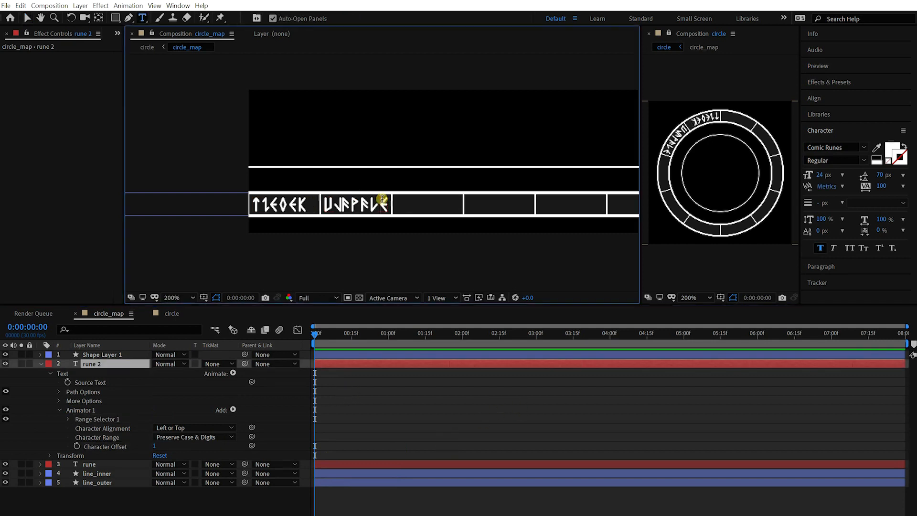
pyautogui.press('BackSpace')
pyautogui.press('Escape')
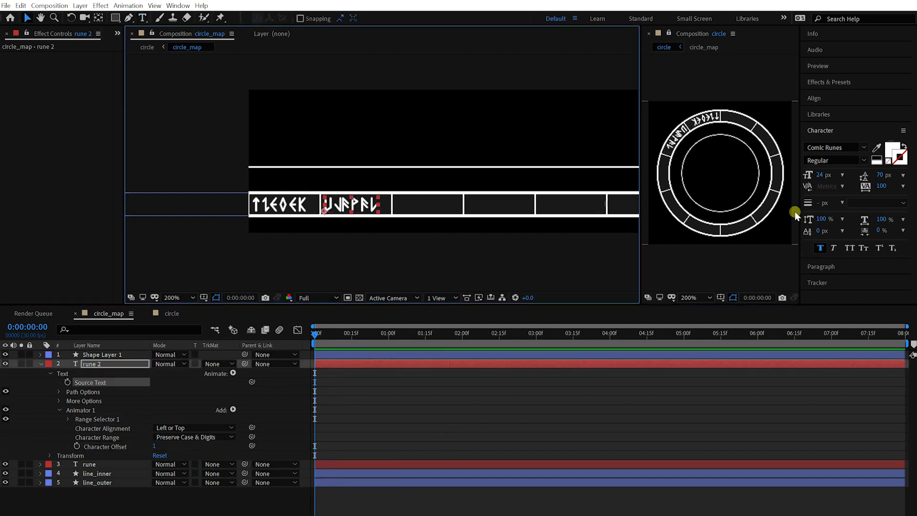
# Set the character tracking of both the rune 2 and rune text layers to 180.
pyautogui.moveTo(885, 189)
pyautogui.mouseDown()
pyautogui.moveTo(893, 189)
pyautogui.moveTo(885, 188)
pyautogui.mouseUp()
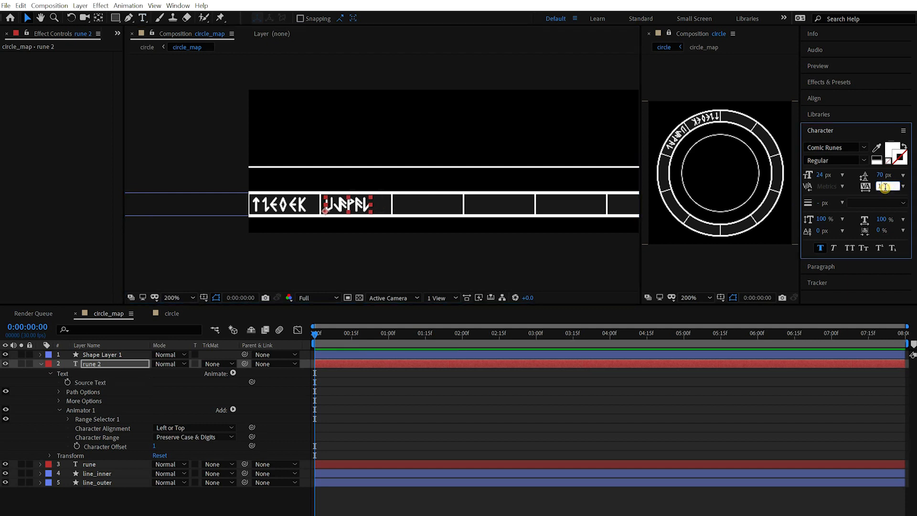
pyautogui.click(884, 187)
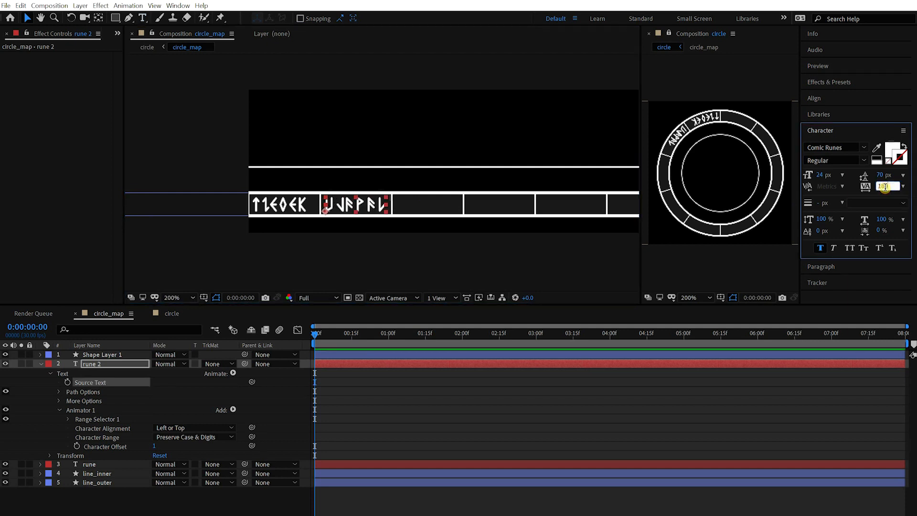
pyautogui.press('Return')
pyautogui.click(299, 205)
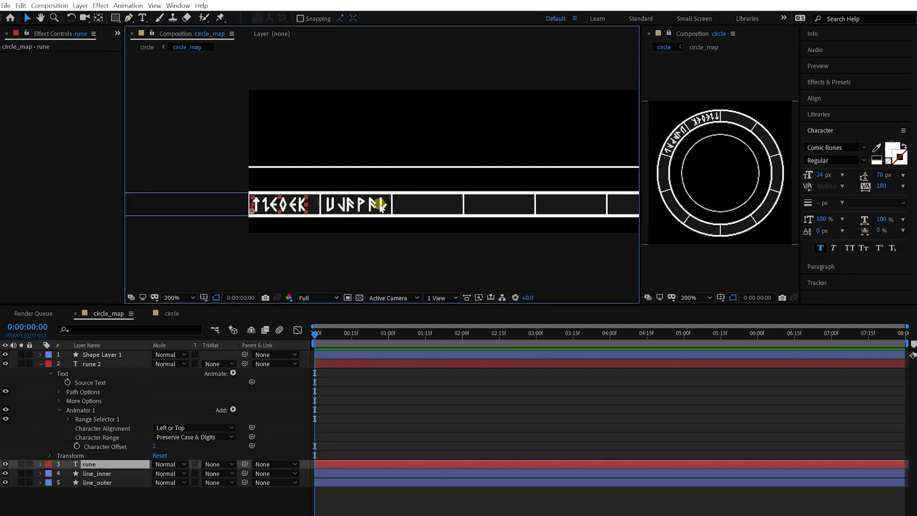
pyautogui.click(881, 186)
pyautogui.write('180')
pyautogui.press('Return')
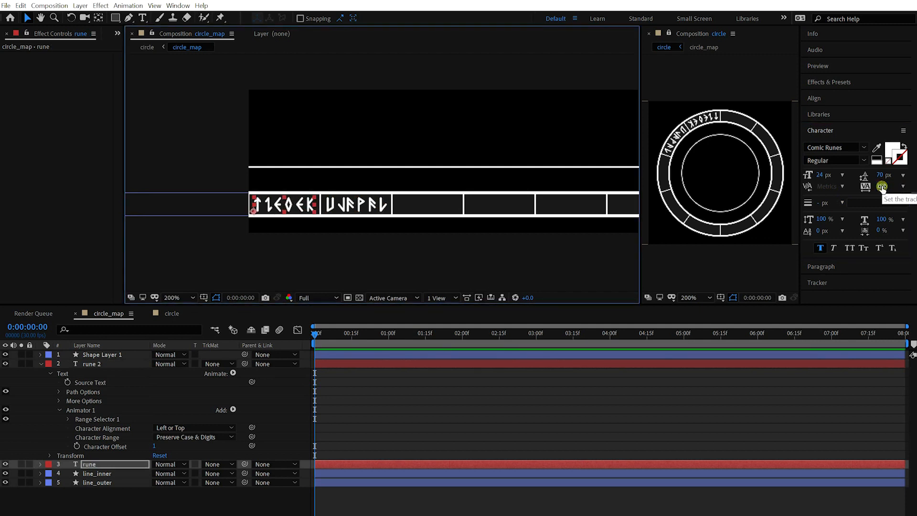
# Duplicate the rune 2 text twice and arrange the three texts in the band's third, fifth and seventh cells.
pyautogui.click(430, 397)
pyautogui.click(339, 206)
pyautogui.hotkey('ctrl', 'd')
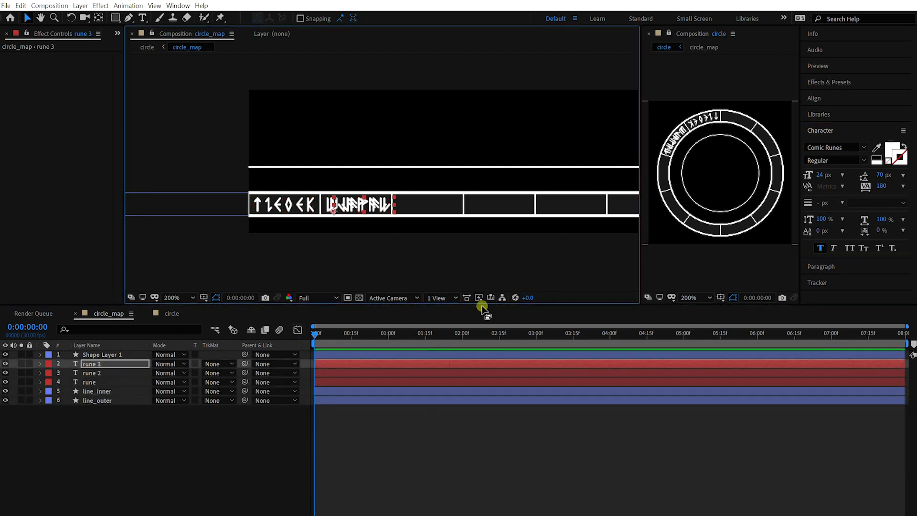
pyautogui.hotkey('ctrl', 'd')
pyautogui.click(341, 218)
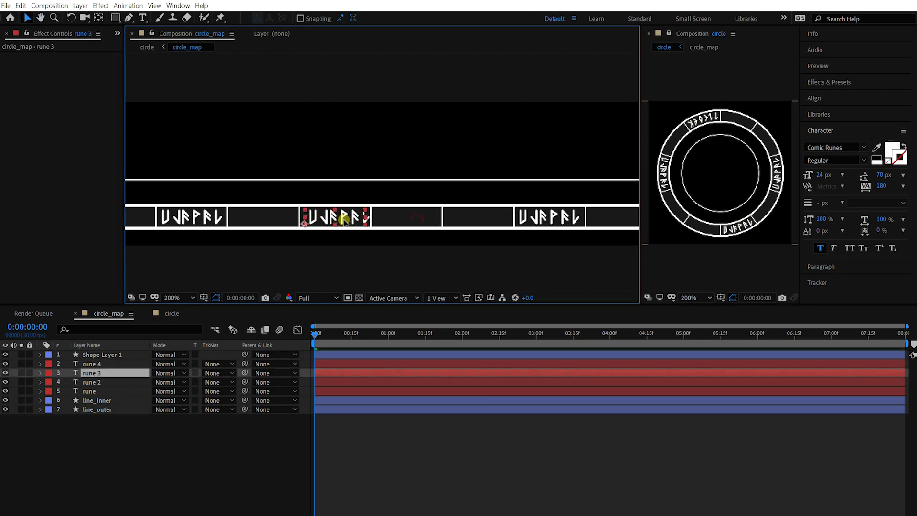
pyautogui.moveTo(348, 220); pyautogui.dragTo(346, 219)
pyautogui.moveTo(537, 216); pyautogui.dragTo(464, 215)
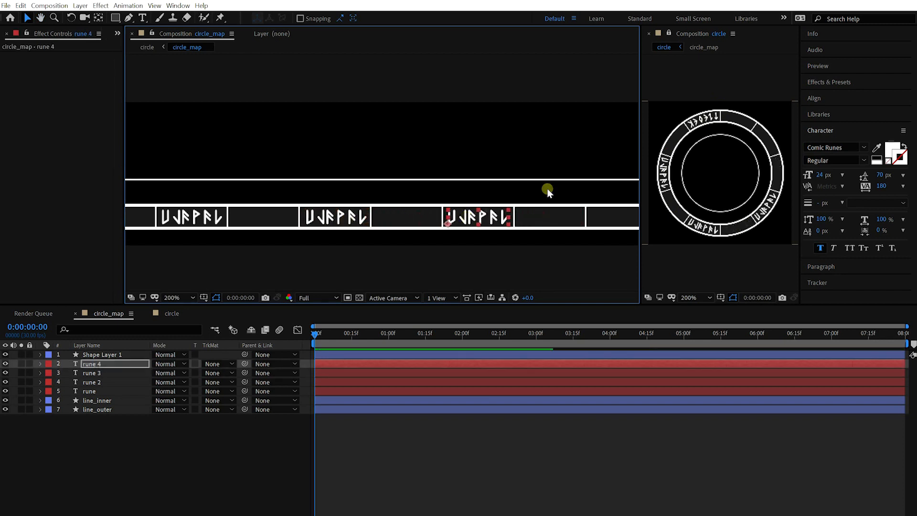
# Duplicate the rune 4 text and place the copy in the band's ninth cell.
pyautogui.moveTo(546, 190); pyautogui.dragTo(392, 192)
pyautogui.hotkey('ctrl', 'd')
pyautogui.moveTo(336, 222); pyautogui.dragTo(479, 221)
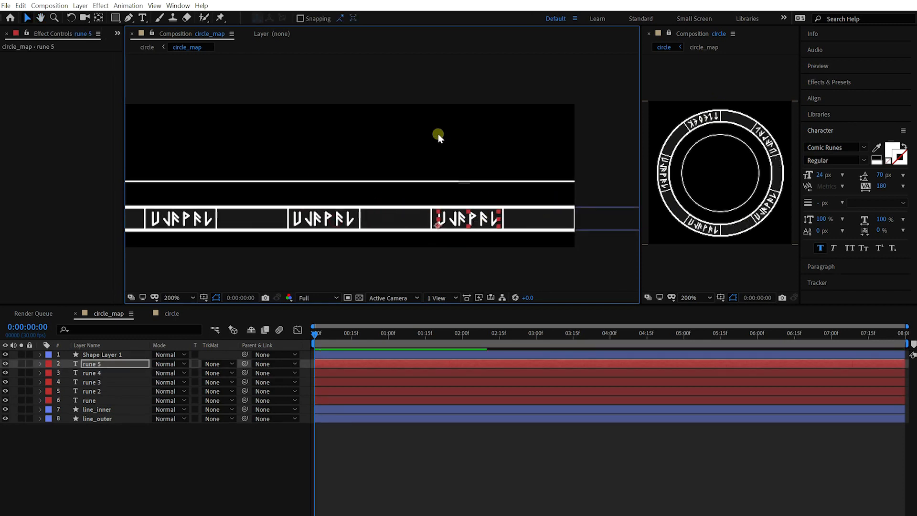
# Set the Character Offset of the rune 3 text in the fifth cell to 2.
pyautogui.press(',')
pyautogui.click(384, 199)
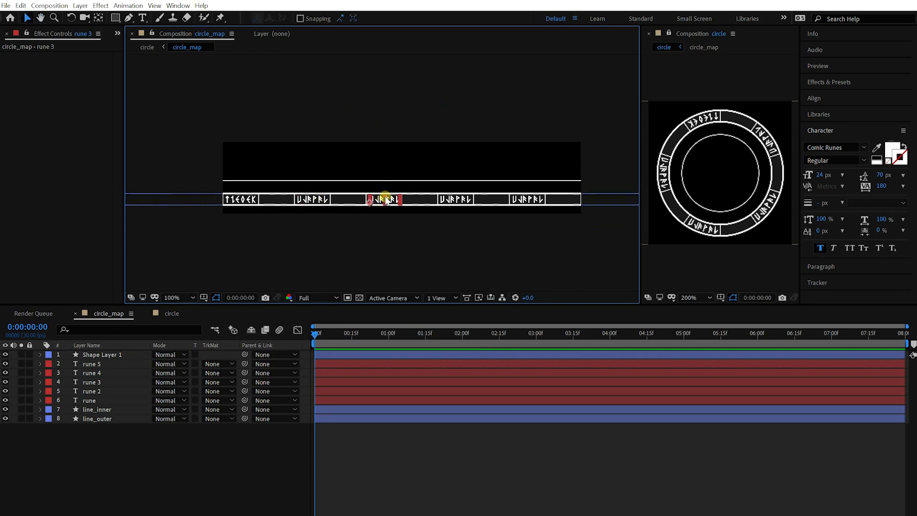
pyautogui.click(103, 381)
pyautogui.press('u')
pyautogui.press('u')
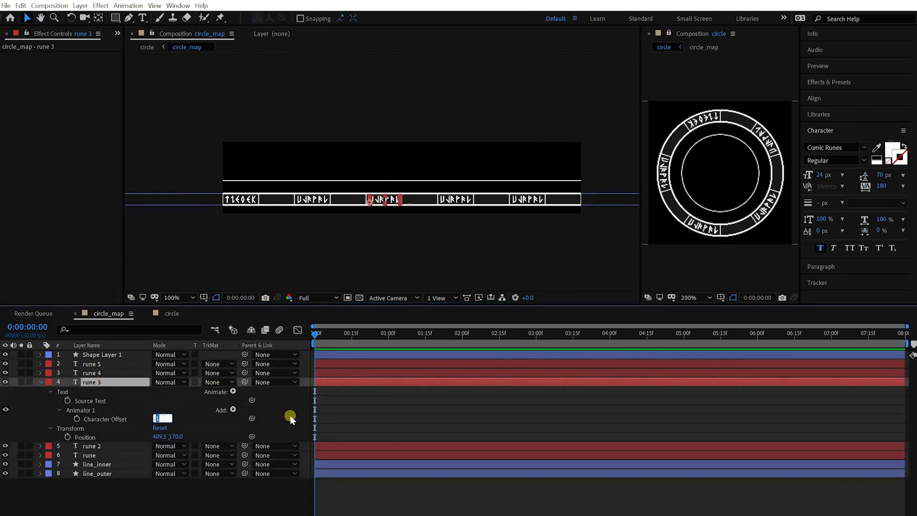
pyautogui.write('2')
pyautogui.press('Return')
pyautogui.press('u')
# Set the Character Offset of the rune 4 text in the seventh cell to 3.
pyautogui.click(448, 199)
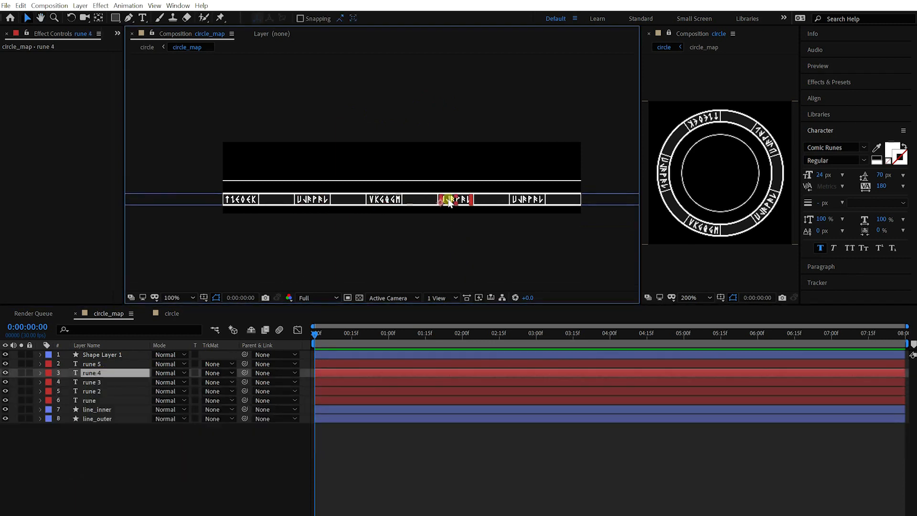
pyautogui.press('u')
pyautogui.press('u')
pyautogui.click(156, 409)
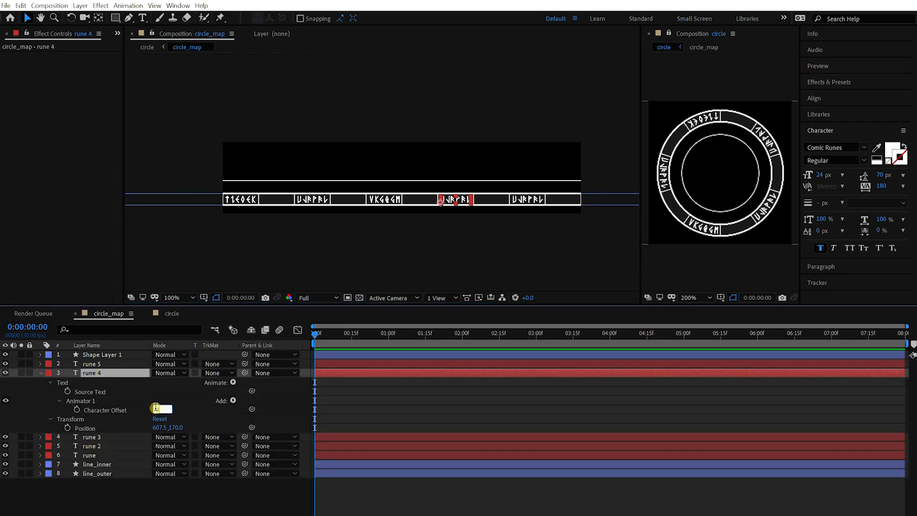
pyautogui.write('3')
pyautogui.press('Return')
# Set the Character Offset of the rune 5 text in the ninth cell to 4 and collapse the open layer properties.
pyautogui.click(527, 199)
pyautogui.press('u')
pyautogui.press('u')
pyautogui.click(154, 399)
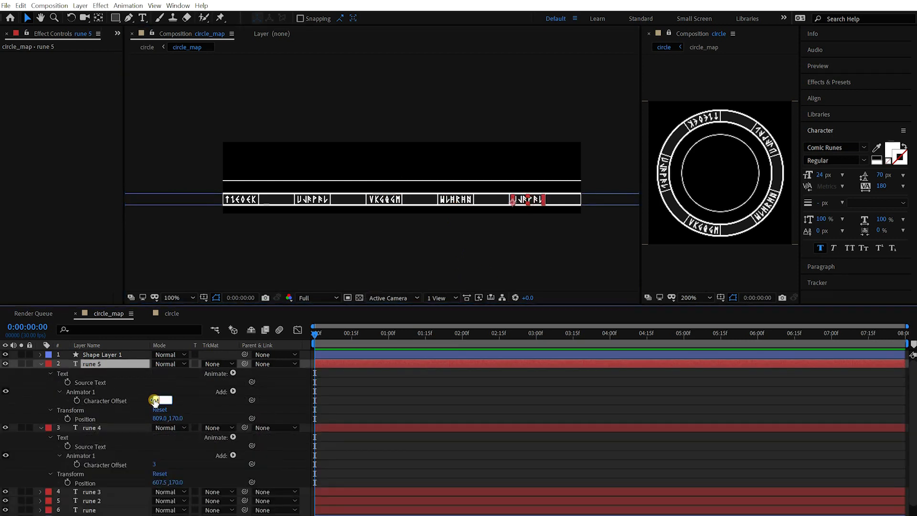
pyautogui.write('4')
pyautogui.press('Return')
pyautogui.click(421, 396)
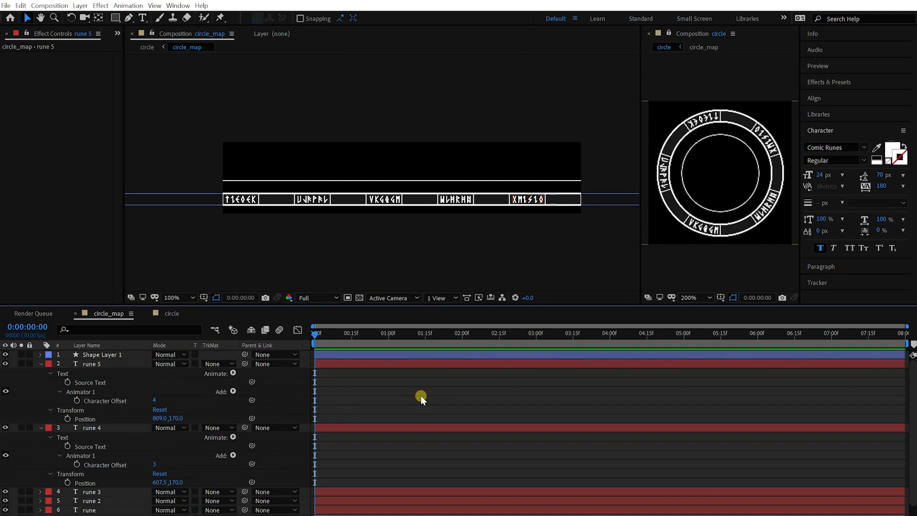
pyautogui.press('u')
# Create a default star shape on a new shape layer in the circle_map composition.
pyautogui.press('.')
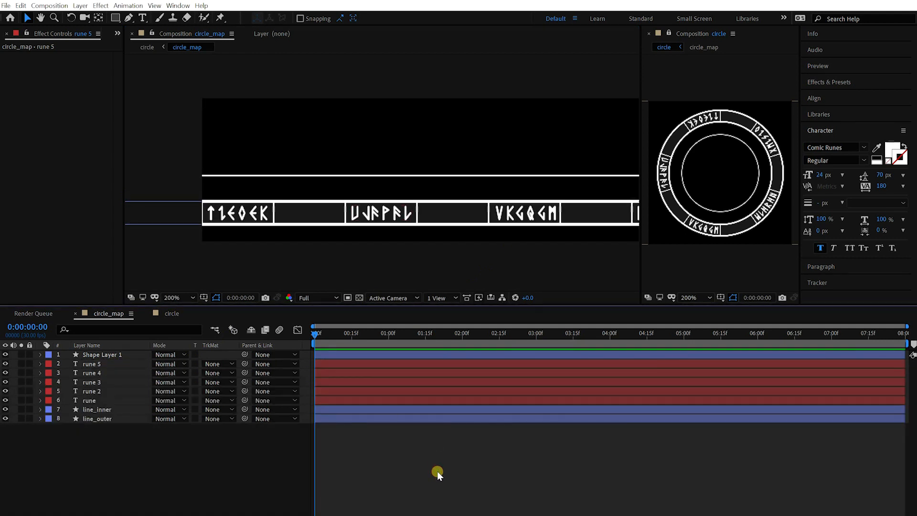
pyautogui.moveTo(115, 19); pyautogui.dragTo(155, 64)
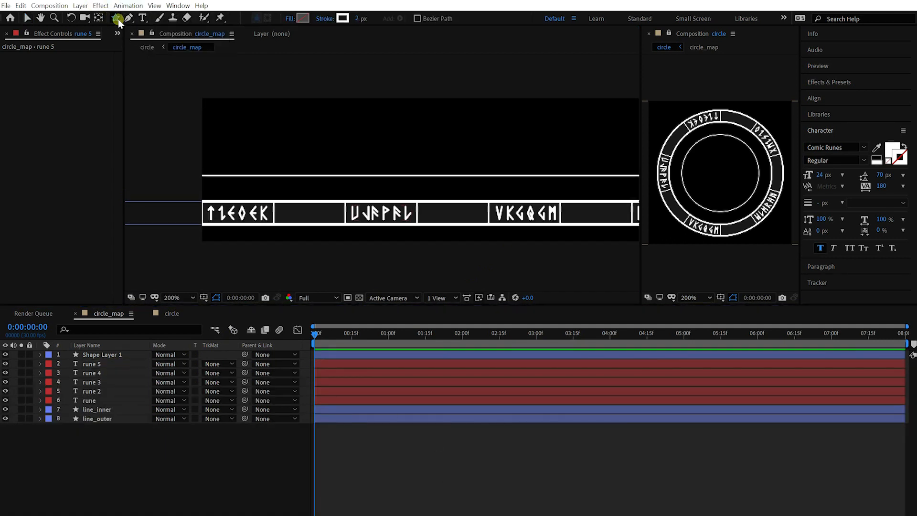
pyautogui.doubleClick(116, 19)
pyautogui.press('v')
# Set the star path's outer radius to 12 and inner radius to 6.
pyautogui.click(58, 373)
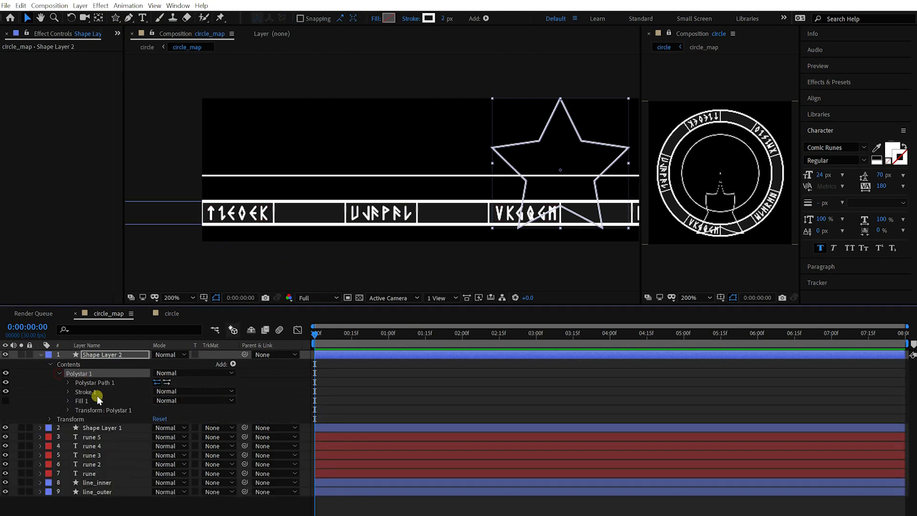
pyautogui.click(68, 382)
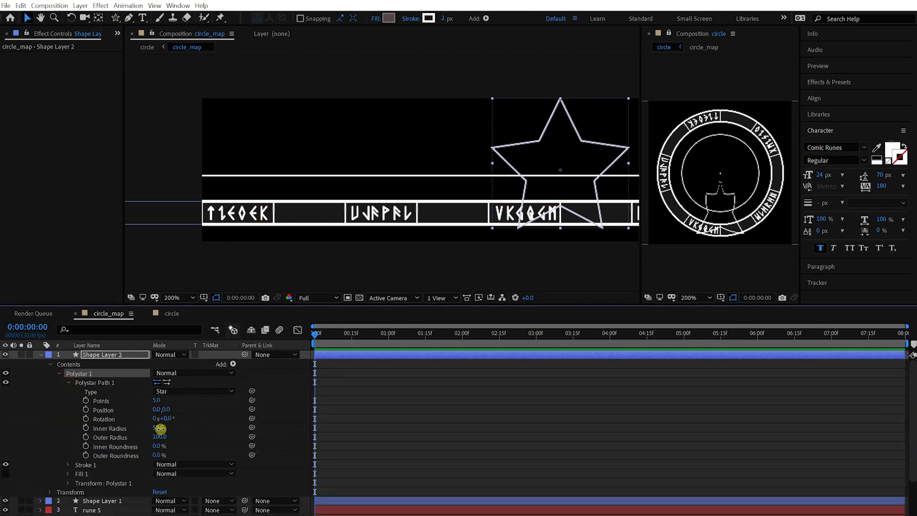
pyautogui.write('8')
pyautogui.press('Tab')
pyautogui.write('12')
pyautogui.press('Return')
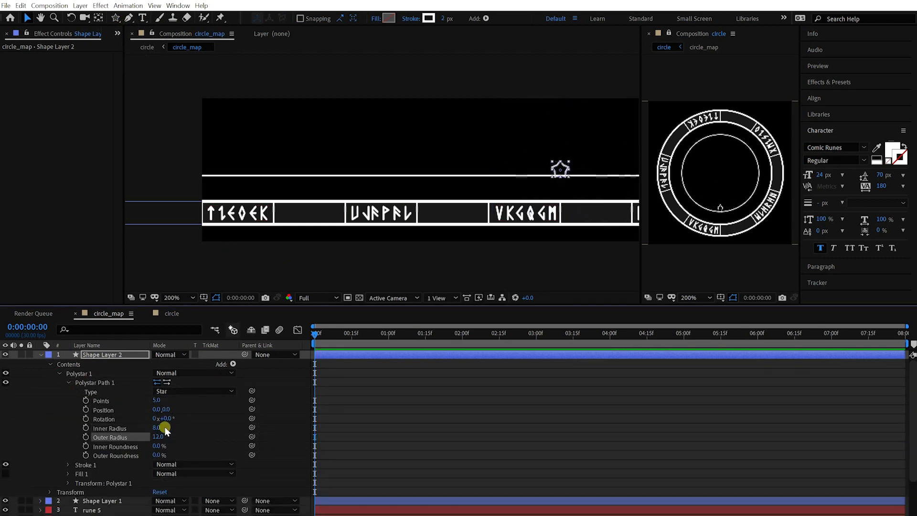
pyautogui.write('6')
pyautogui.press('Return')
# Give the star a solid white fill and remove its stroke.
pyautogui.click(389, 18)
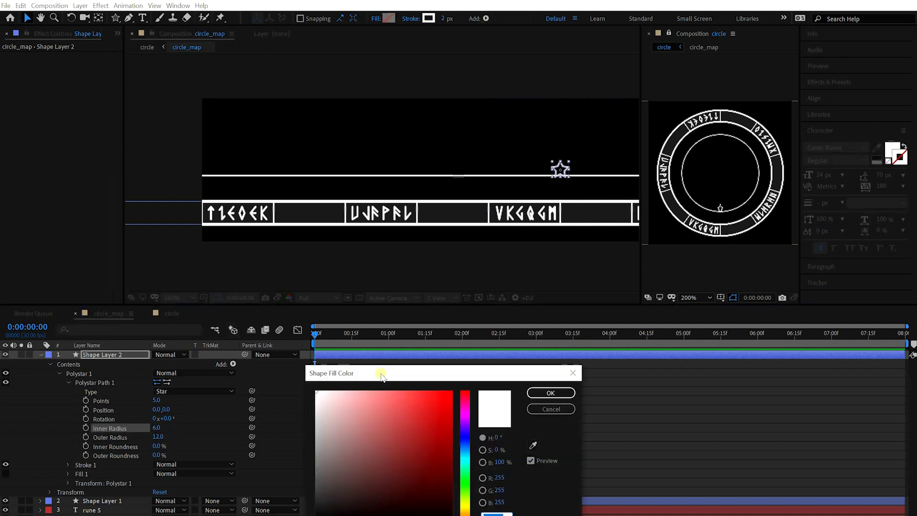
pyautogui.click(550, 393)
pyautogui.click(410, 18)
pyautogui.click(542, 267)
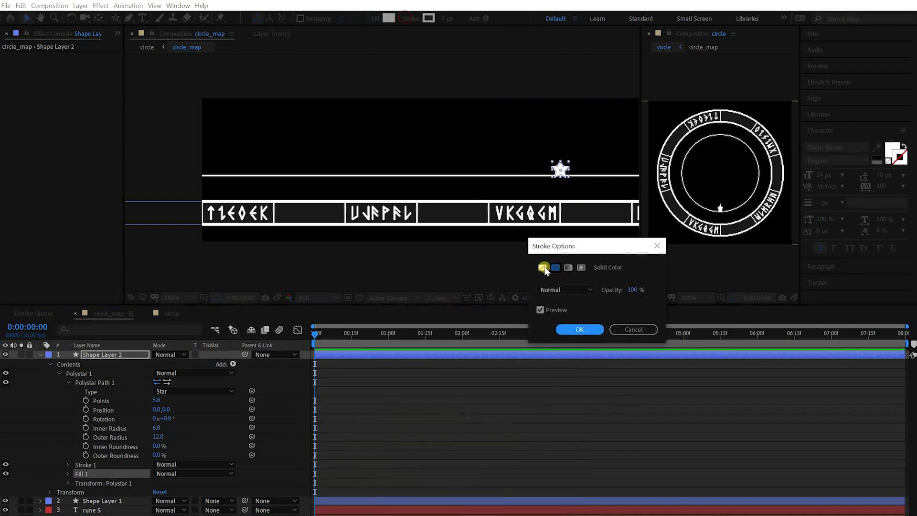
pyautogui.click(580, 330)
# Move the star to the middle of the empty second cell of the band.
pyautogui.moveTo(561, 167); pyautogui.dragTo(309, 211)
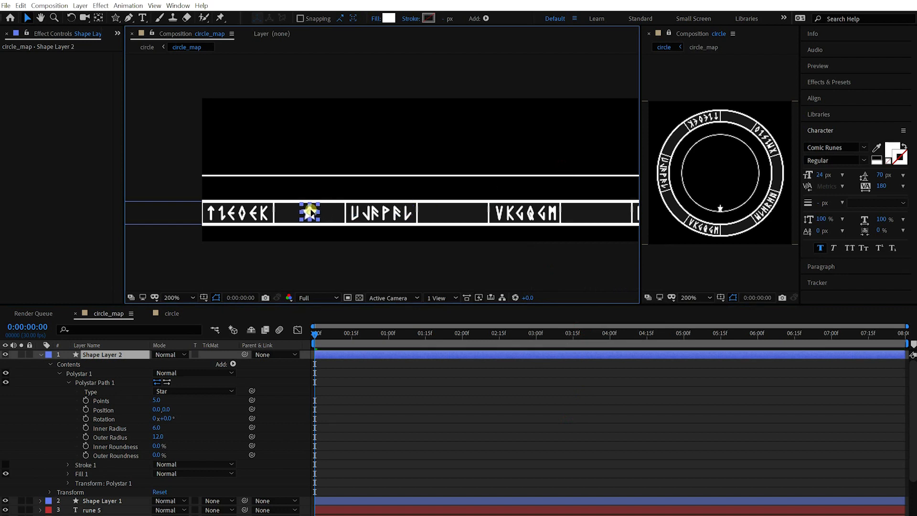
pyautogui.click(403, 404)
pyautogui.click(307, 220)
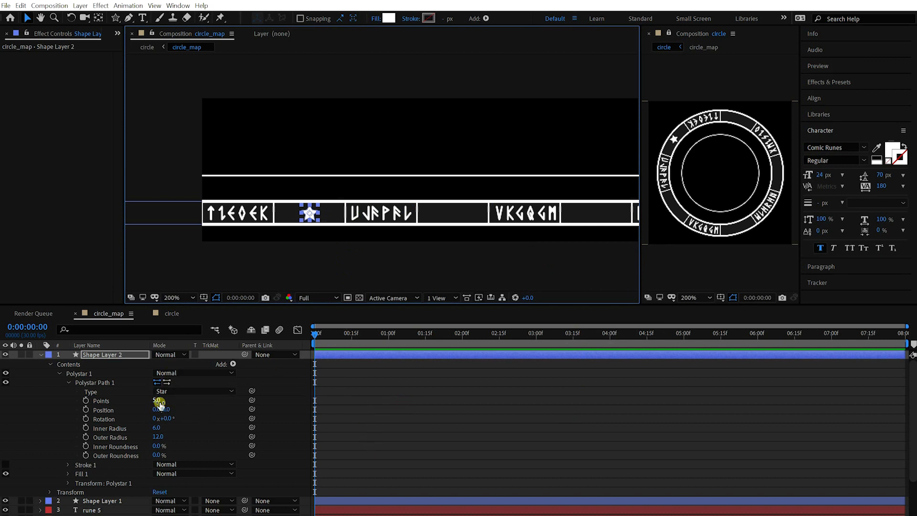
# Try rotating the whole star layer by 180°.
pyautogui.press('r')
pyautogui.click(167, 363)
pyautogui.write('180')
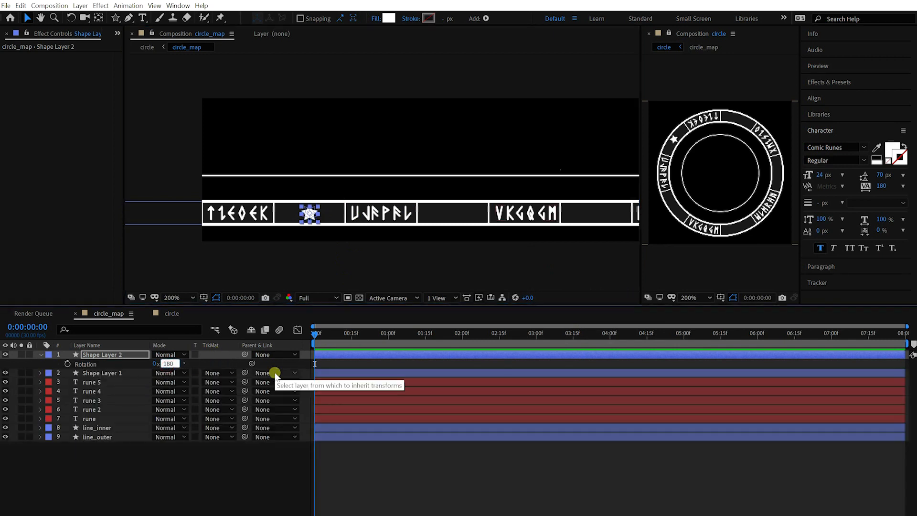
pyautogui.press('Return')
pyautogui.hotkey('ctrl', 'z')
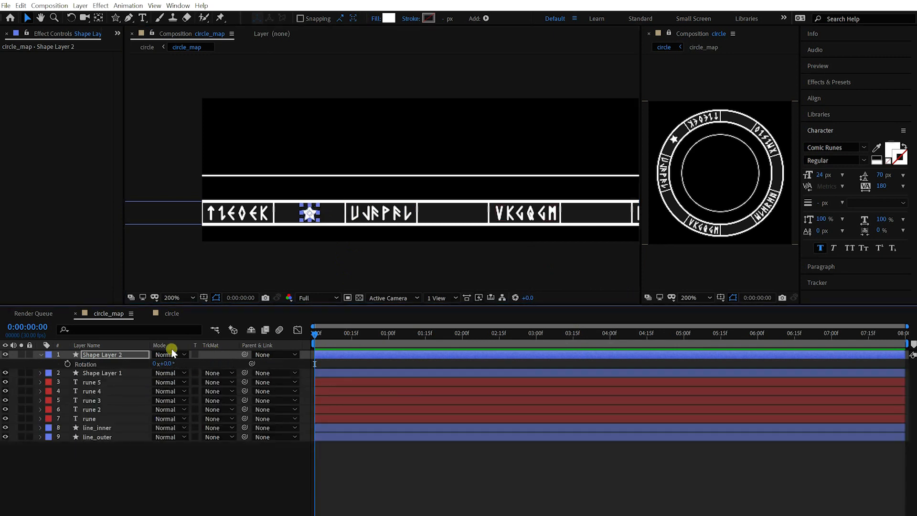
# Set the star's Polystar Path rotation to 180° and inspect its orientation up close in the cell.
pyautogui.click(42, 354)
pyautogui.click(42, 354)
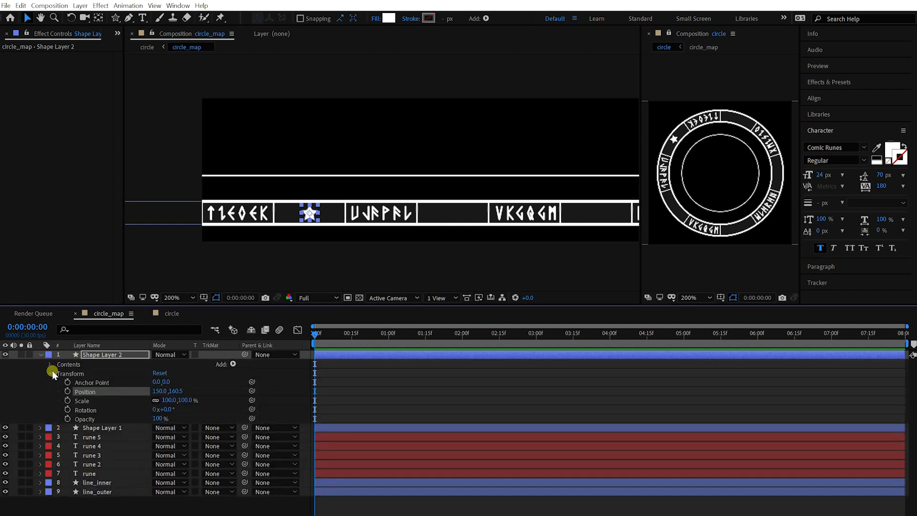
pyautogui.click(50, 373)
pyautogui.click(49, 364)
pyautogui.click(60, 375)
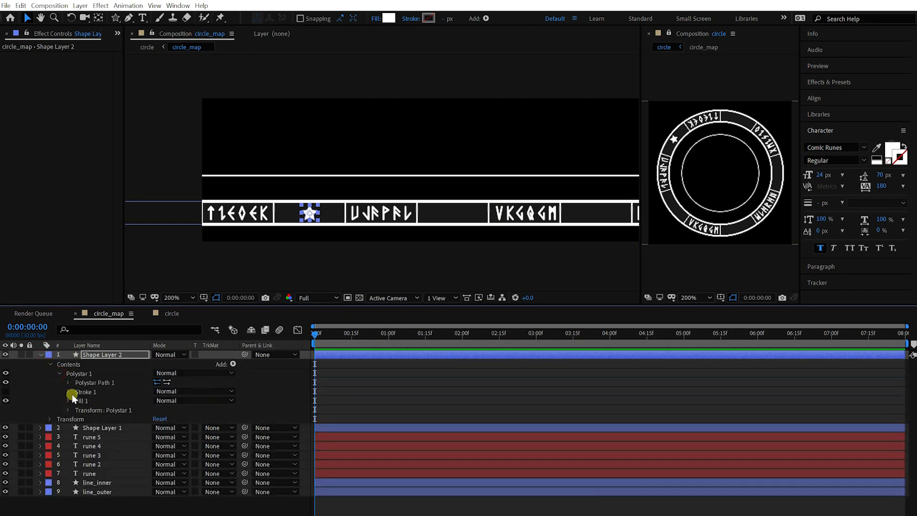
pyautogui.click(66, 382)
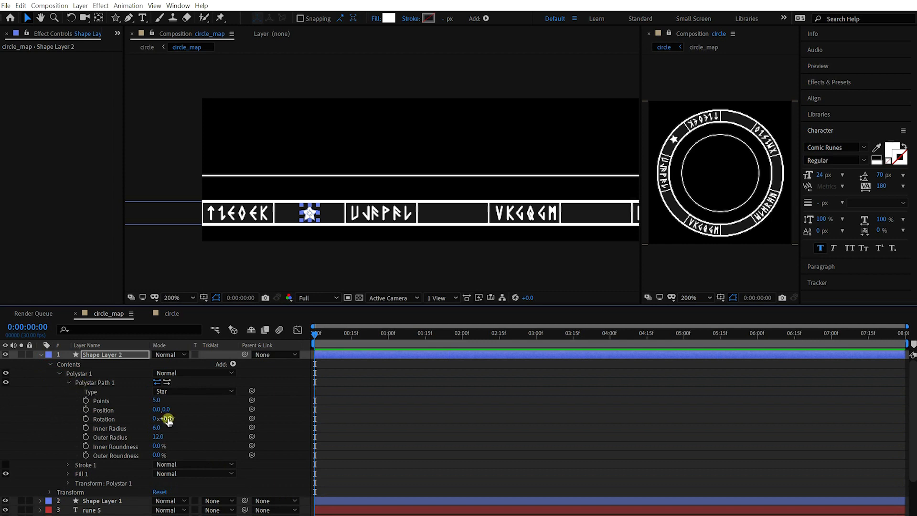
pyautogui.write('180')
pyautogui.press('Return')
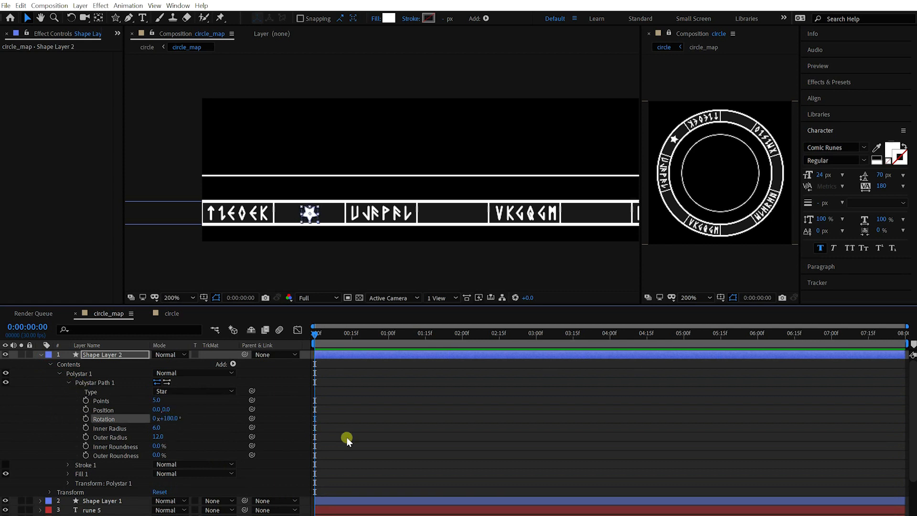
pyautogui.click(346, 438)
pyautogui.click(309, 213)
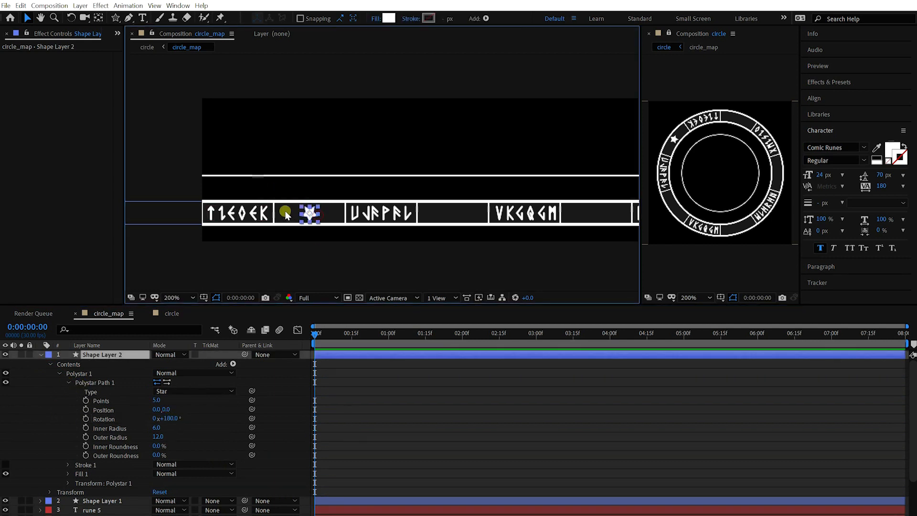
pyautogui.press('.')
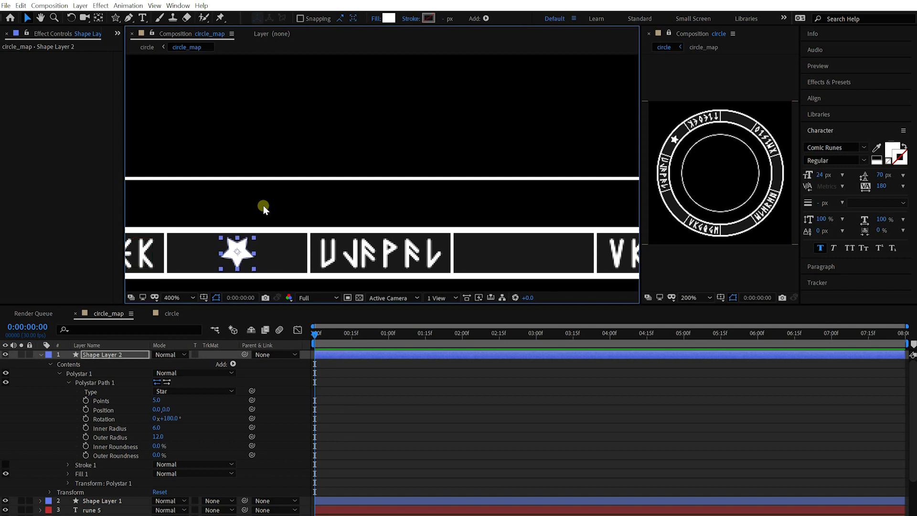
pyautogui.press(',')
pyautogui.click(415, 458)
# Add a Repeater to the star shape layer and show its settings.
pyautogui.click(128, 356)
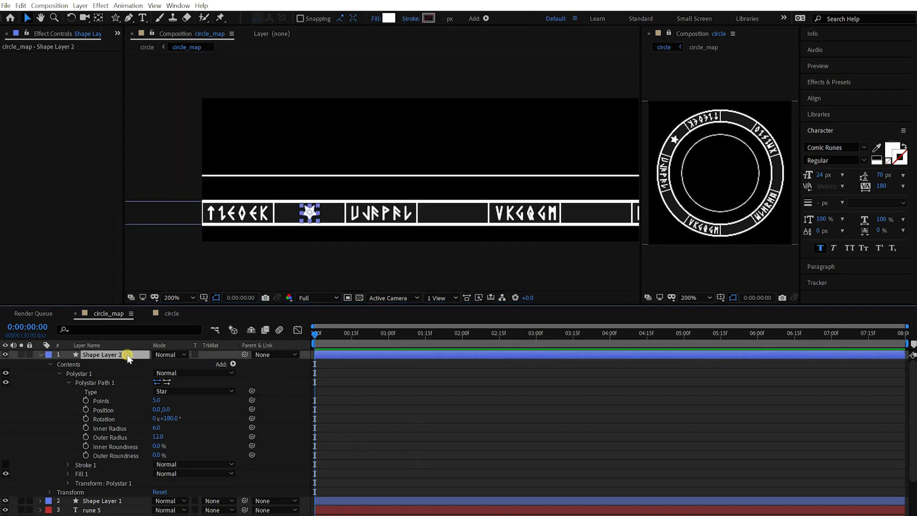
pyautogui.click(234, 364)
pyautogui.click(191, 495)
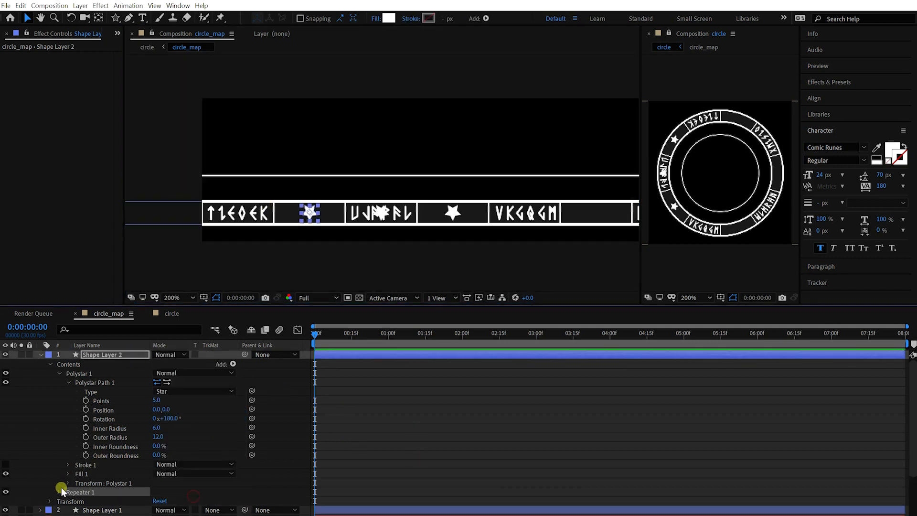
pyautogui.click(60, 491)
# Set the star Repeater's horizontal transform position to 200.
pyautogui.scroll(-3, 146, 473)
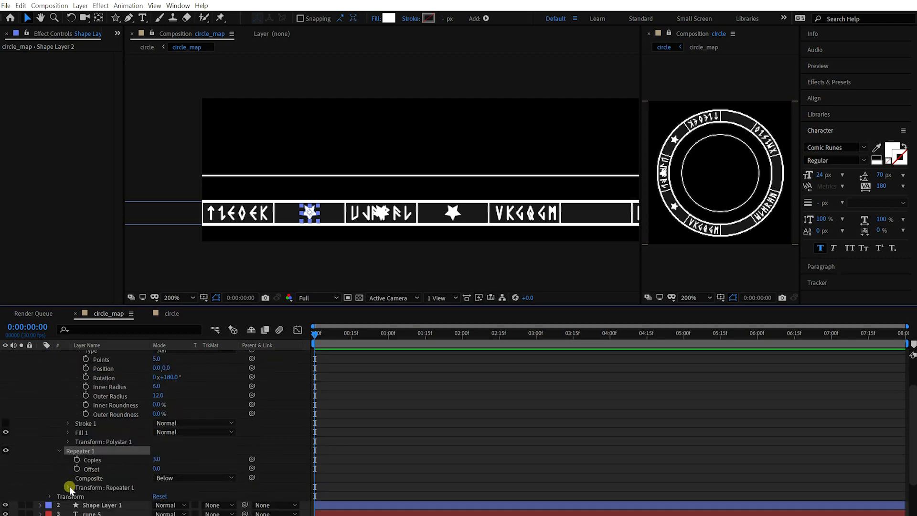
pyautogui.click(69, 487)
pyautogui.scroll(-3, 204, 471)
pyautogui.scroll(-1, 510, 145)
pyautogui.click(158, 421)
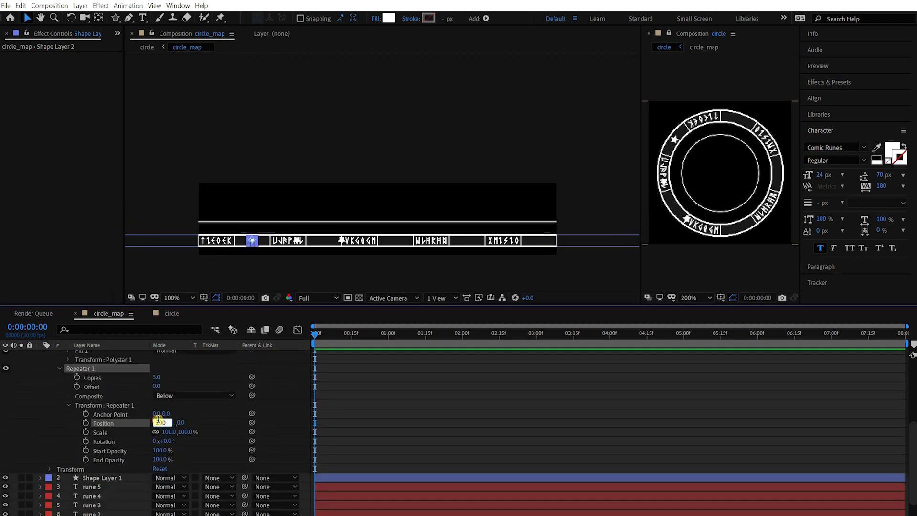
pyautogui.write('200')
pyautogui.click(218, 404)
# Set the star Repeater to 5 copies and collapse the layer properties.
pyautogui.click(157, 377)
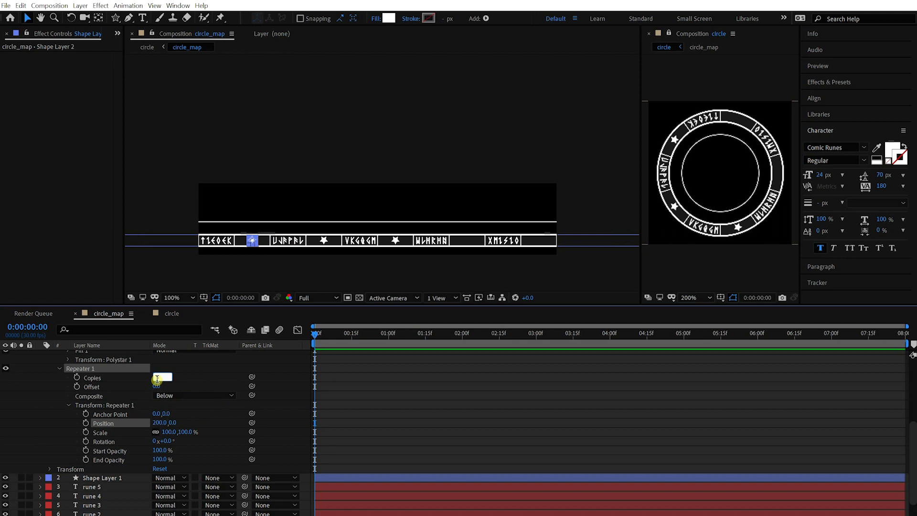
pyautogui.write('5')
pyautogui.press('Return')
pyautogui.click(645, 408)
pyautogui.press('u')
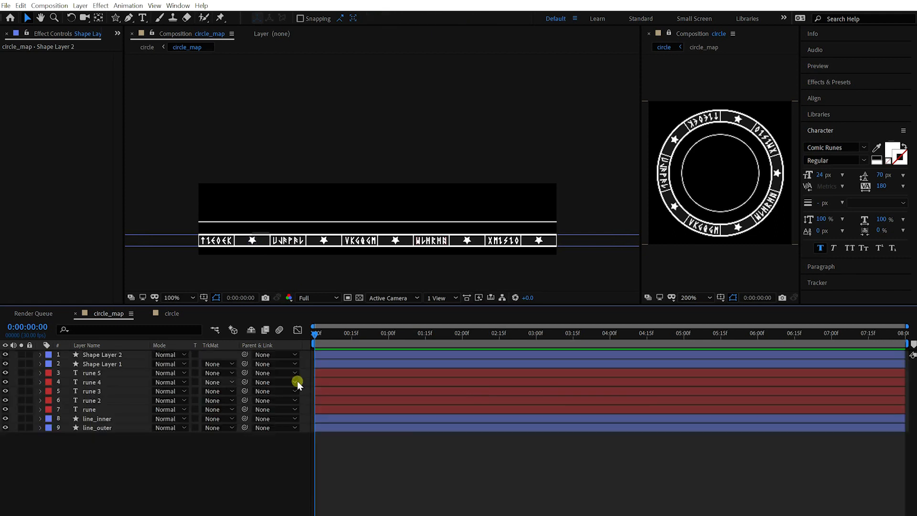
# Rename the star shape layer to pattern_stars.
pyautogui.click(104, 364)
pyautogui.click(102, 373)
pyautogui.click(102, 354)
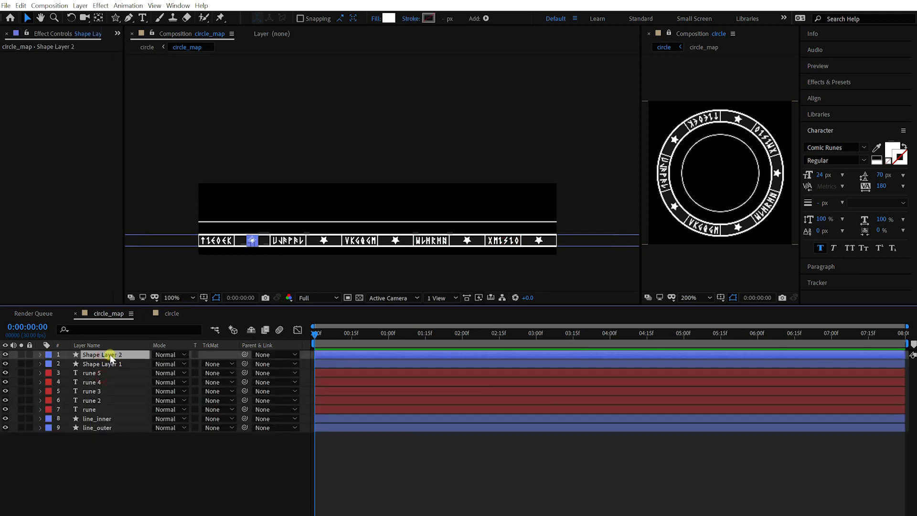
pyautogui.press('Return')
pyautogui.write('pattern_stars')
pyautogui.press('Return')
# Set the pattern_stars Polystar Path to 4 points and its rotation to 90°.
pyautogui.click(40, 355)
pyautogui.click(59, 374)
pyautogui.click(68, 383)
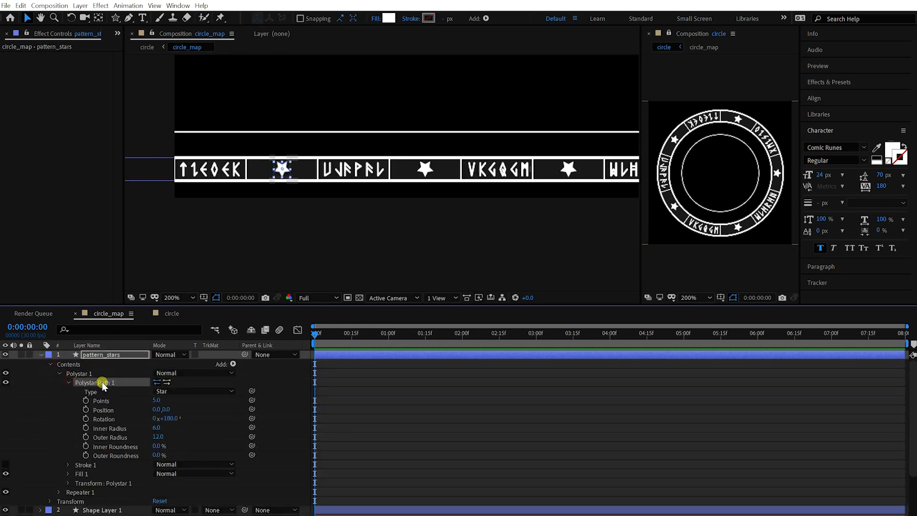
pyautogui.click(106, 402)
pyautogui.click(165, 400)
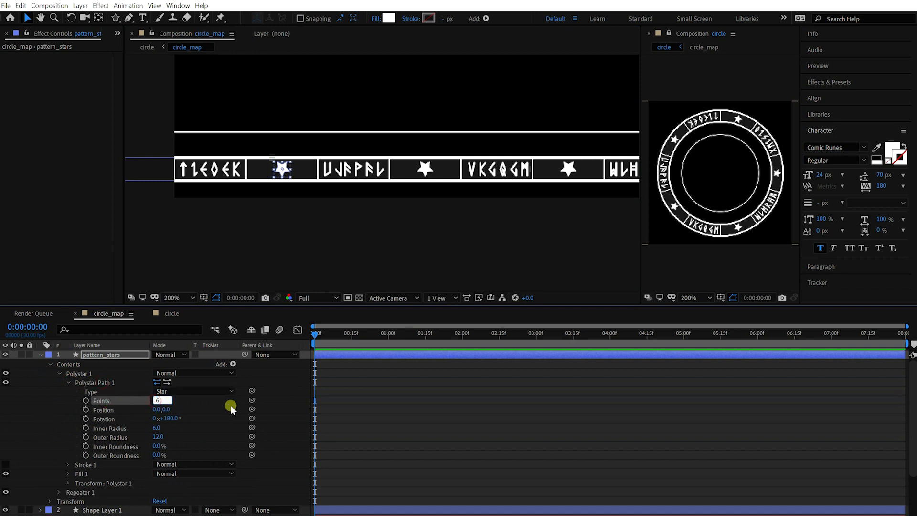
pyautogui.press('Return')
pyautogui.moveTo(157, 400); pyautogui.dragTo(158, 401)
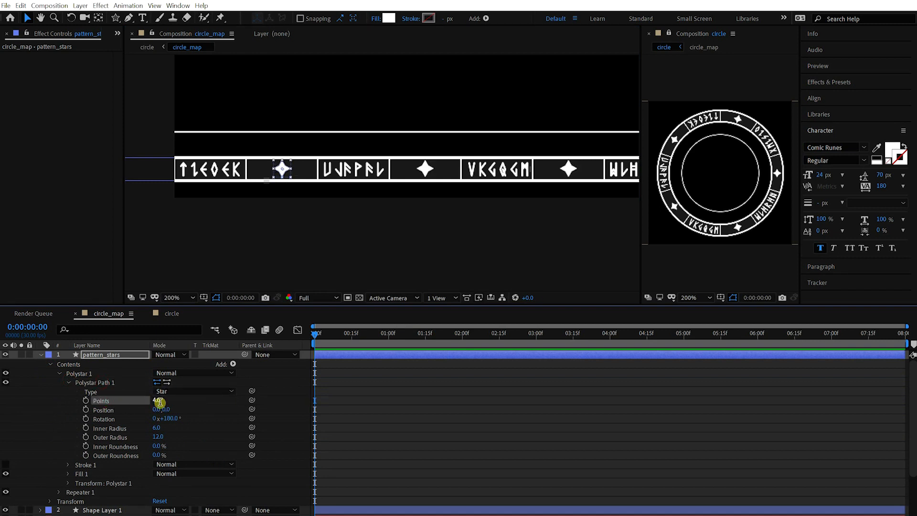
pyautogui.write('90')
pyautogui.press('Return')
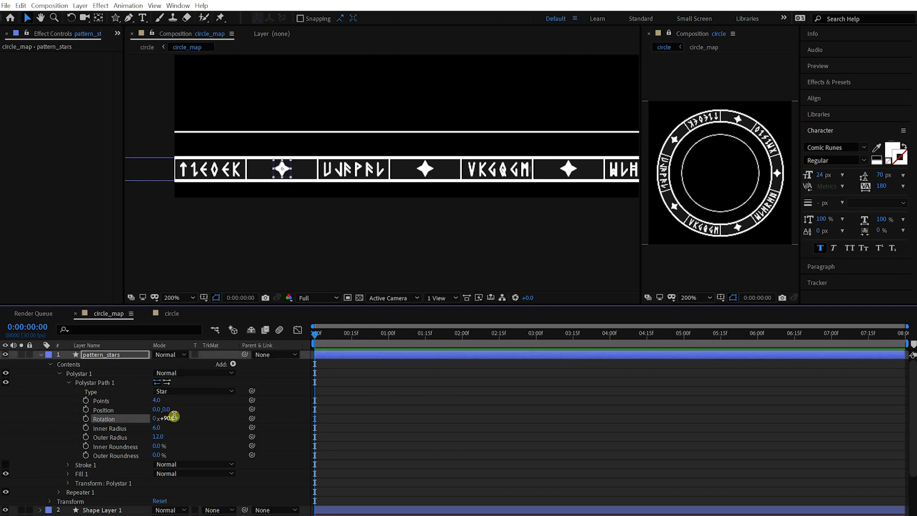
# Set the pattern_stars Polystar Path rotation to 45°.
pyautogui.click(174, 417)
pyautogui.write('45')
pyautogui.press('Return')
pyautogui.click(411, 436)
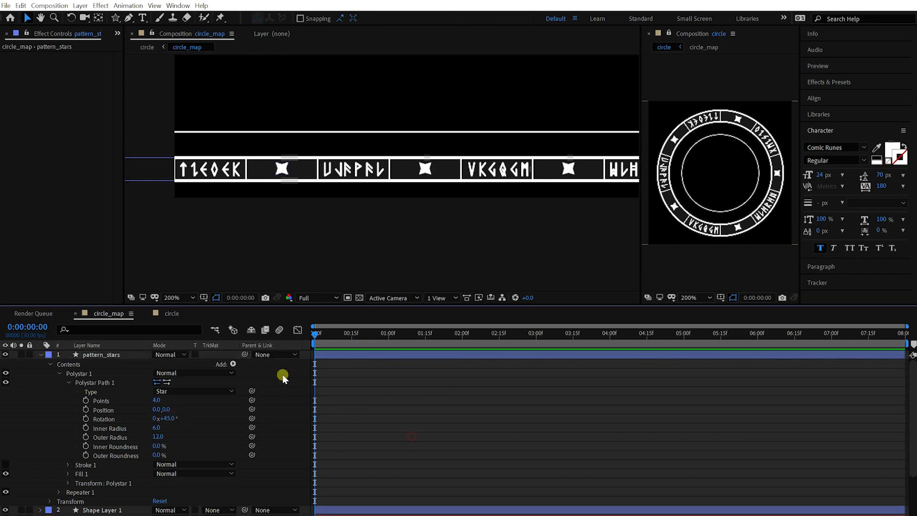
# Reduce the pattern_stars Polystar inner radius to 4 and collapse the layer's properties.
pyautogui.write('5')
pyautogui.press('Return')
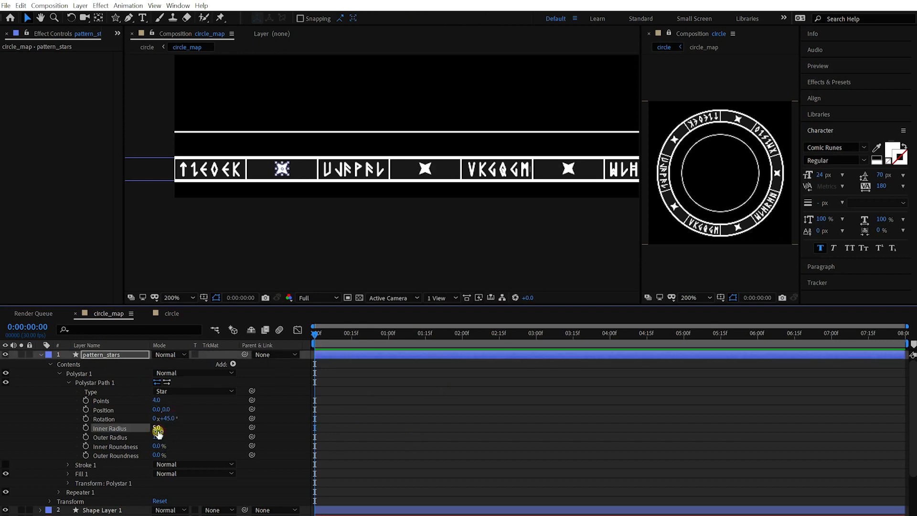
pyautogui.click(157, 429)
pyautogui.click(452, 433)
pyautogui.click(116, 355)
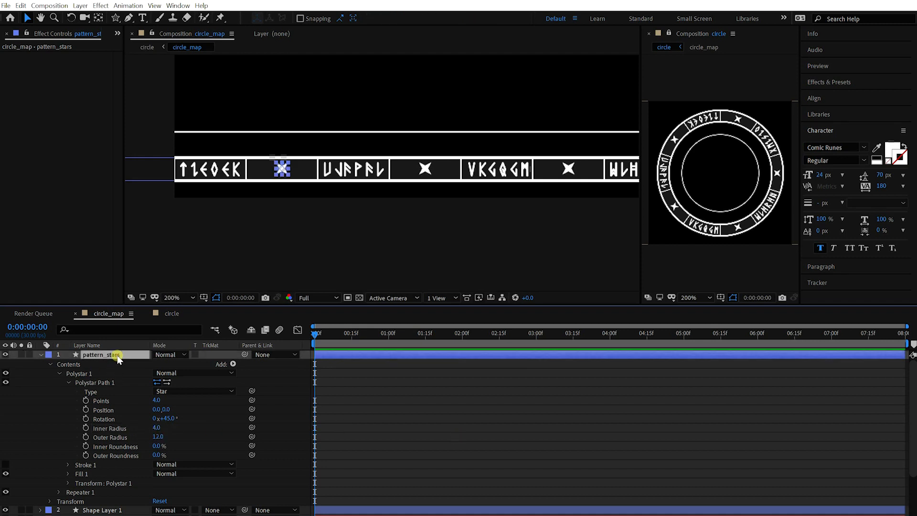
pyautogui.click(414, 394)
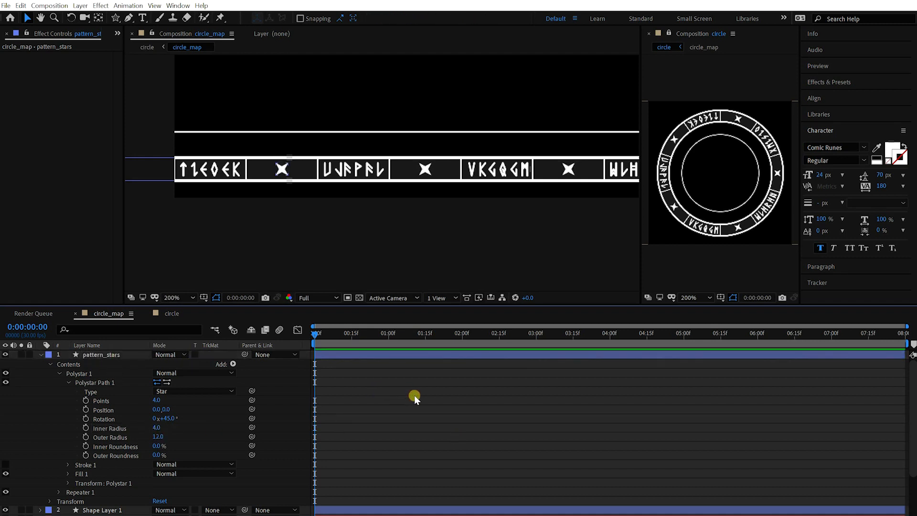
pyautogui.press('u')
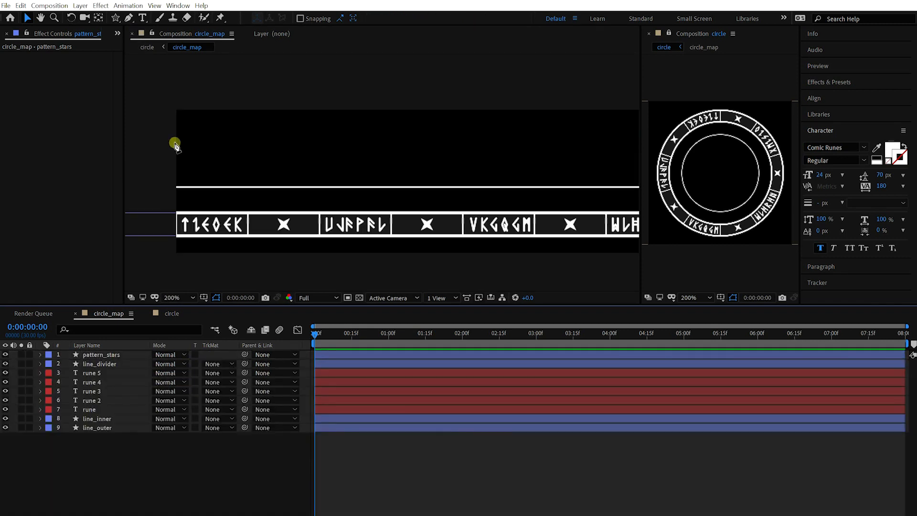
# Draw a short horizontal line with the Pen tool above the first star cell, spanning from divider to divider.
pyautogui.press('g')
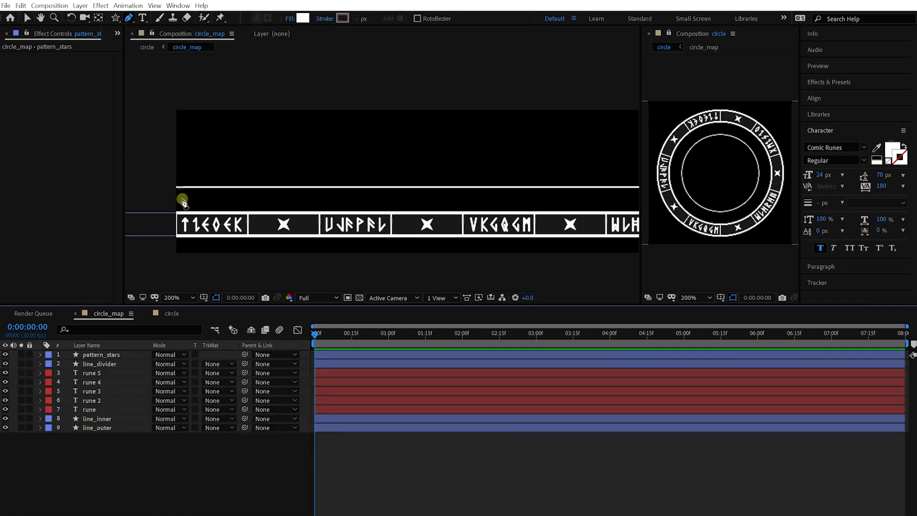
pyautogui.click(247, 201)
pyautogui.click(319, 199)
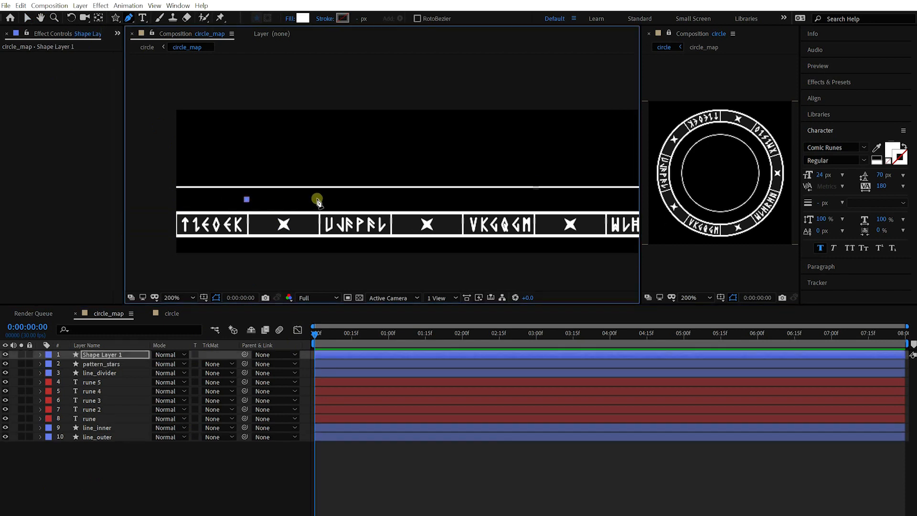
# Turn off the new line's fill and give it a white stroke.
pyautogui.click(288, 19)
pyautogui.click(547, 268)
pyautogui.click(577, 328)
pyautogui.click(342, 18)
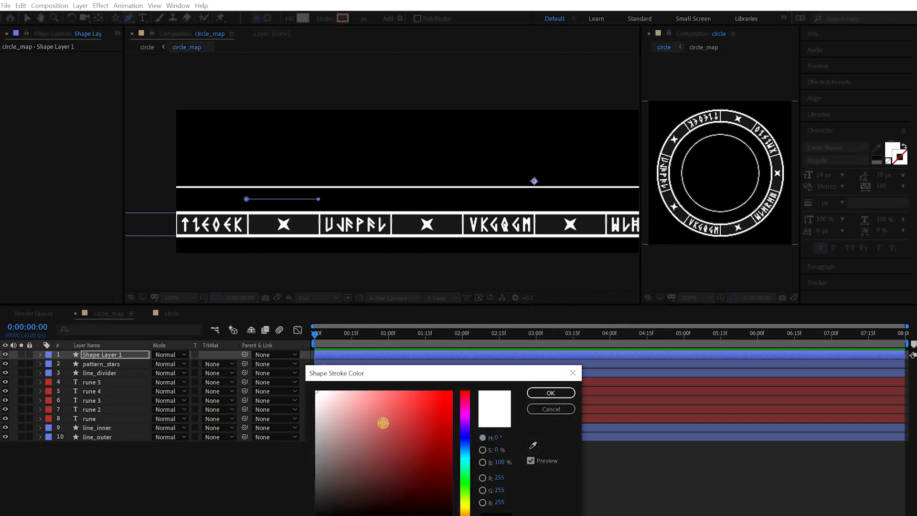
pyautogui.click(560, 393)
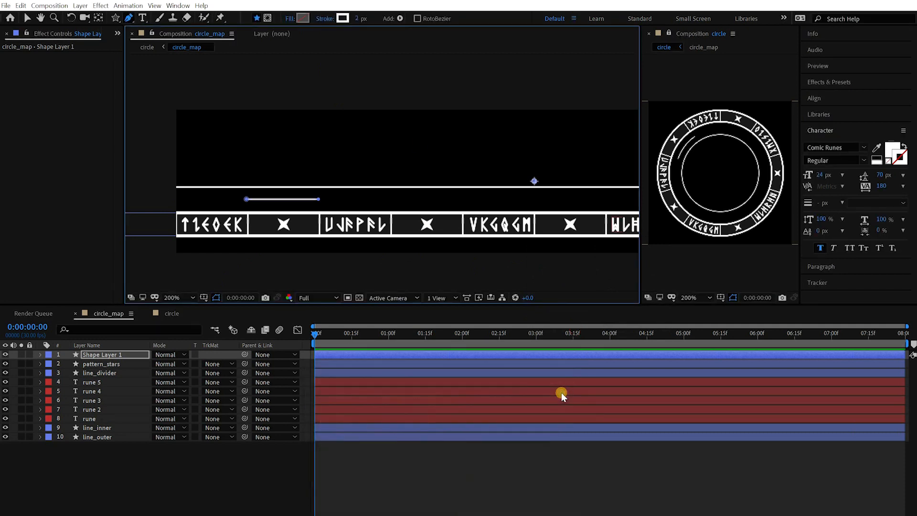
pyautogui.press('v')
pyautogui.click(454, 483)
# Move the short line's path down toward the rune band and align its ends with the first star cell's dividers.
pyautogui.scroll(1, 307, 195)
pyautogui.moveTo(231, 234); pyautogui.dragTo(446, 227)
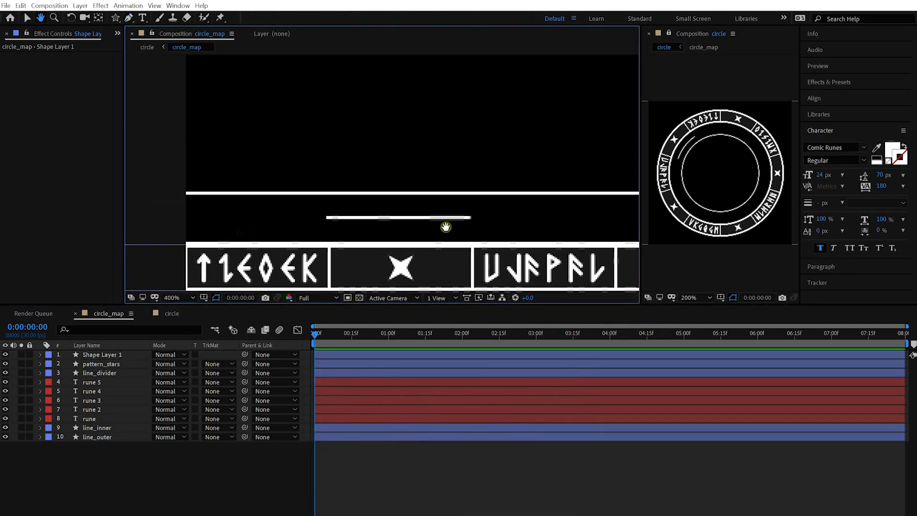
pyautogui.click(109, 356)
pyautogui.press('g')
pyautogui.click(326, 217)
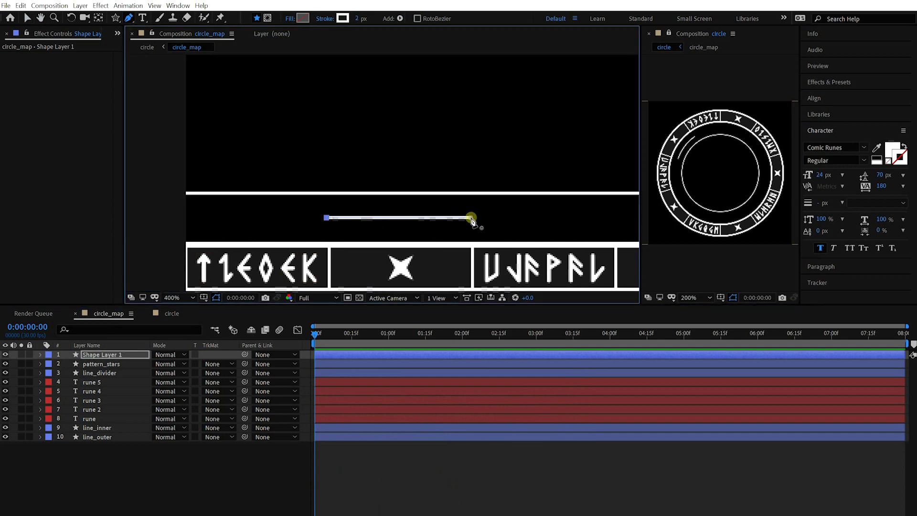
pyautogui.press('v')
pyautogui.moveTo(471, 218); pyautogui.dragTo(471, 228)
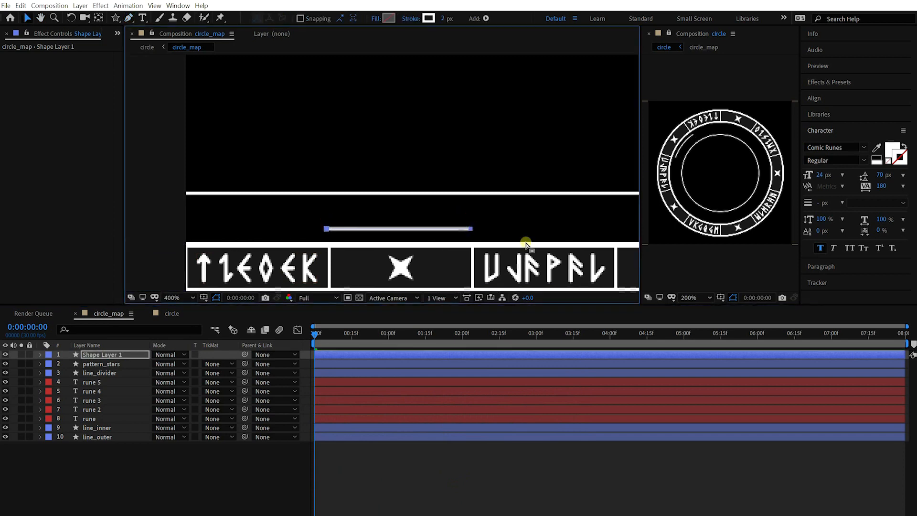
pyautogui.press('Right')
pyautogui.press('Right')
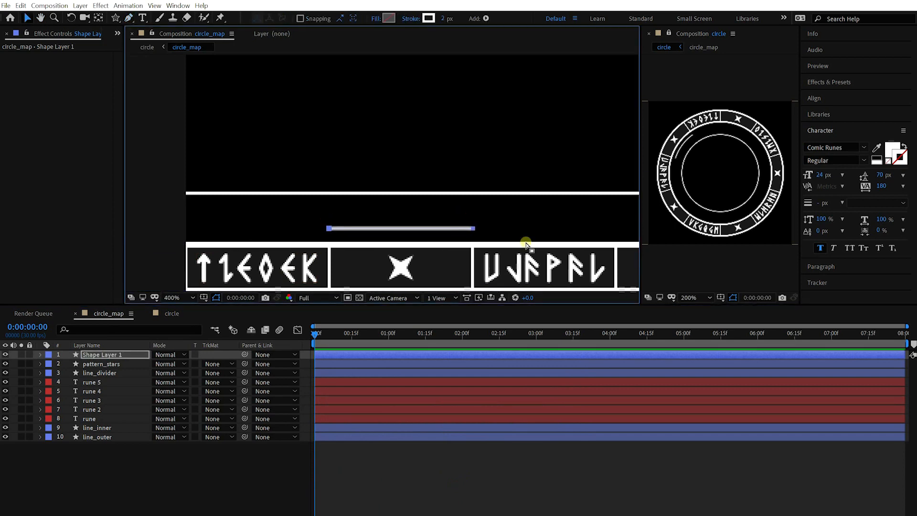
pyautogui.press('Down')
pyautogui.press('Up')
pyautogui.press('Down')
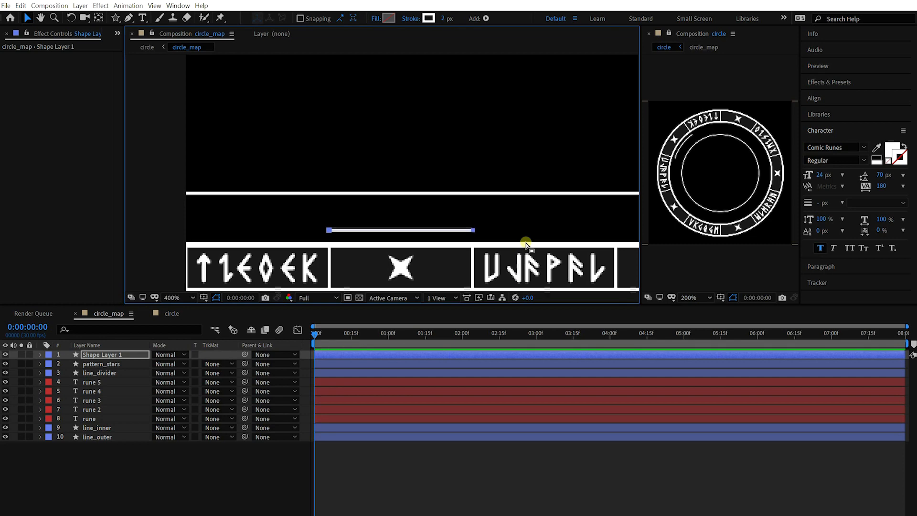
pyautogui.click(145, 452)
# Set the short line's stroke width to 3 px.
pyautogui.click(124, 356)
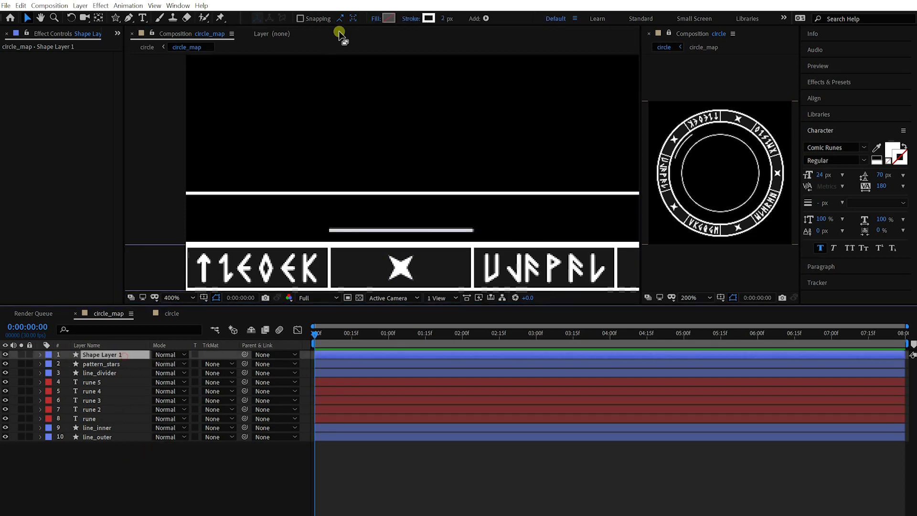
pyautogui.moveTo(442, 18); pyautogui.dragTo(448, 18)
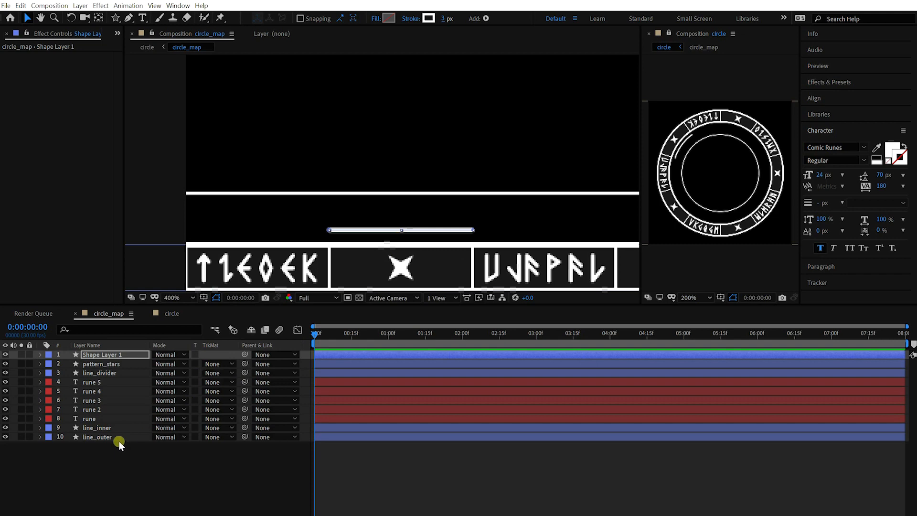
pyautogui.press('g')
pyautogui.press('v')
# Nudge the short line slightly upward, keeping it between the inner line and the rune band.
pyautogui.click(456, 235)
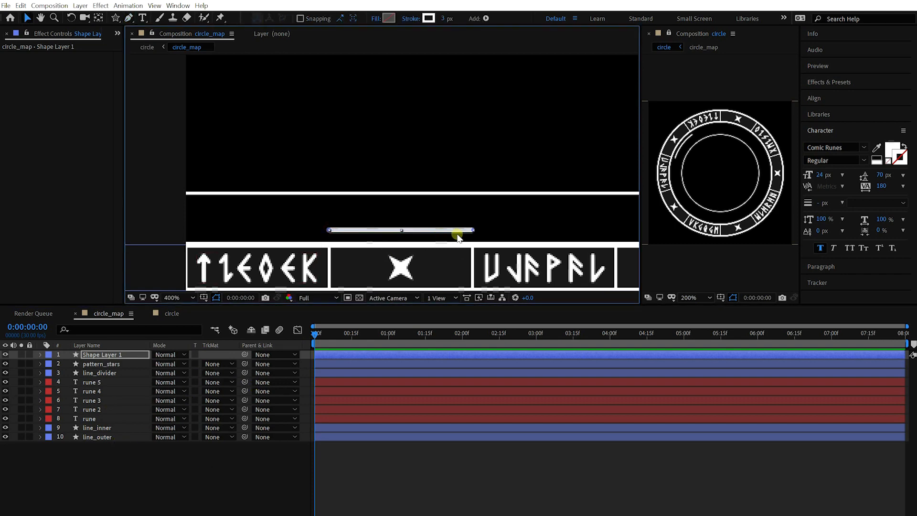
pyautogui.press('Up')
pyautogui.press('Up')
pyautogui.press('Up')
pyautogui.press('Up')
pyautogui.press('Up')
pyautogui.press('Up')
pyautogui.press('Up')
pyautogui.press('Up')
pyautogui.press('Down')
pyautogui.press('Down')
pyautogui.click(138, 462)
# Expand Shape Layer 1 and add a Polystar path inside its Shape 1 group.
pyautogui.click(41, 354)
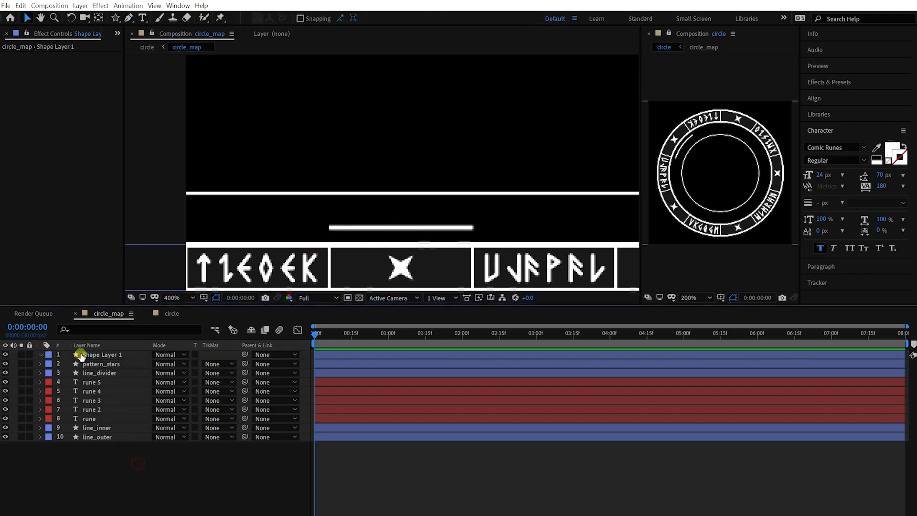
pyautogui.click(81, 356)
pyautogui.click(60, 373)
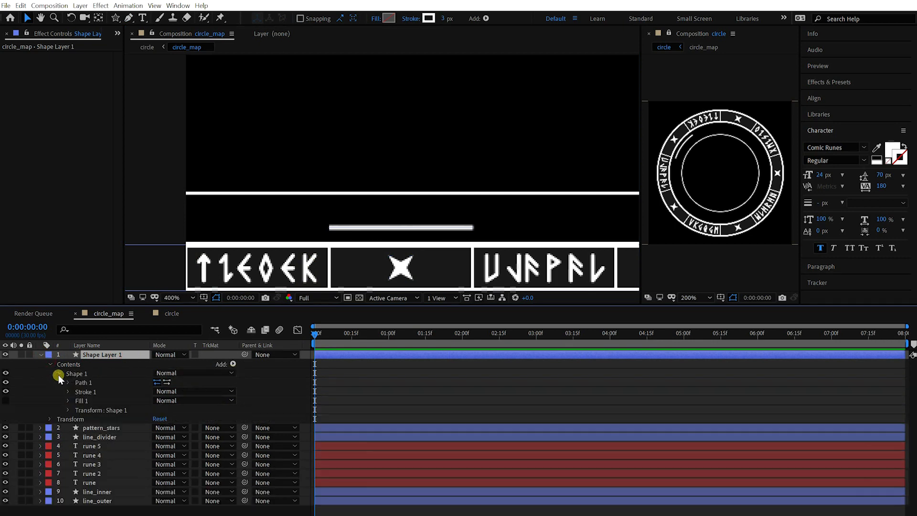
pyautogui.click(185, 376)
pyautogui.click(110, 380)
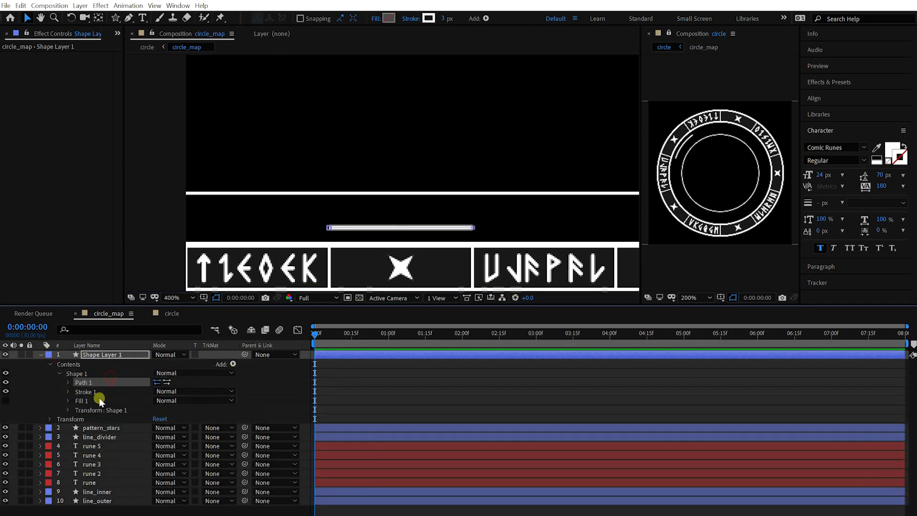
pyautogui.click(231, 366)
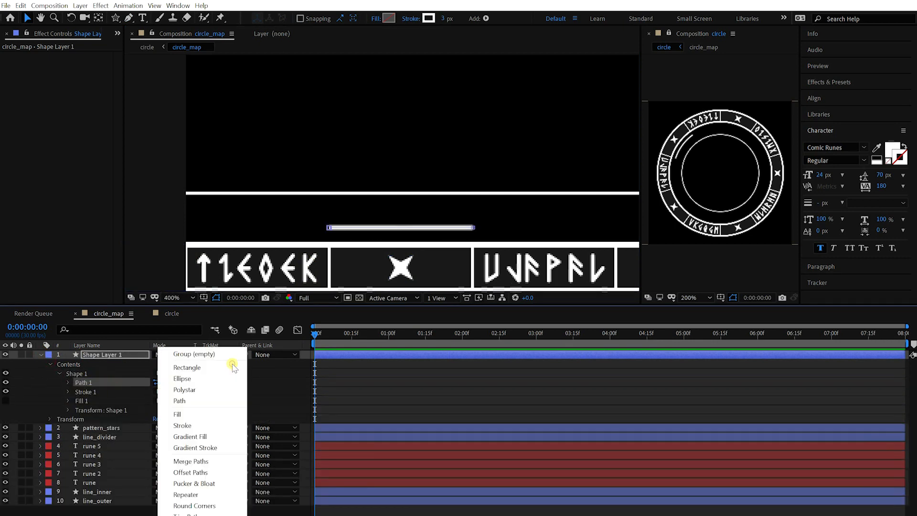
pyautogui.click(185, 389)
# Set the new Polystar Path to 3 points.
pyautogui.click(68, 392)
pyautogui.scroll(-2, 449, 230)
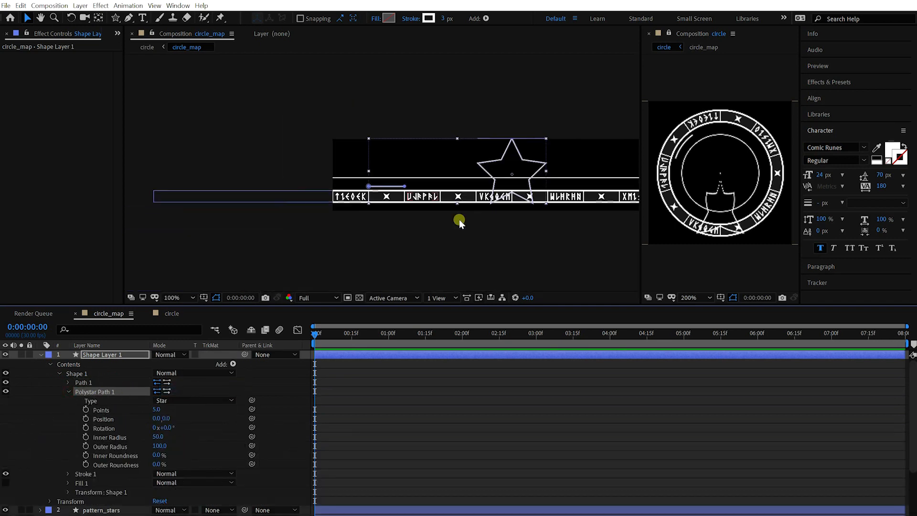
pyautogui.scroll(1, 473, 220)
pyautogui.moveTo(458, 207); pyautogui.dragTo(338, 217)
pyautogui.click(159, 400)
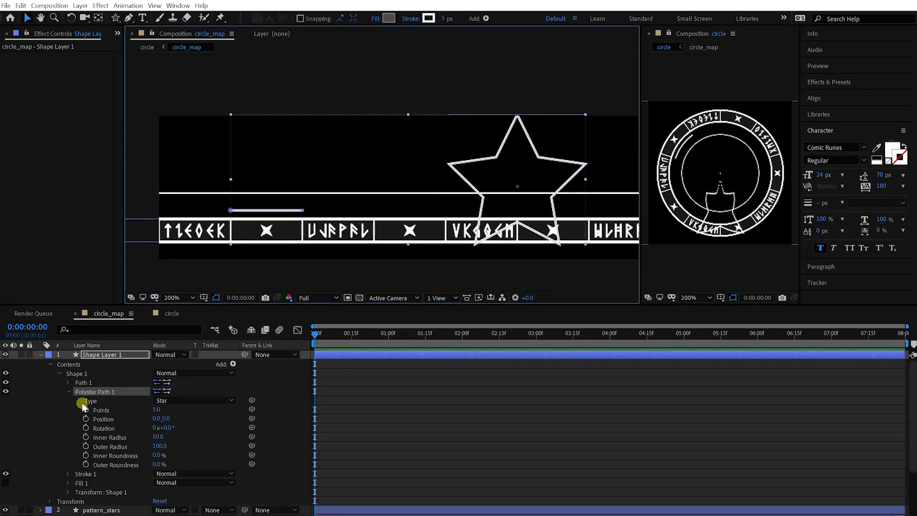
pyautogui.click(153, 409)
pyautogui.write('3')
pyautogui.press('Return')
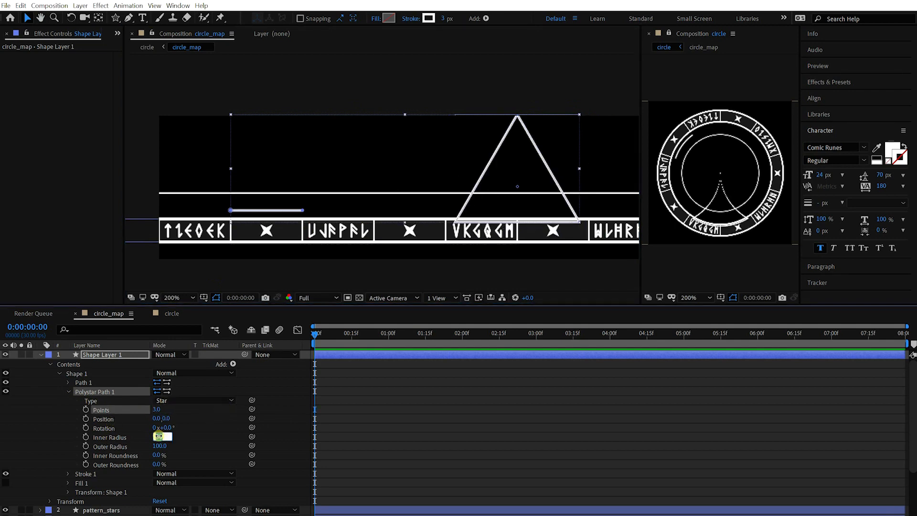
# Set the triangle's outer radius to 4 and its inner radius to 2.
pyautogui.press('Tab')
pyautogui.write('4')
pyautogui.press('Return')
pyautogui.click(159, 436)
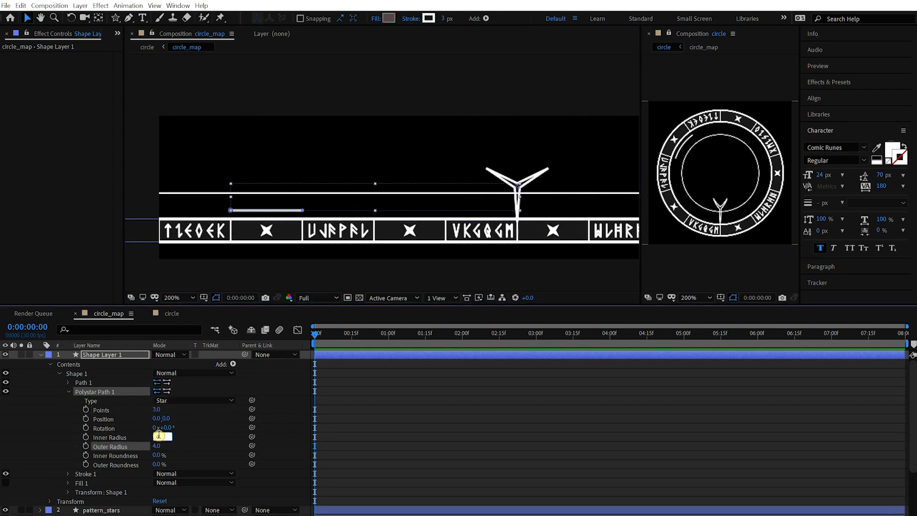
pyautogui.write('4')
pyautogui.press('Return')
pyautogui.click(540, 443)
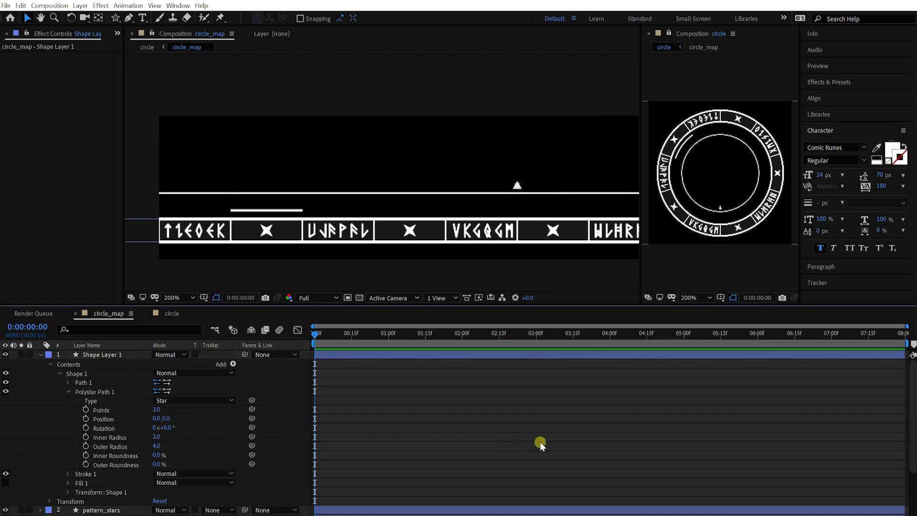
# Position the small triangle at -396, 32 so it sits on the short line's left end.
pyautogui.scroll(1, 503, 181)
pyautogui.moveTo(360, 243); pyautogui.dragTo(521, 231)
pyautogui.scroll(-1, 520, 231)
pyautogui.moveTo(629, 183); pyautogui.dragTo(519, 199)
pyautogui.moveTo(158, 423); pyautogui.dragTo(78, 420)
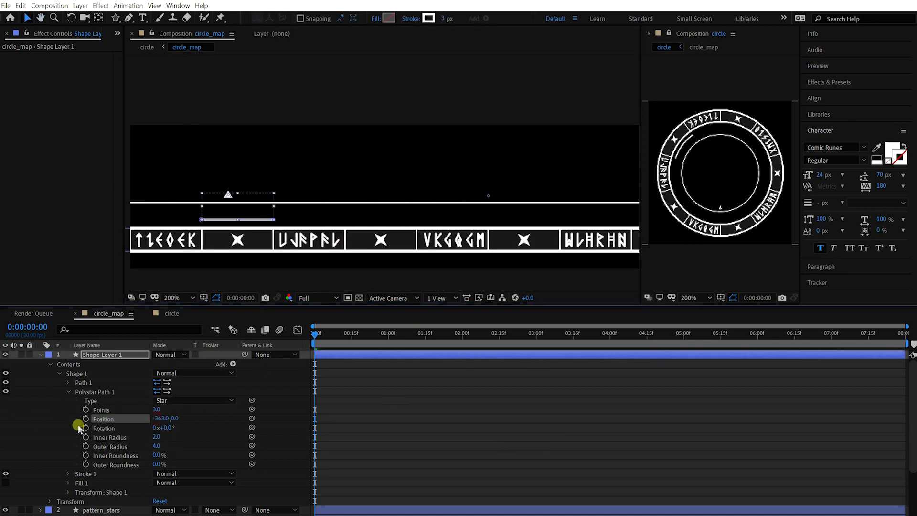
pyautogui.scroll(2, 133, 195)
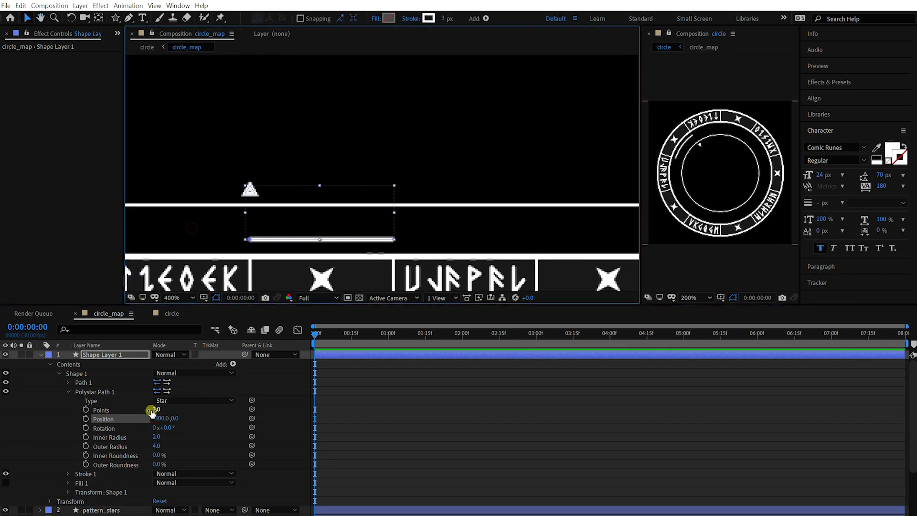
pyautogui.moveTo(177, 417)
pyautogui.mouseDown()
pyautogui.moveTo(195, 416)
pyautogui.moveTo(159, 417)
pyautogui.mouseUp()
pyautogui.click(363, 446)
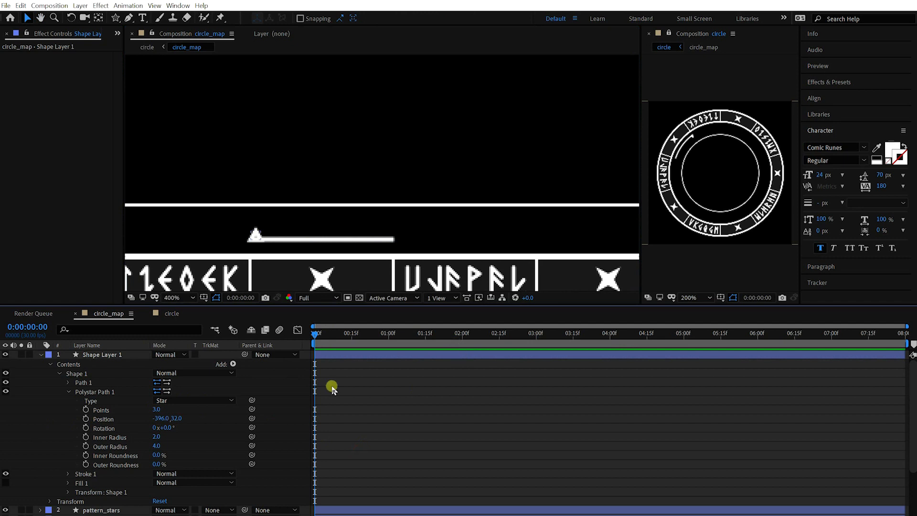
# Enlarge the triangle to an outer radius of 6 and an inner radius of 3.
pyautogui.moveTo(157, 447); pyautogui.dragTo(159, 439)
pyautogui.click(156, 446)
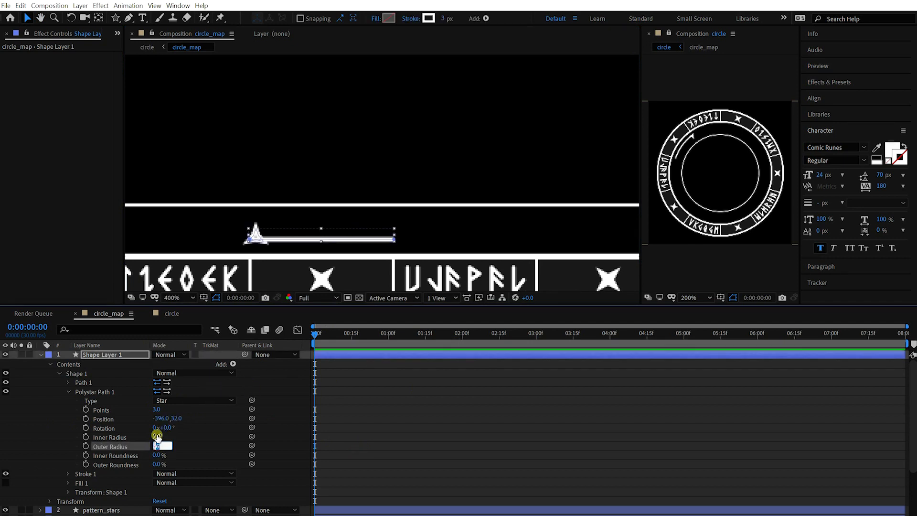
pyautogui.write('3')
pyautogui.press('Return')
pyautogui.click(468, 431)
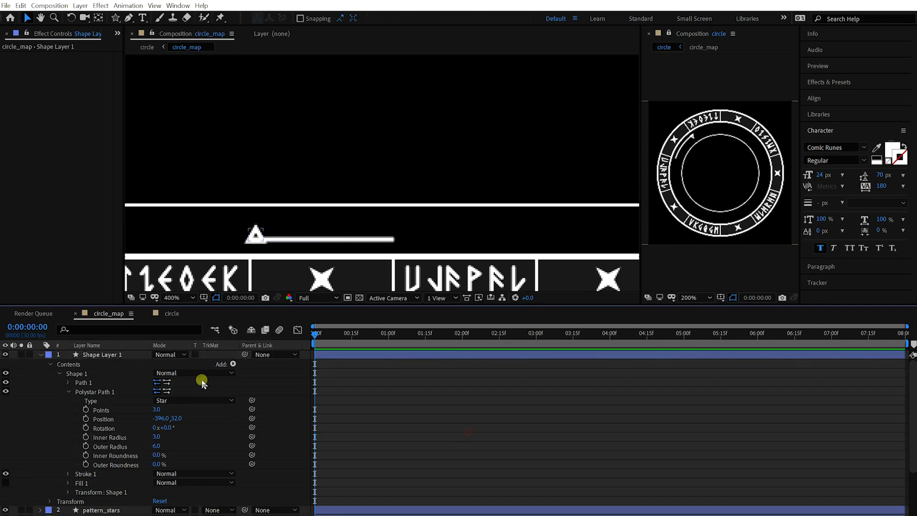
# Adjust the triangle's position to -393, 30 so it lines up with the short line's left end.
pyautogui.click(177, 419)
pyautogui.press('Down')
pyautogui.press('Down')
pyautogui.press('Up')
pyautogui.hotkey('shift', 'Tab')
pyautogui.press('Up')
pyautogui.press('Up')
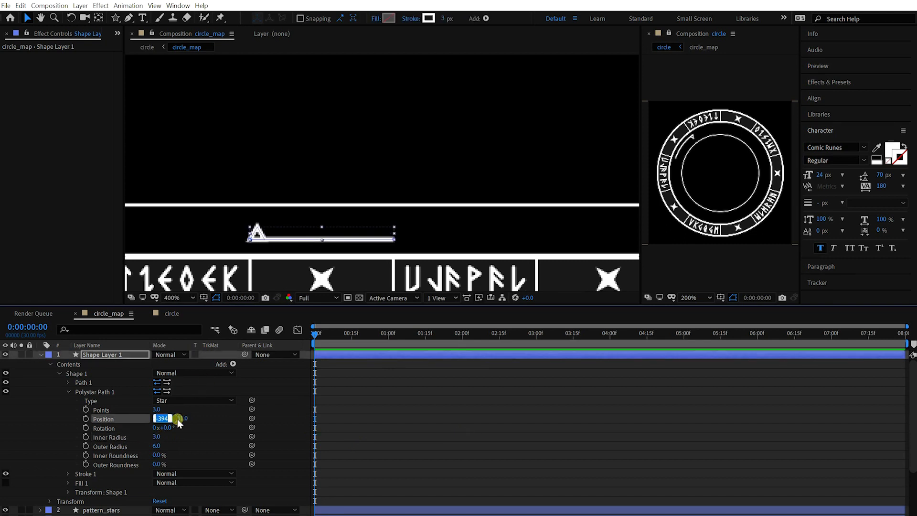
pyautogui.press('Tab')
pyautogui.press('Down')
pyautogui.click(463, 426)
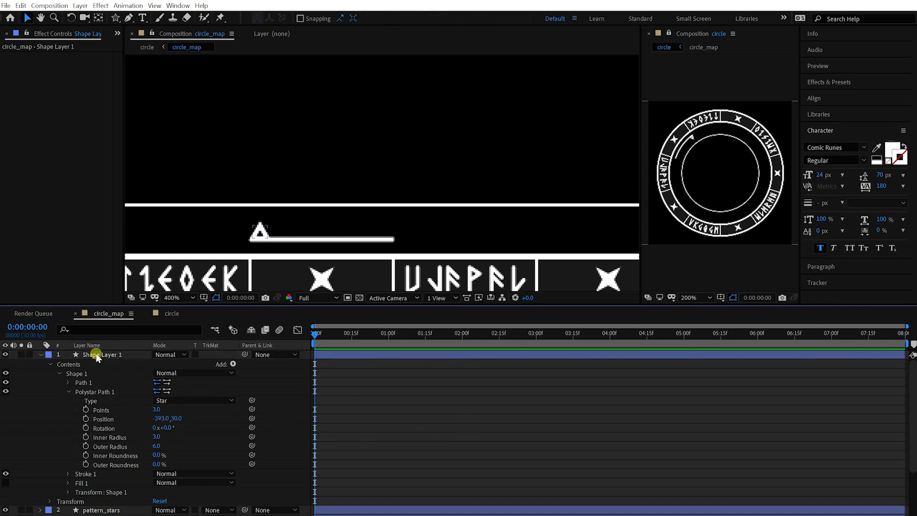
# Turn on a solid white fill for Shape Layer 1 and duplicate its triangle Polystar Path.
pyautogui.click(96, 355)
pyautogui.click(451, 436)
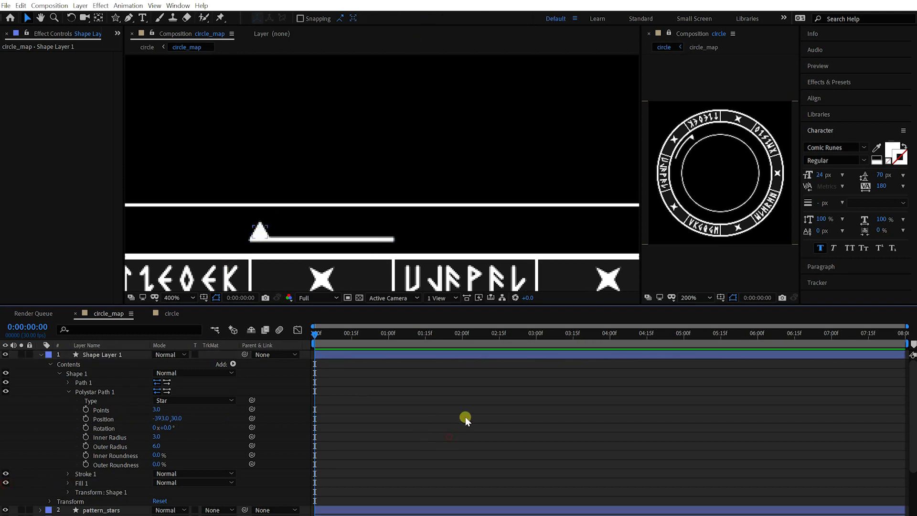
pyautogui.click(77, 392)
pyautogui.click(68, 391)
pyautogui.hotkey('ctrl', 'd')
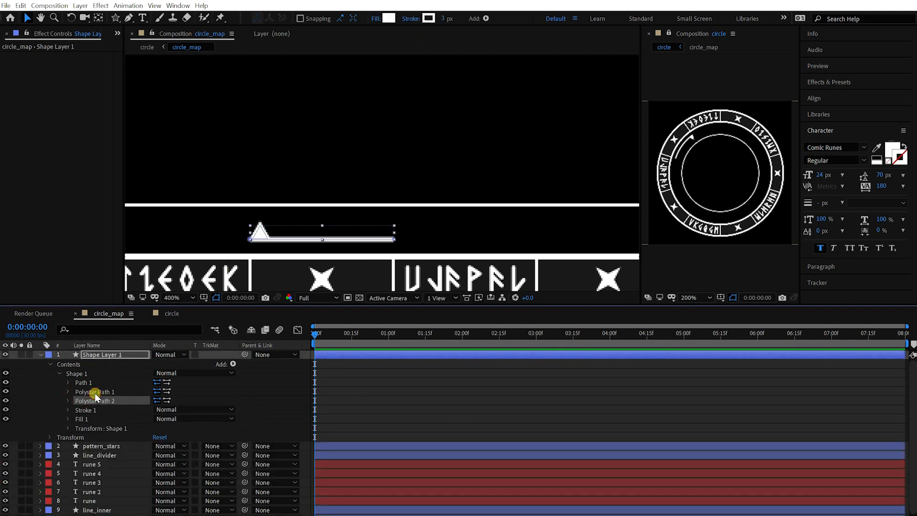
# Set the duplicated triangle's position to -306, 30 so it sits on the short line's other end.
pyautogui.click(68, 400)
pyautogui.moveTo(160, 428); pyautogui.dragTo(206, 429)
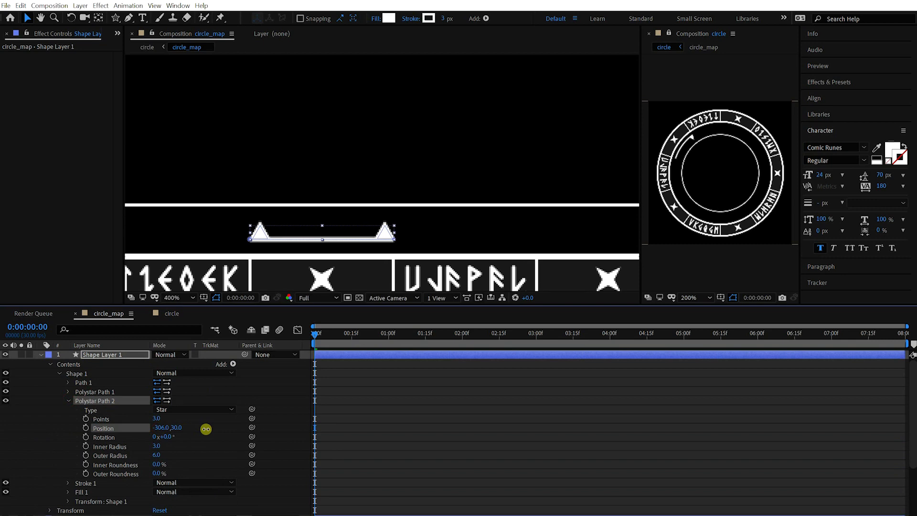
pyautogui.click(507, 442)
# Add a Repeater to Shape Layer 1 and show its settings.
pyautogui.click(233, 363)
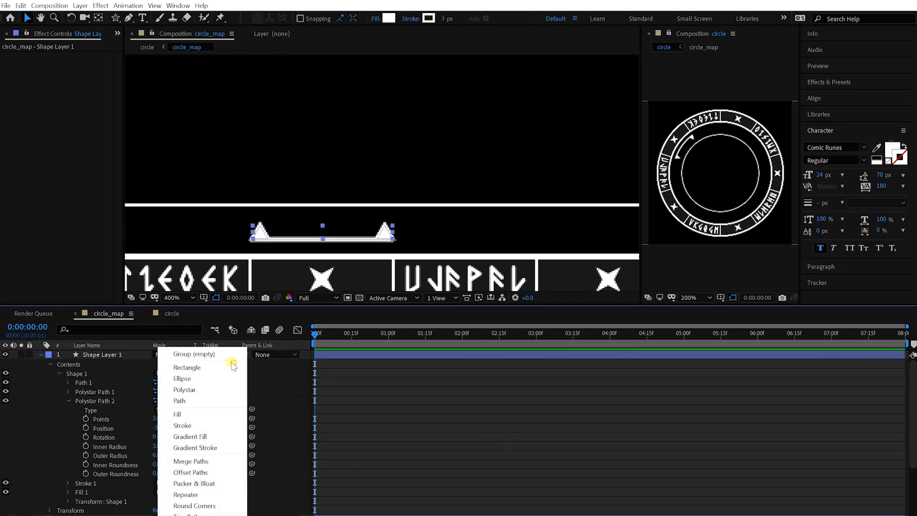
pyautogui.click(199, 493)
pyautogui.click(59, 509)
pyautogui.scroll(-2, 532, 170)
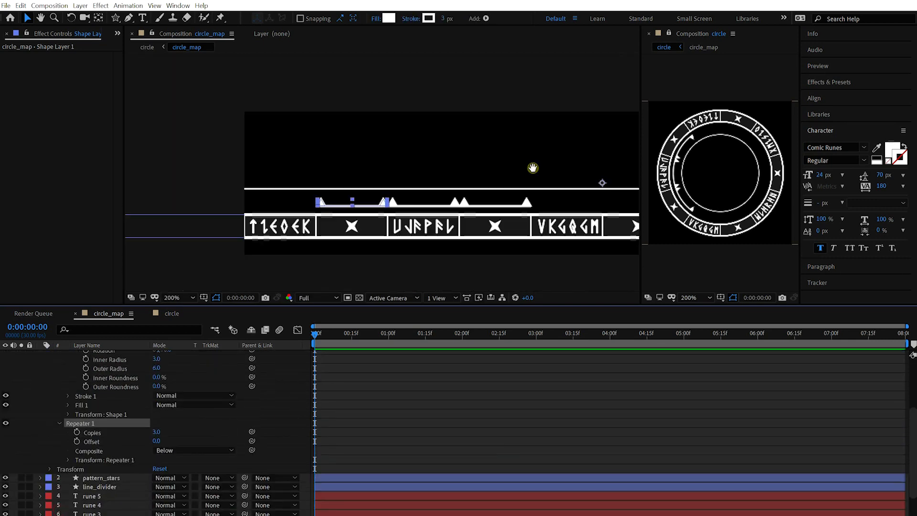
# Set the triangle-tipped line's Repeater to 5 copies with a horizontal position offset of 200.
pyautogui.click(67, 460)
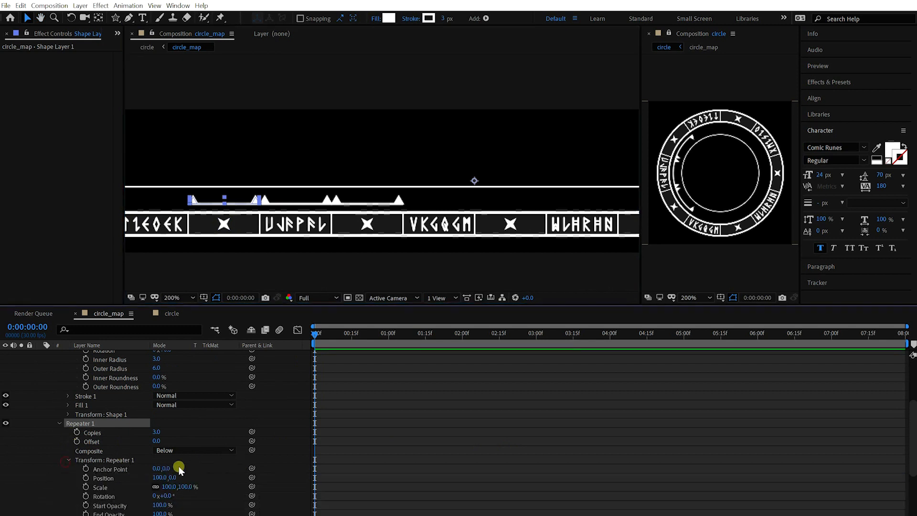
pyautogui.scroll(-2, 174, 463)
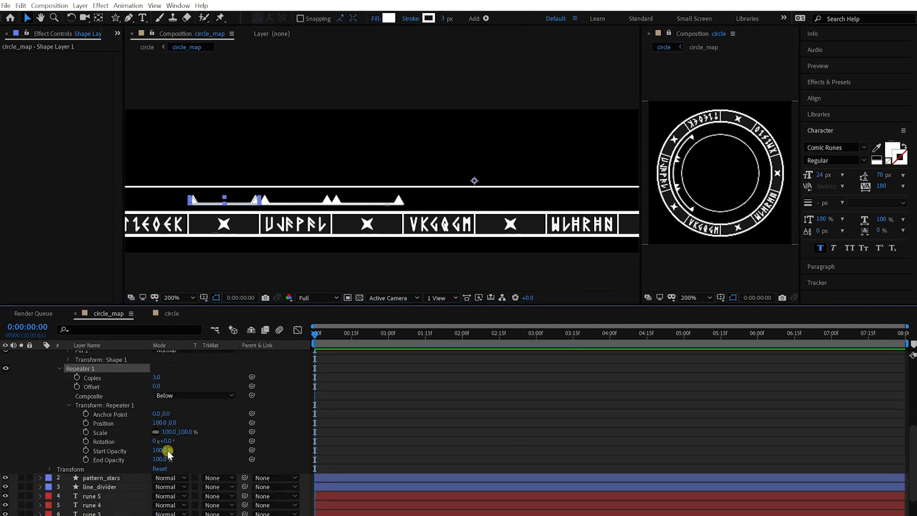
pyautogui.click(157, 422)
pyautogui.write('200')
pyautogui.press('Return')
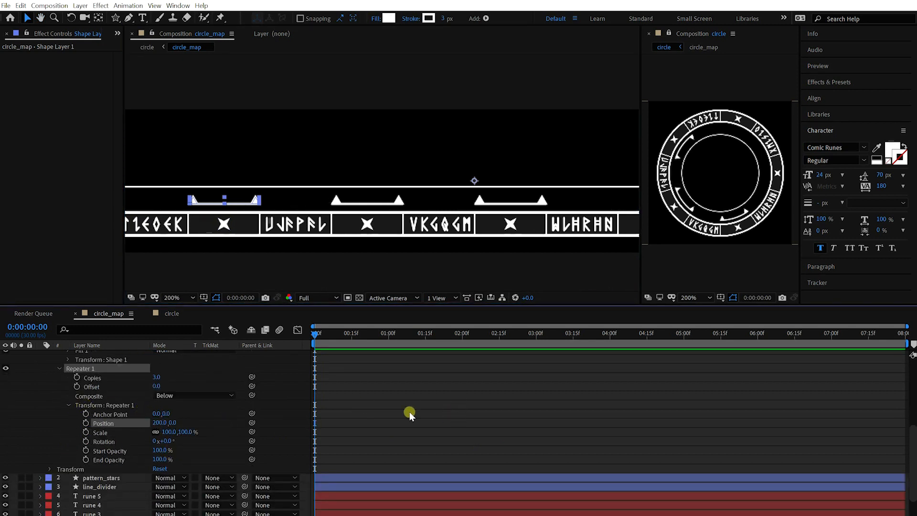
pyautogui.write('5')
pyautogui.press('Return')
pyautogui.click(454, 392)
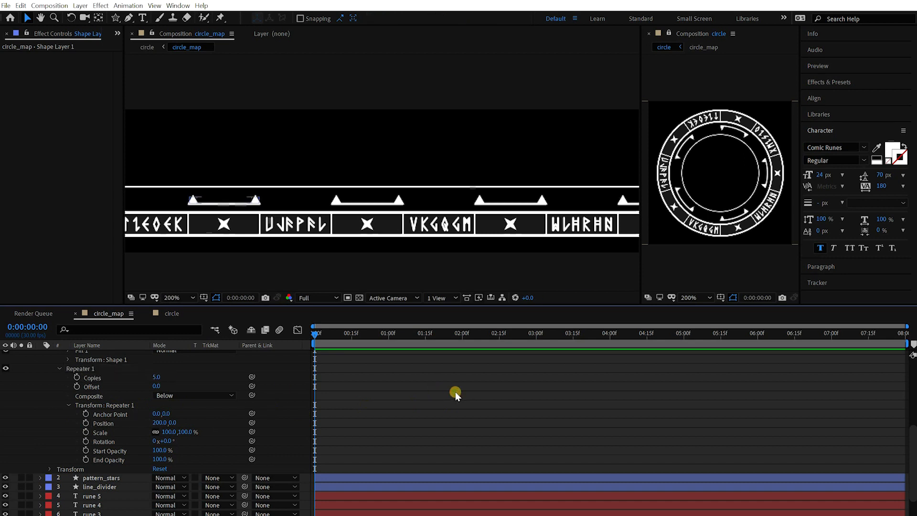
pyautogui.press('u')
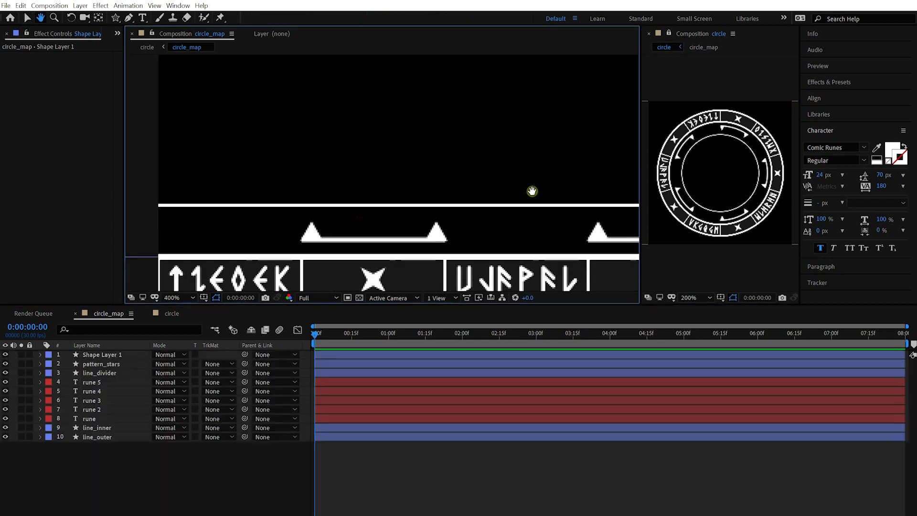
# Create a new default star shape layer in circle_map and show its Polystar settings.
pyautogui.doubleClick(115, 19)
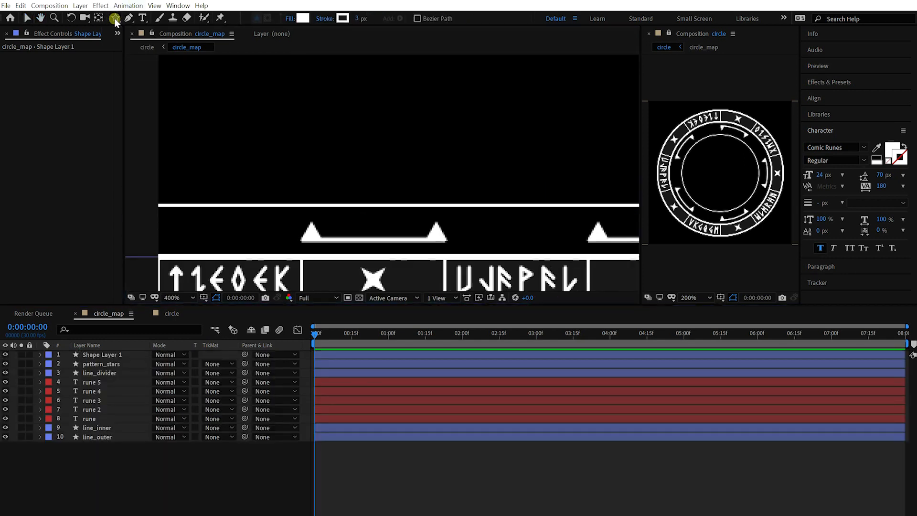
pyautogui.press('v')
pyautogui.click(59, 373)
pyautogui.press('v')
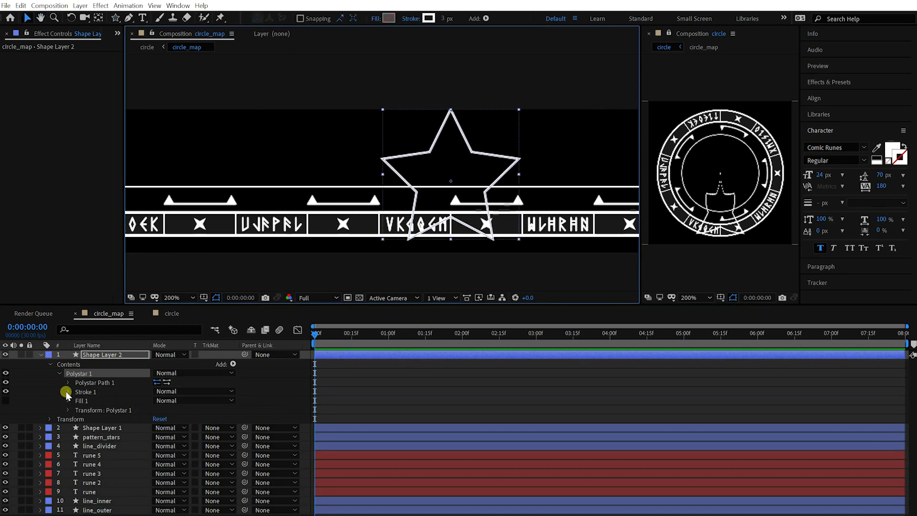
# Turn the new star into a 3-point Polygon with an outer radius of 7.
pyautogui.click(69, 382)
pyautogui.write('3')
pyautogui.press('Return')
pyautogui.click(177, 391)
pyautogui.click(184, 405)
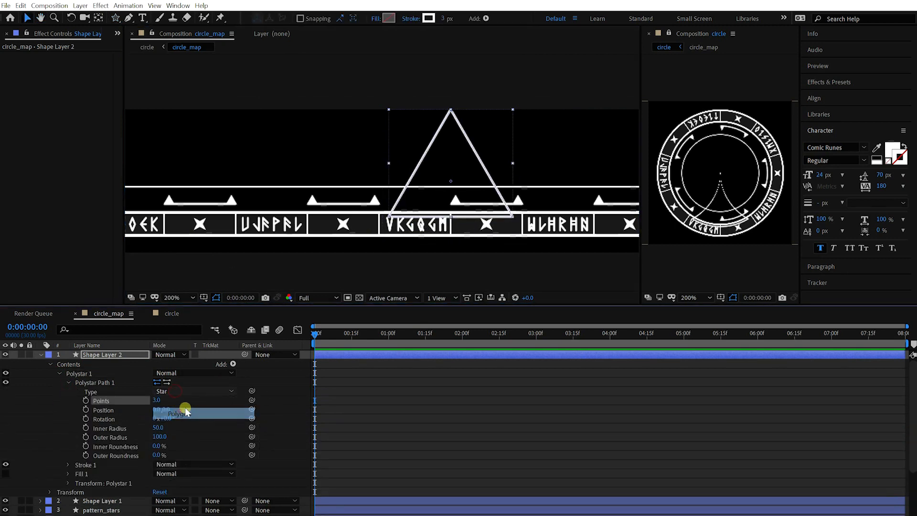
pyautogui.moveTo(157, 427); pyautogui.dragTo(117, 436)
pyautogui.click(218, 403)
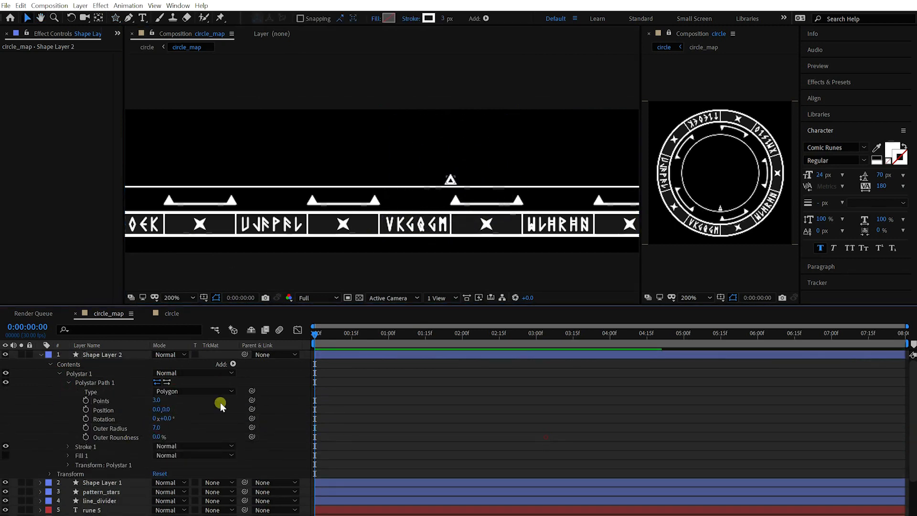
# Flatten the new triangle by scaling its Polystar group non-proportionally to about 829, 62%.
pyautogui.click(110, 354)
pyautogui.click(68, 382)
pyautogui.click(68, 409)
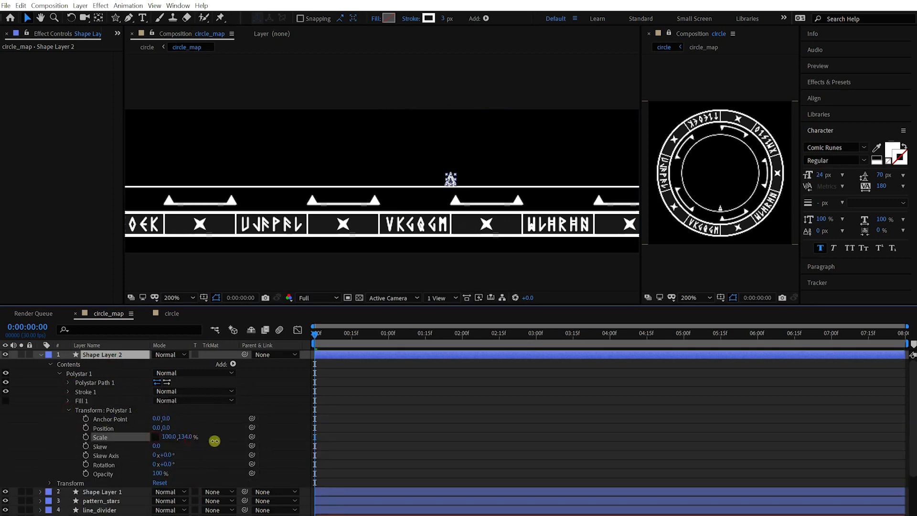
pyautogui.moveTo(171, 437); pyautogui.dragTo(139, 443)
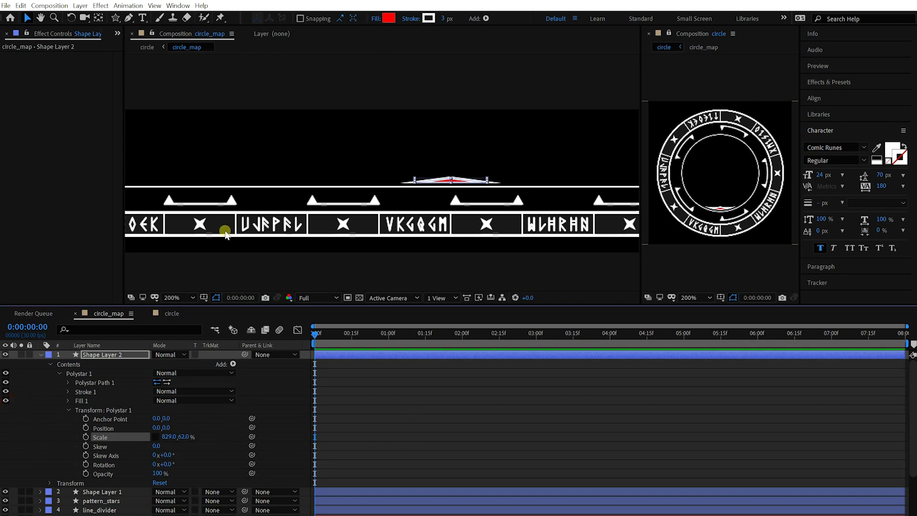
# Give the flattened triangle a solid white fill and remove its stroke.
pyautogui.click(389, 18)
pyautogui.click(329, 411)
pyautogui.click(544, 393)
pyautogui.click(411, 18)
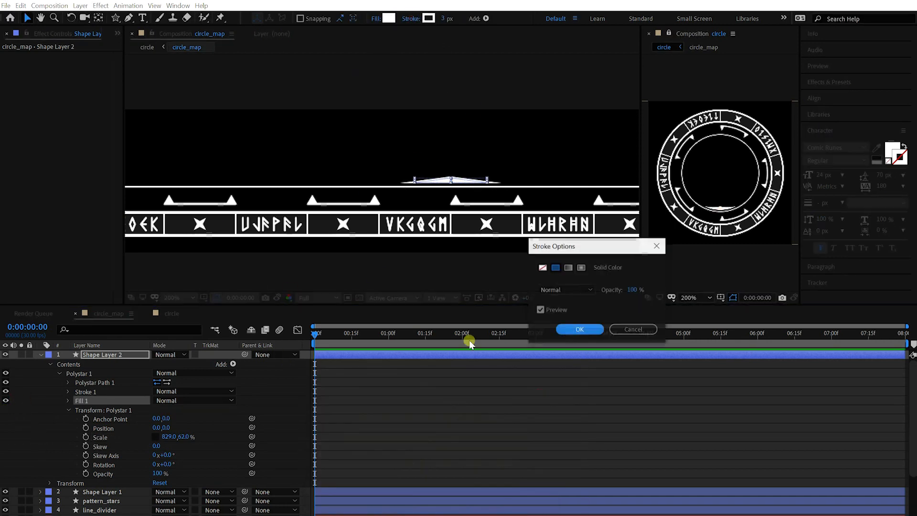
pyautogui.click(542, 267)
pyautogui.click(579, 329)
pyautogui.click(439, 434)
# Move the flattened triangle along the inner line so it sits above the first triangle-tipped line.
pyautogui.click(133, 355)
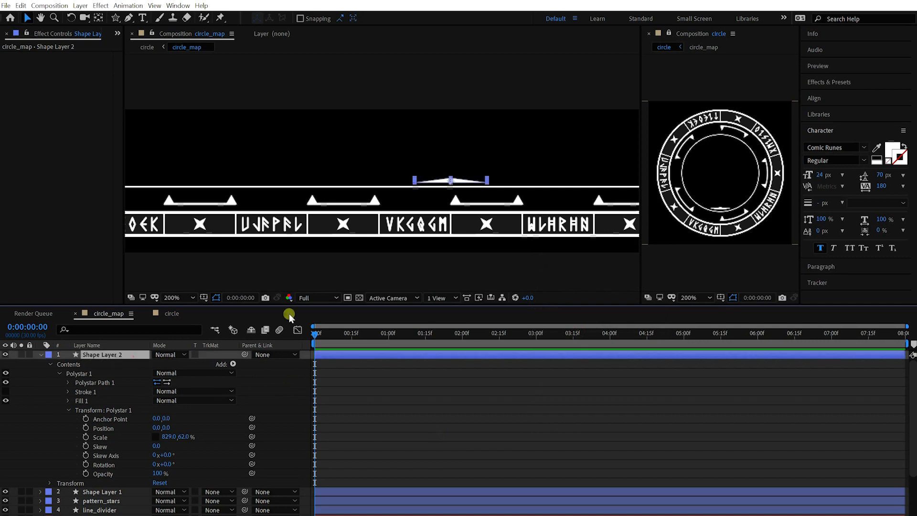
pyautogui.moveTo(453, 180); pyautogui.dragTo(396, 179)
pyautogui.scroll(1, 188, 178)
pyautogui.press('space')
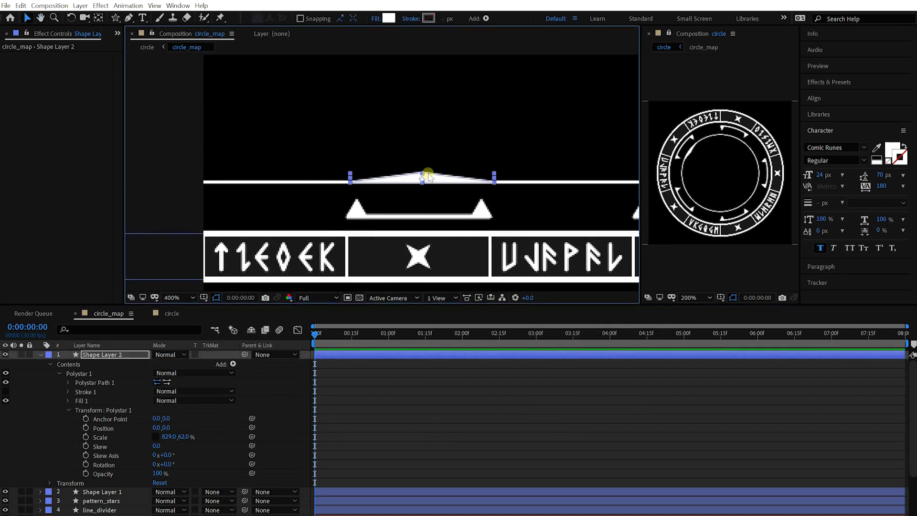
# Set the flattened triangle's group scale to 800, 60%.
pyautogui.click(168, 436)
pyautogui.write('800')
pyautogui.press('Tab')
pyautogui.press('Return')
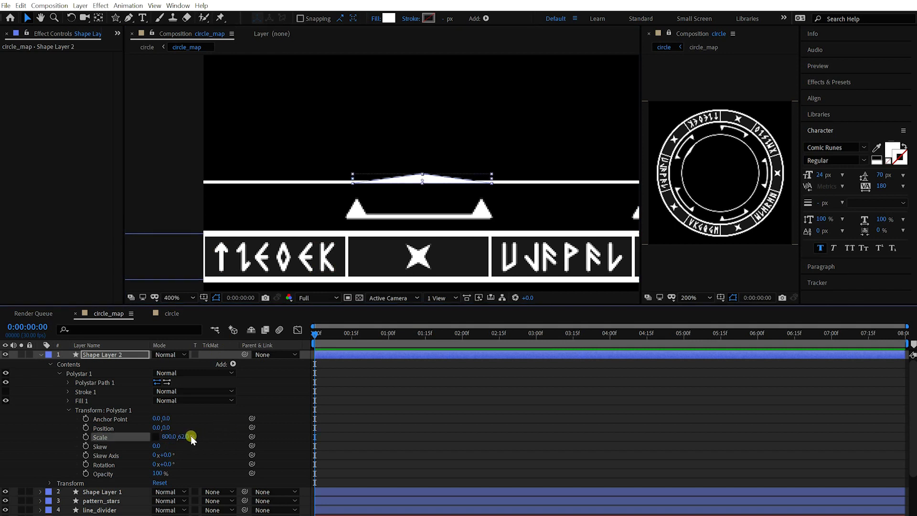
pyautogui.click(208, 461)
# Rotate the flattened triangle's group 180° so it points down from the inner line.
pyautogui.click(169, 464)
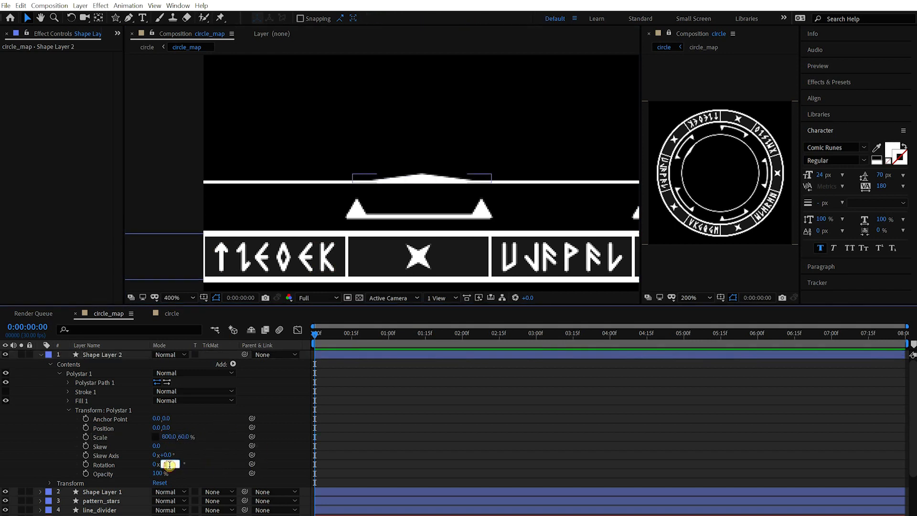
pyautogui.write('180')
pyautogui.press('Return')
pyautogui.click(383, 455)
pyautogui.click(414, 189)
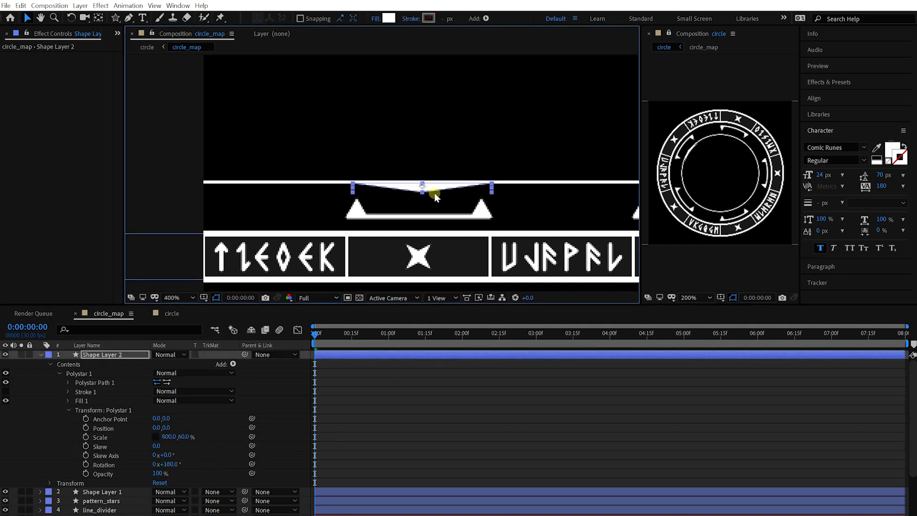
# Set the flattened triangle's group scale to 1400, 80%.
pyautogui.moveTo(170, 436); pyautogui.dragTo(169, 438)
pyautogui.click(170, 438)
pyautogui.write('1')
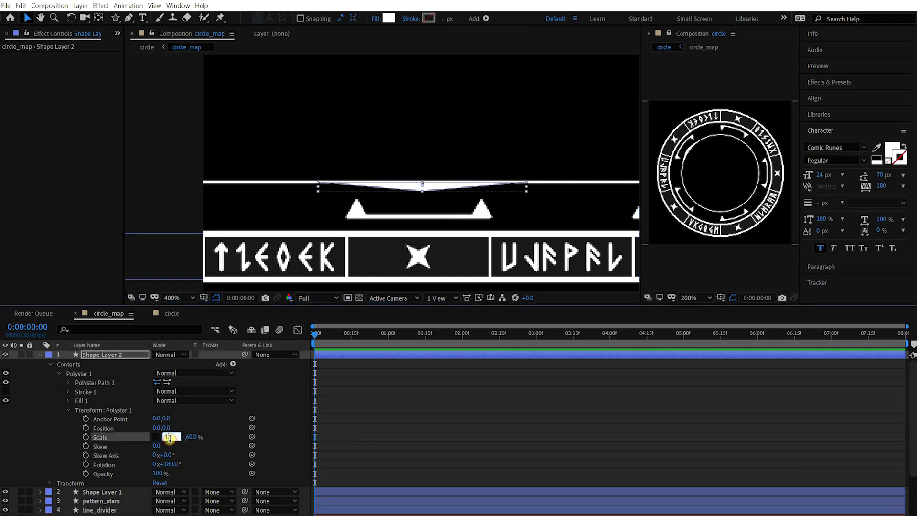
pyautogui.write('400')
pyautogui.press('Tab')
pyautogui.write('80')
pyautogui.press('Return')
# Nudge the flattened triangle slightly left to centre it over the first triangle-tipped line.
pyautogui.click(476, 441)
pyautogui.click(420, 190)
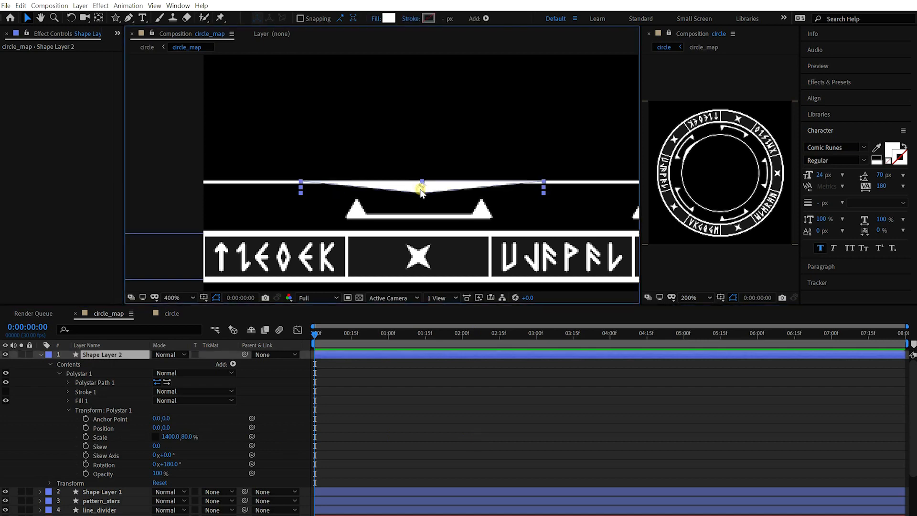
pyautogui.press('Left')
pyautogui.press('Left')
# Add a Repeater to the flattened triangle on Shape Layer 2.
pyautogui.click(233, 364)
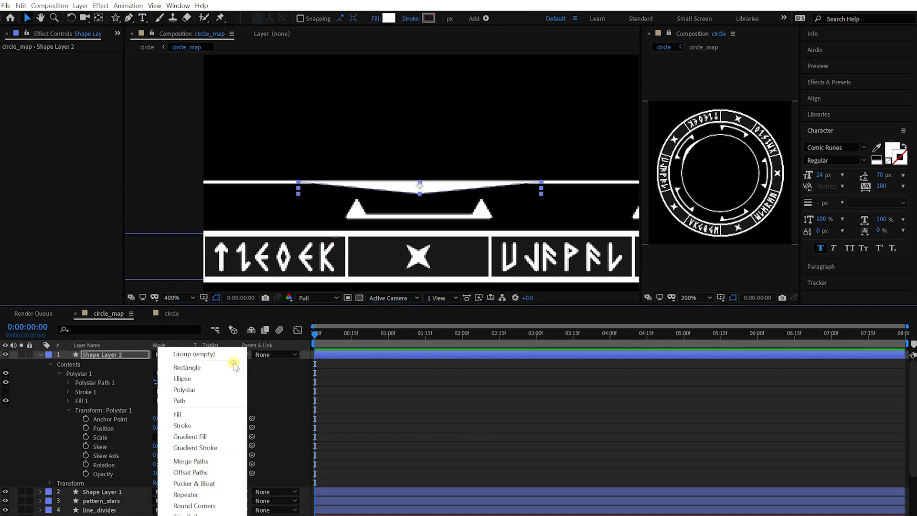
pyautogui.click(183, 492)
pyautogui.click(50, 363)
pyautogui.click(50, 364)
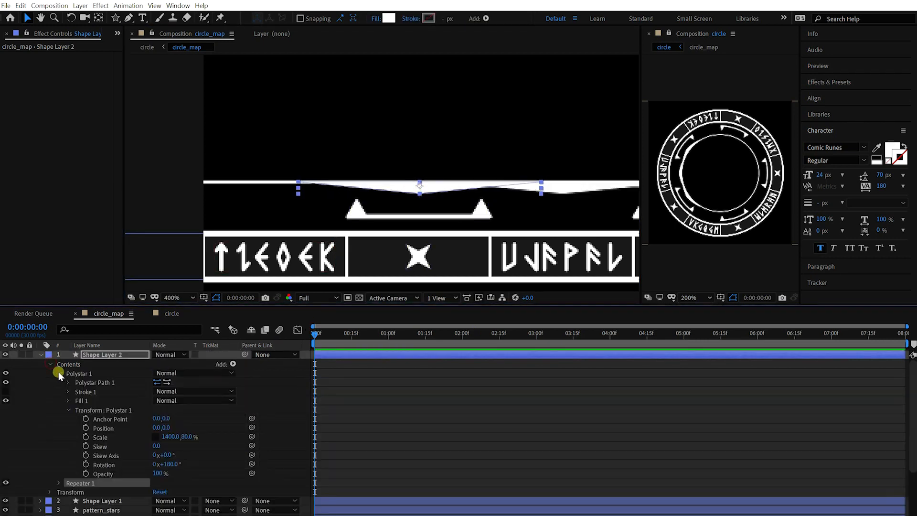
# Set the flattened triangle's Repeater to 5 copies with a horizontal position offset of 200.
pyautogui.click(59, 373)
pyautogui.click(59, 382)
pyautogui.click(70, 420)
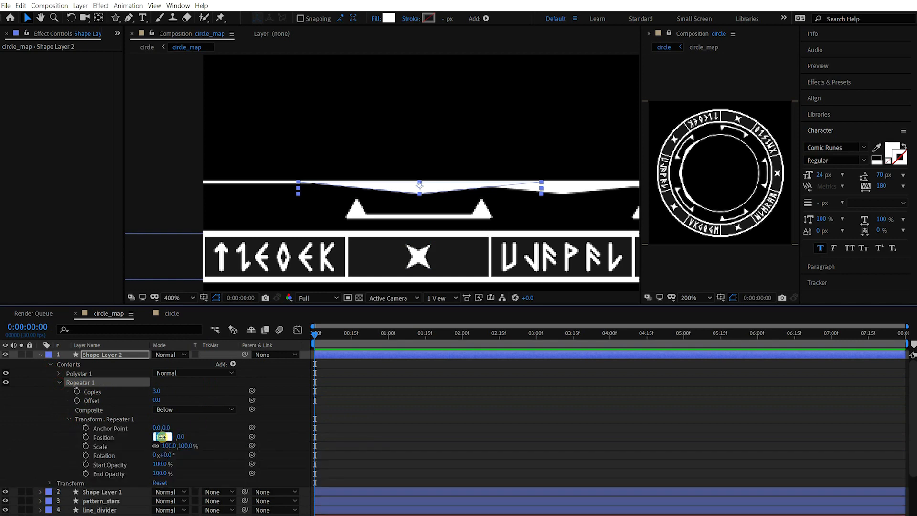
pyautogui.write('200')
pyautogui.press('Return')
pyautogui.write('5')
pyautogui.click(497, 431)
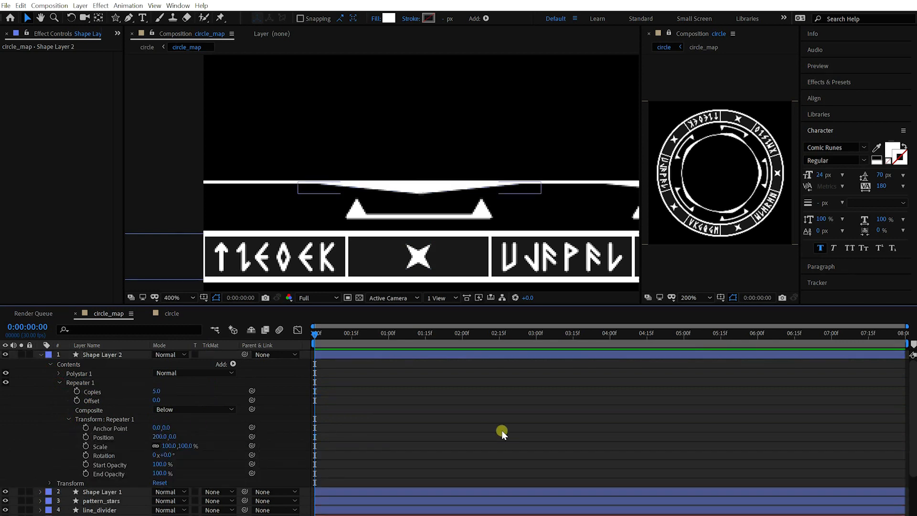
# Set the vertical scale of the flattened triangle's group to 100%.
pyautogui.click(59, 383)
pyautogui.click(59, 373)
pyautogui.click(186, 437)
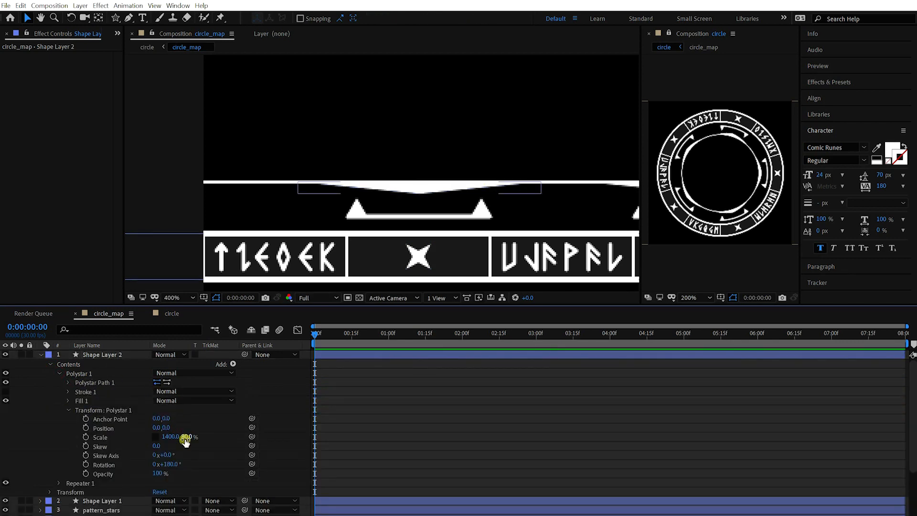
pyautogui.press('Return')
pyautogui.click(187, 439)
pyautogui.write('10')
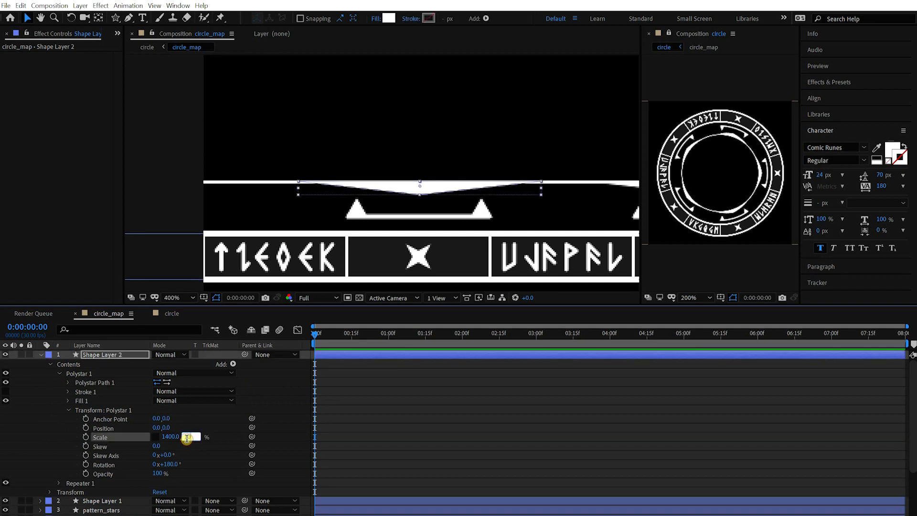
pyautogui.write('0')
pyautogui.press('Return')
pyautogui.click(491, 433)
pyautogui.click(116, 354)
pyautogui.moveTo(427, 190); pyautogui.dragTo(432, 189)
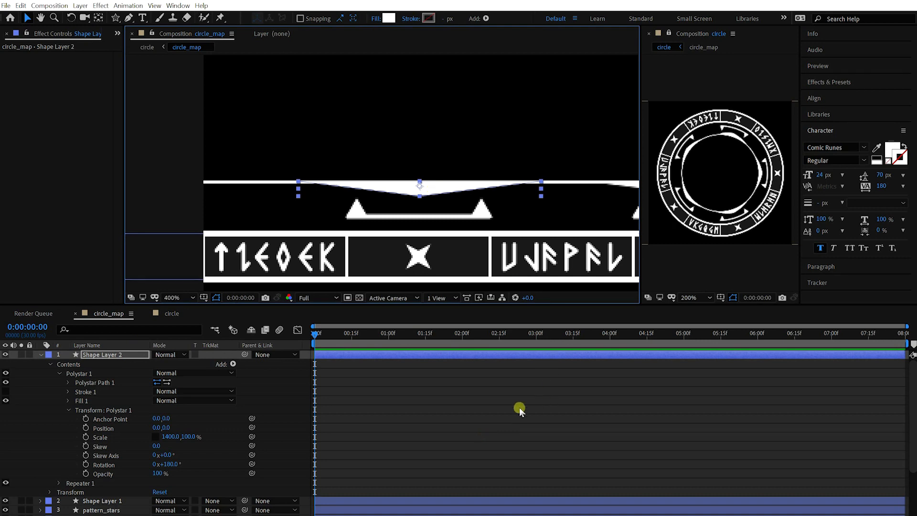
# Reduce the horizontal scale of the flattened triangle's group to 1200%.
pyautogui.click(171, 436)
pyautogui.write('1200')
pyautogui.press('Return')
pyautogui.click(502, 442)
# Duplicate the line_outer layer and rename the copy line_inner_2.
pyautogui.scroll(-4, 531, 206)
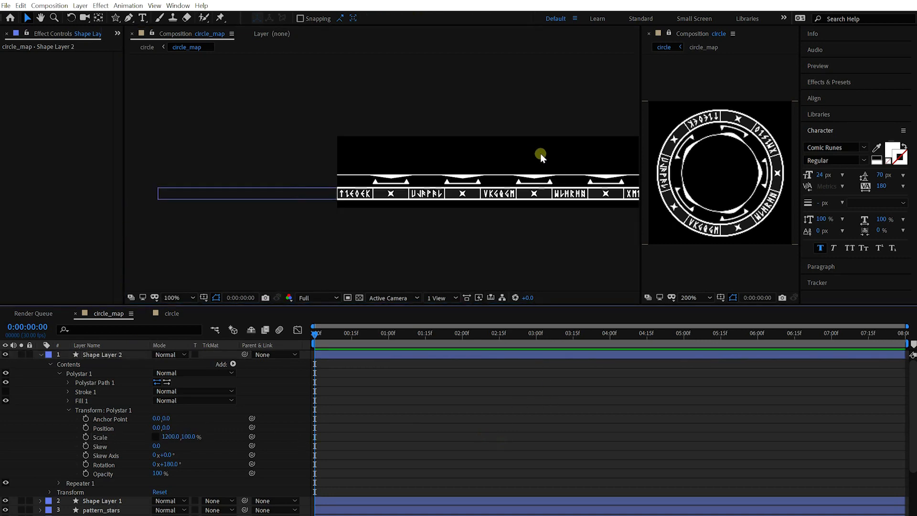
pyautogui.moveTo(540, 153); pyautogui.dragTo(371, 172)
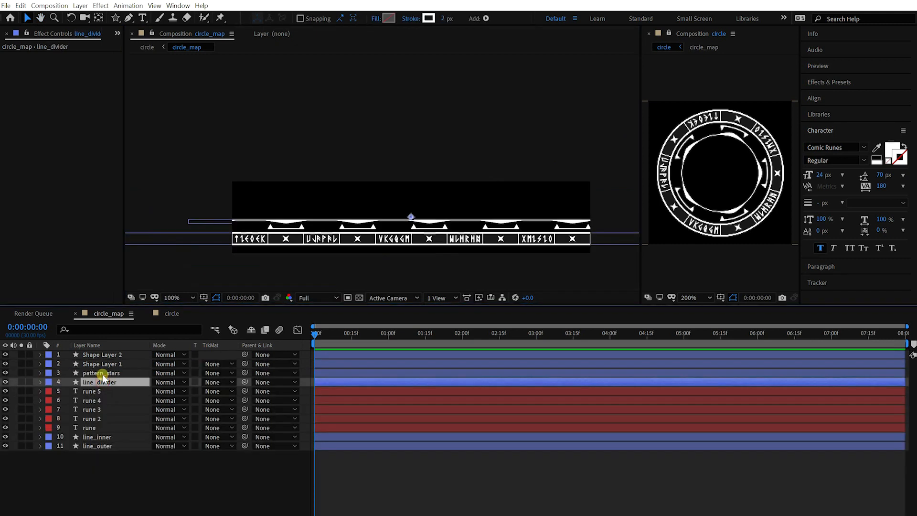
pyautogui.click(93, 437)
pyautogui.click(93, 445)
pyautogui.hotkey('ctrl', 'd')
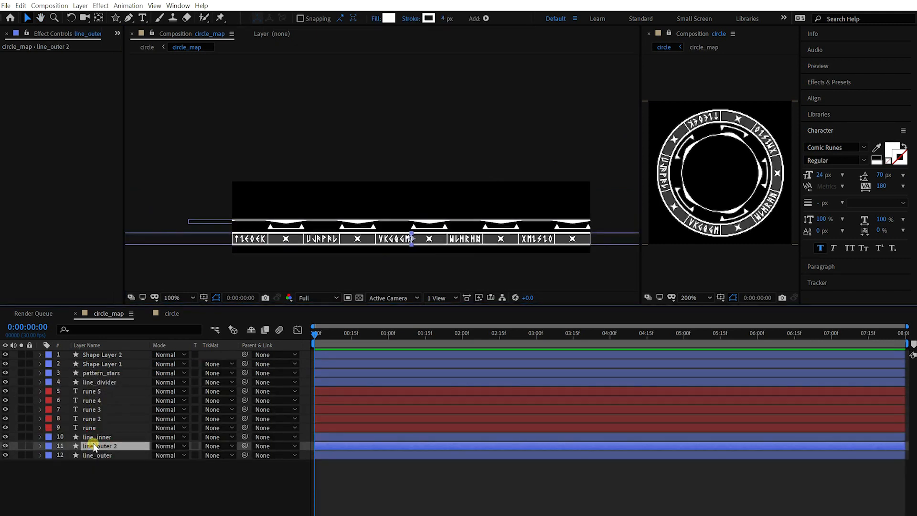
pyautogui.write('line_inner_2')
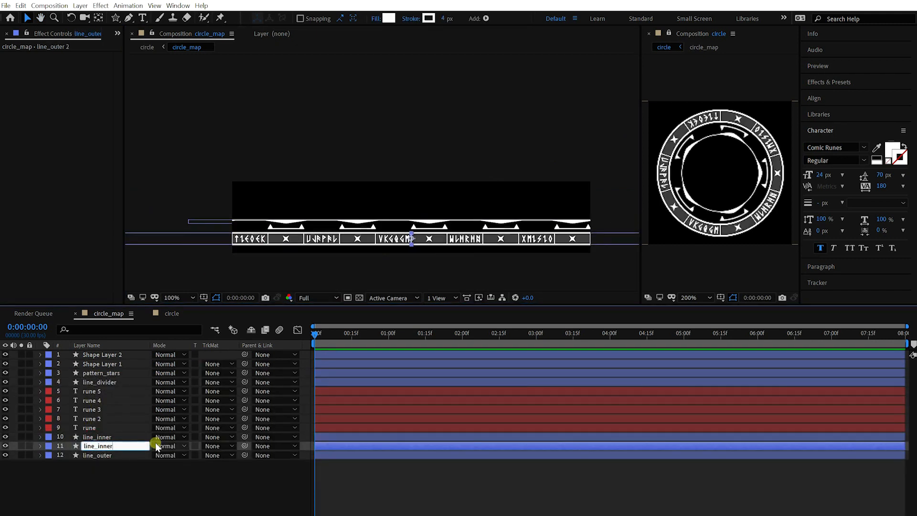
pyautogui.press('Return')
# Move the line_inner_2 layer up past the inner line until it forms a small circle at the ring's centre.
pyautogui.hotkey('shift', 'Up')
pyautogui.hotkey('shift', 'Up')
pyautogui.hotkey('shift', 'Up')
pyautogui.hotkey('shift', 'Up')
pyautogui.hotkey('shift', 'Up')
pyautogui.hotkey('shift', 'Up')
pyautogui.hotkey('shift', 'Up')
pyautogui.hotkey('shift', 'Up')
pyautogui.hotkey('shift', 'Up')
pyautogui.hotkey('shift', 'Up')
pyautogui.hotkey('shift', 'Up')
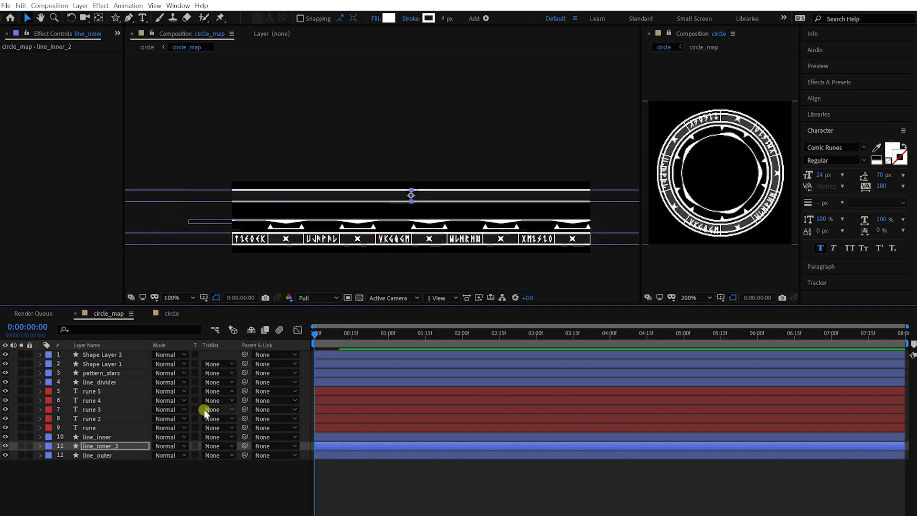
pyautogui.hotkey('shift', 'Up')
pyautogui.hotkey('shift', 'Up')
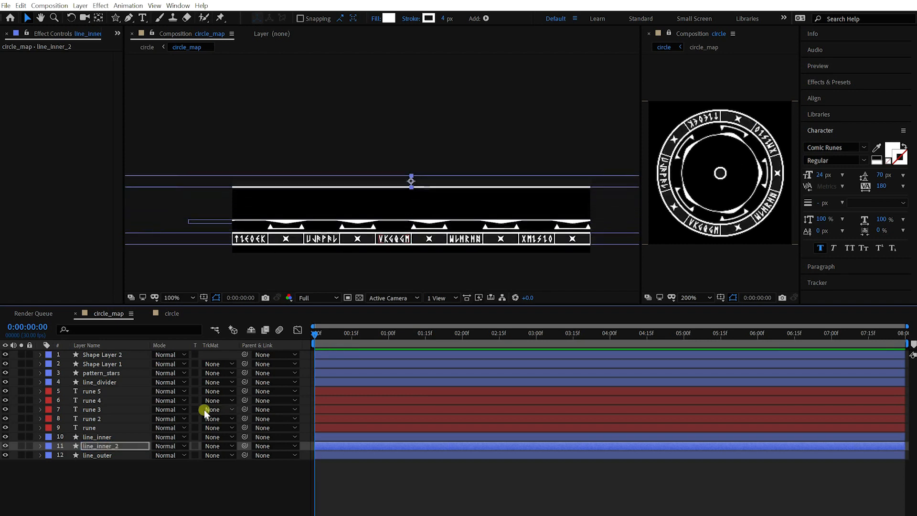
# Move the line_inner_2 layer down until its two edges form concentric rings around the centre of the circle.
pyautogui.hotkey('shift', 'Down')
pyautogui.hotkey('shift', 'Down')
pyautogui.hotkey('shift', 'Up')
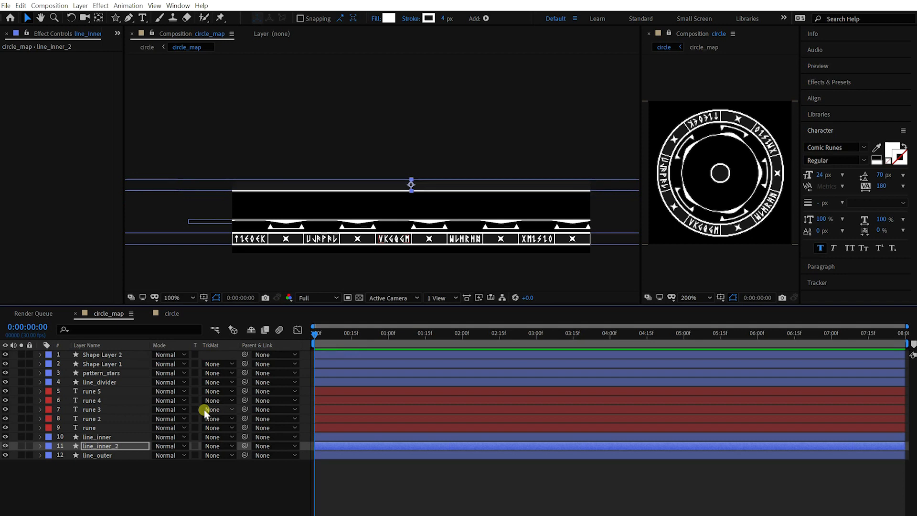
pyautogui.hotkey('shift', 'Down')
pyautogui.hotkey('shift', 'Down')
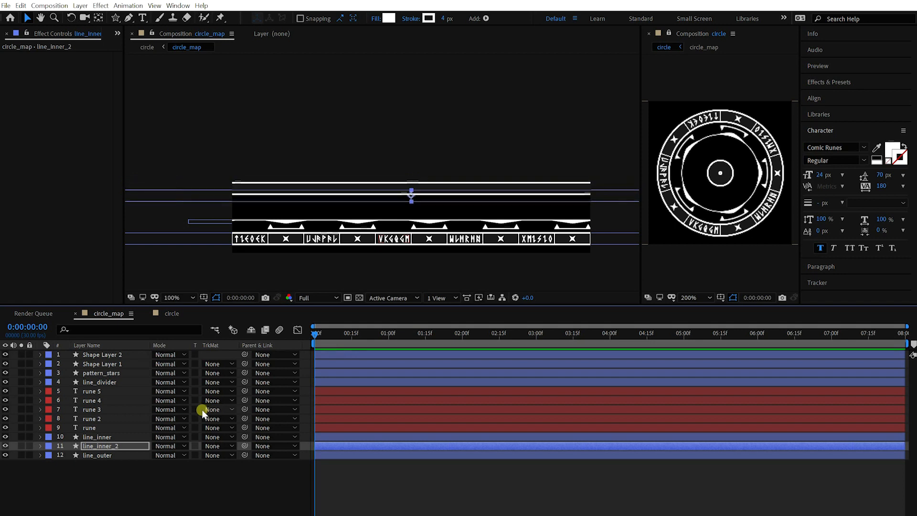
pyautogui.hotkey('shift', 'Down')
# Set the height of the line_inner_2 rectangle path to 28, keeping its width at 2000.
pyautogui.press('u')
pyautogui.press('u')
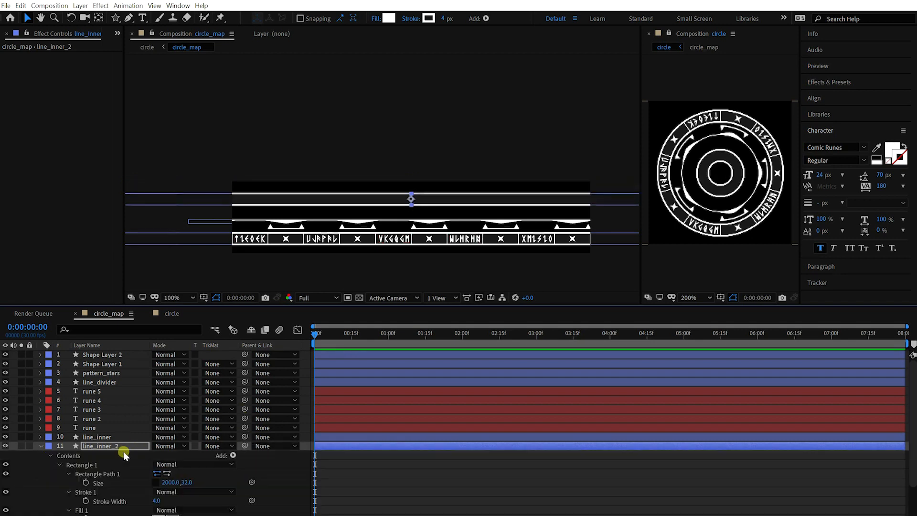
pyautogui.press('Return')
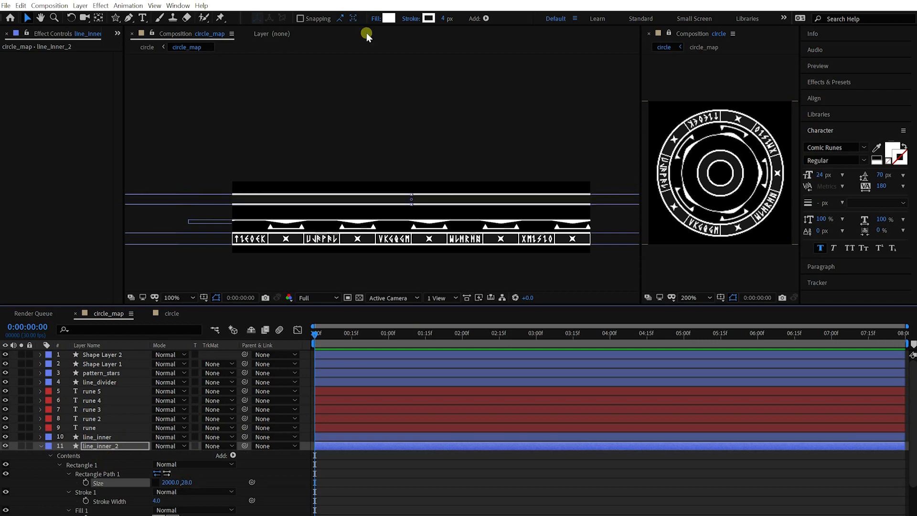
pyautogui.press('u')
# Duplicate the line_divider layer and move the copy up between the two lines of line_inner_2.
pyautogui.click(102, 382)
pyautogui.hotkey('ctrl', 'd')
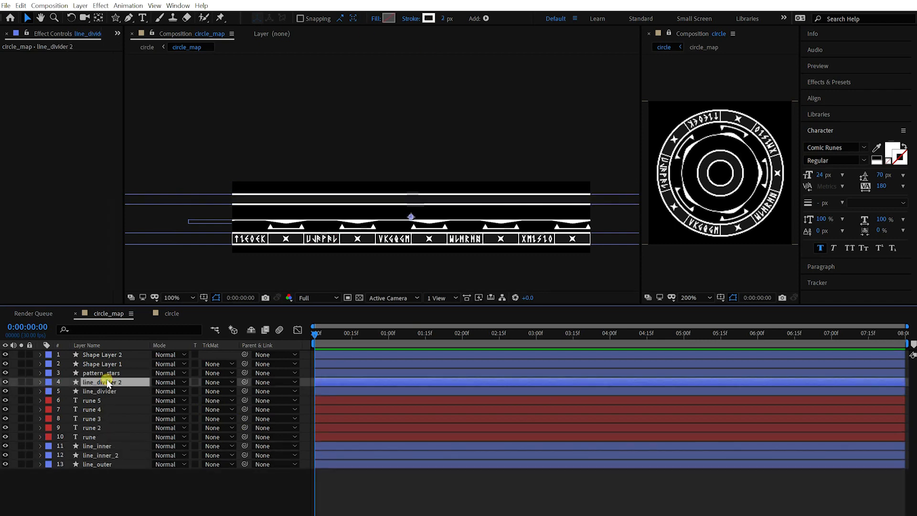
pyautogui.hotkey('shift', 'Up')
pyautogui.hotkey('shift', 'Up')
pyautogui.hotkey('shift', 'Up')
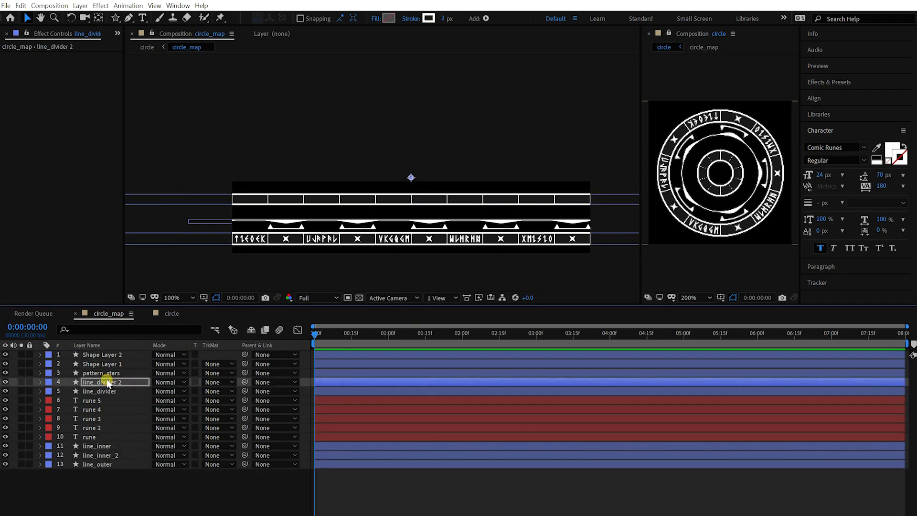
# Set the stroke width of the line_divider 2 layer to 16 px.
pyautogui.click(444, 18)
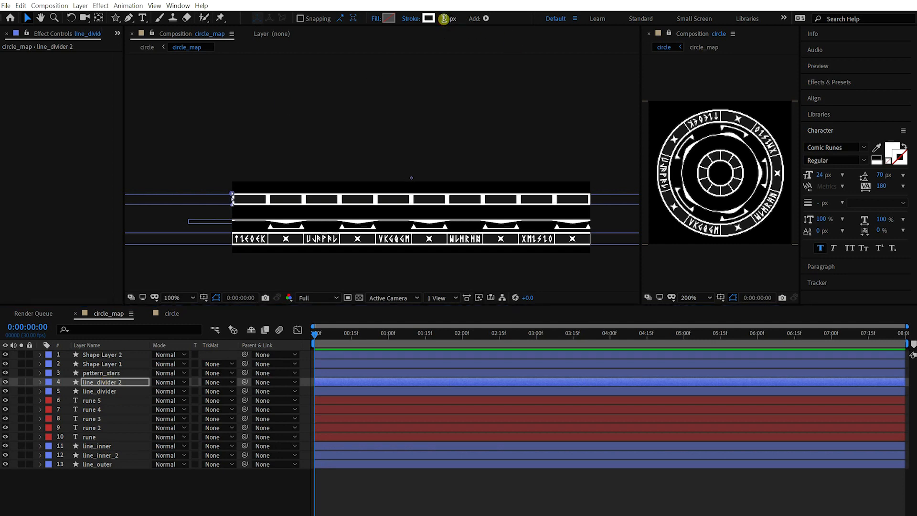
pyautogui.click(443, 19)
pyautogui.write('16')
pyautogui.press('Return')
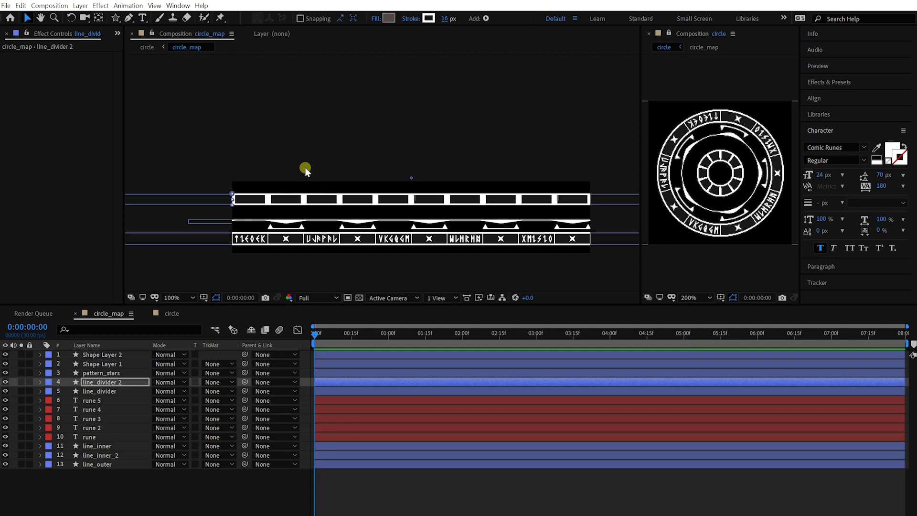
# Set the stroke width of the line_divider 2 layer to 10 px.
pyautogui.click(536, 481)
pyautogui.press(',')
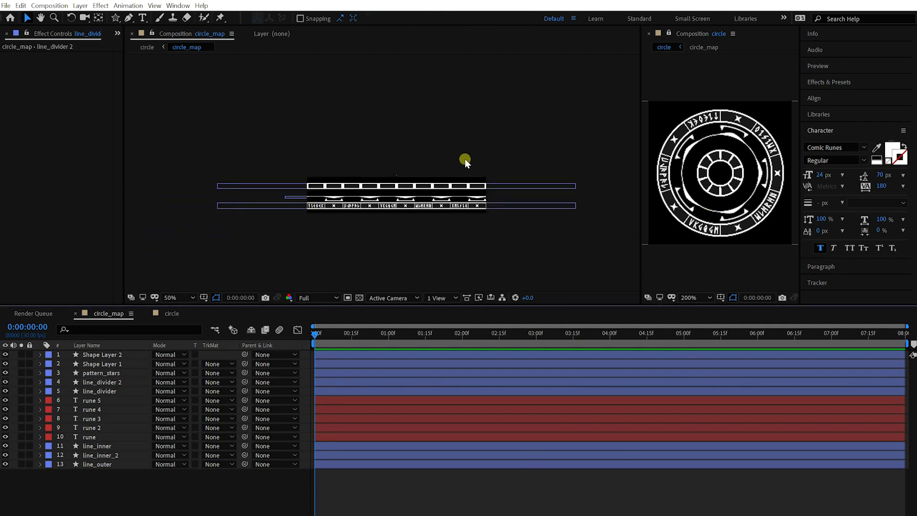
pyautogui.press('.')
pyautogui.press('.')
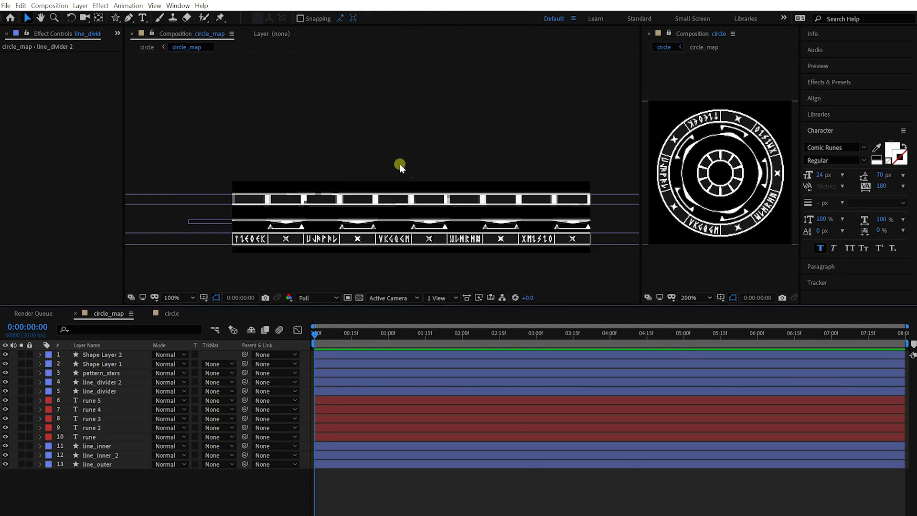
pyautogui.click(131, 374)
pyautogui.click(123, 382)
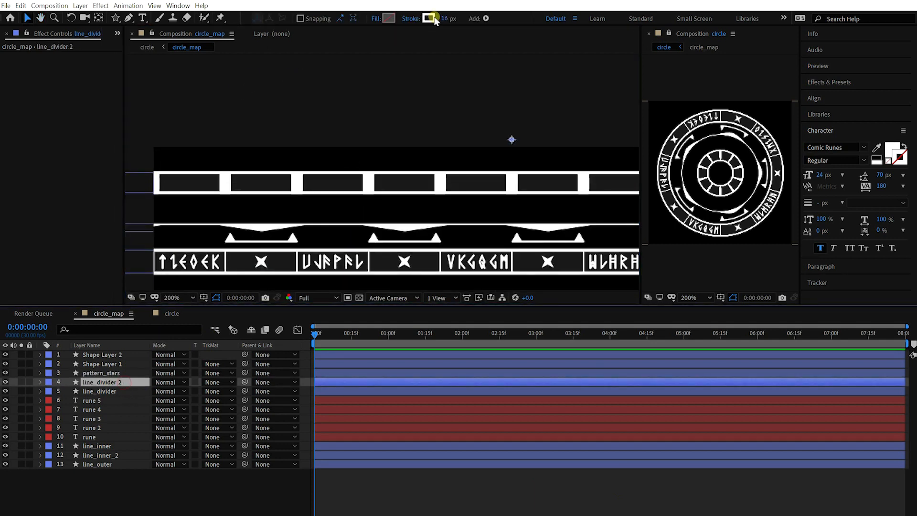
# Expand the repeater of line_divider 2 and try horizontal positions of 60 and 50 for its copies.
pyautogui.click(40, 382)
pyautogui.click(50, 400)
pyautogui.click(51, 400)
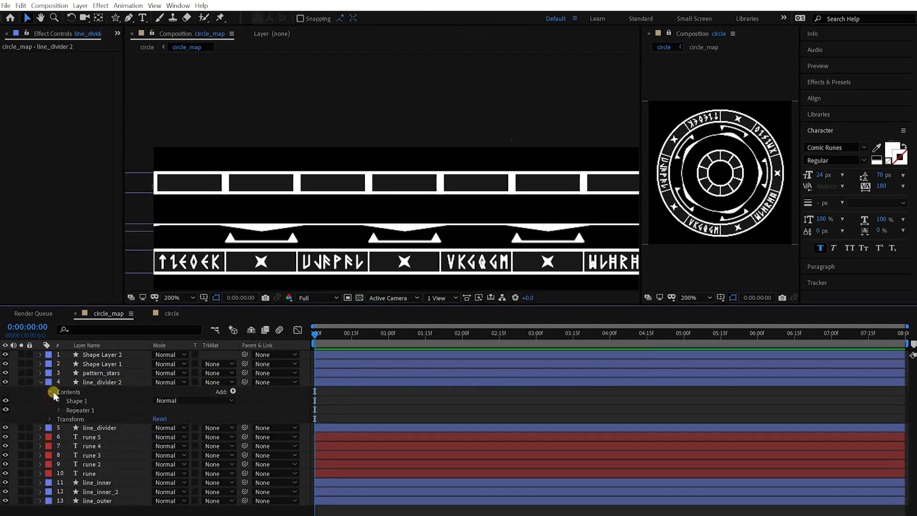
pyautogui.click(50, 391)
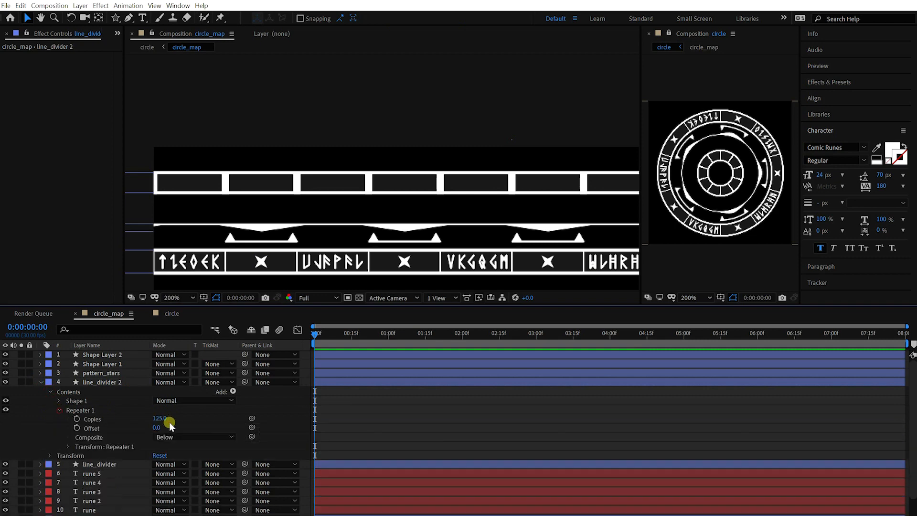
pyautogui.click(68, 446)
pyautogui.scroll(-1, 504, 240)
pyautogui.click(160, 464)
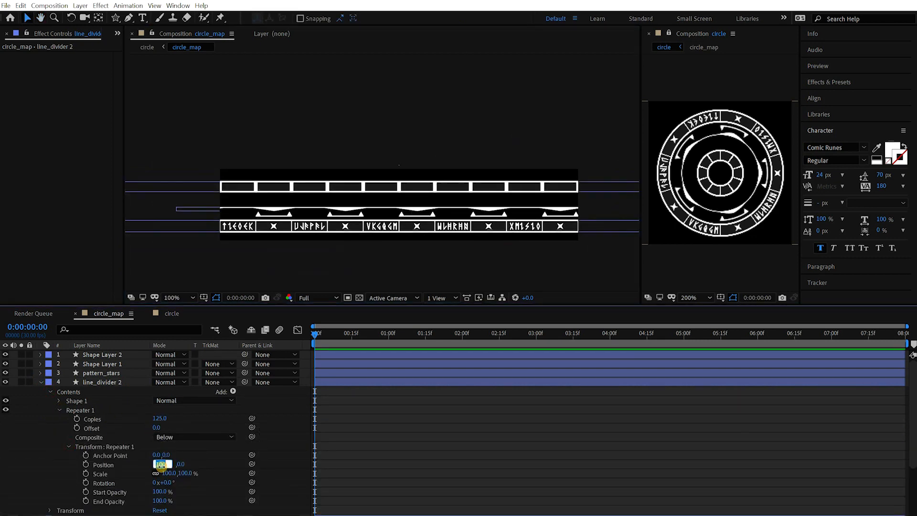
pyautogui.write('60')
pyautogui.press('Return')
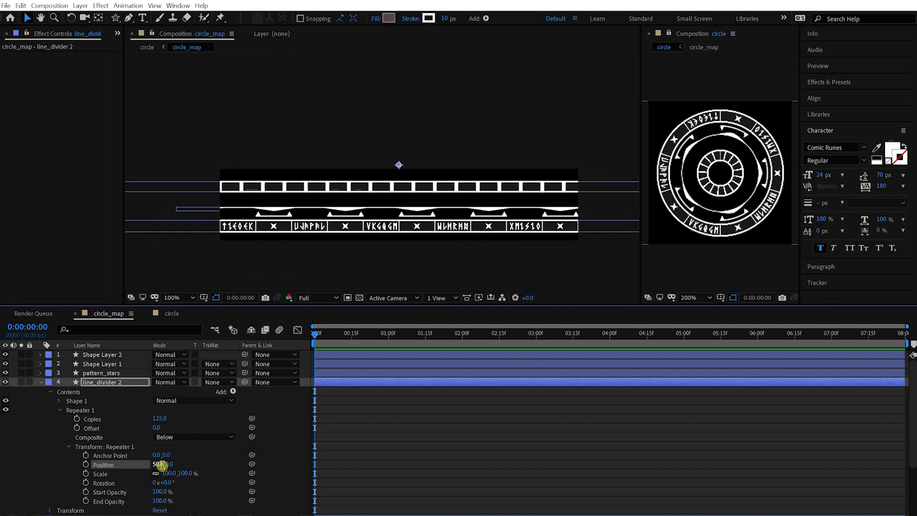
# Set the repeater of line_divider 2 to 20 copies and its horizontal position to 50.
pyautogui.write('20')
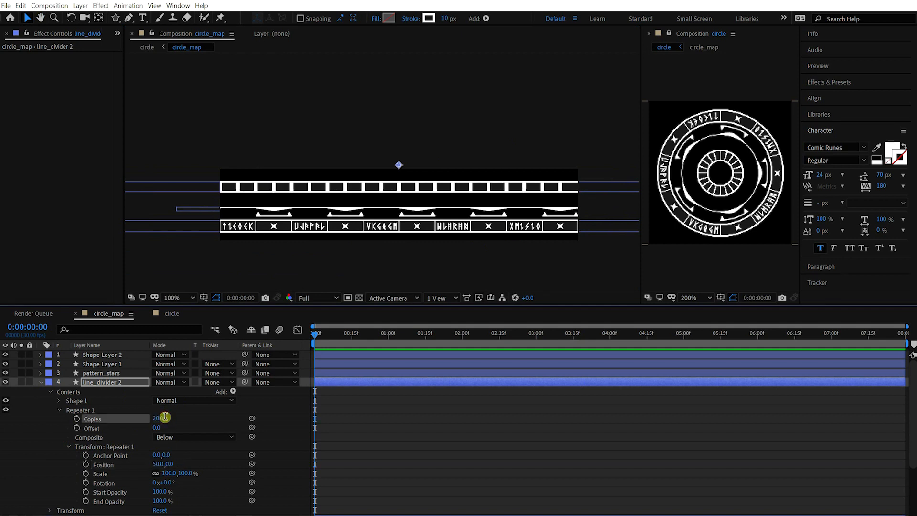
pyautogui.press('Return')
pyautogui.press('Return')
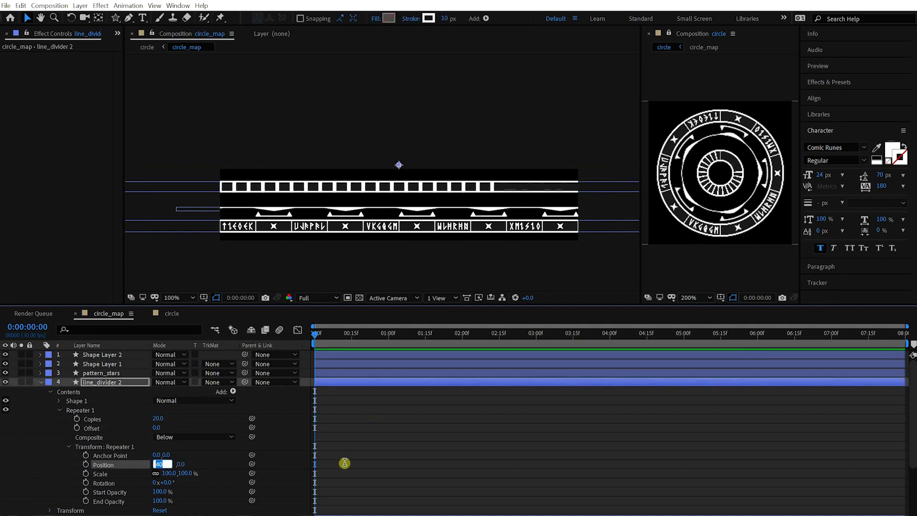
pyautogui.write('50')
pyautogui.press('Return')
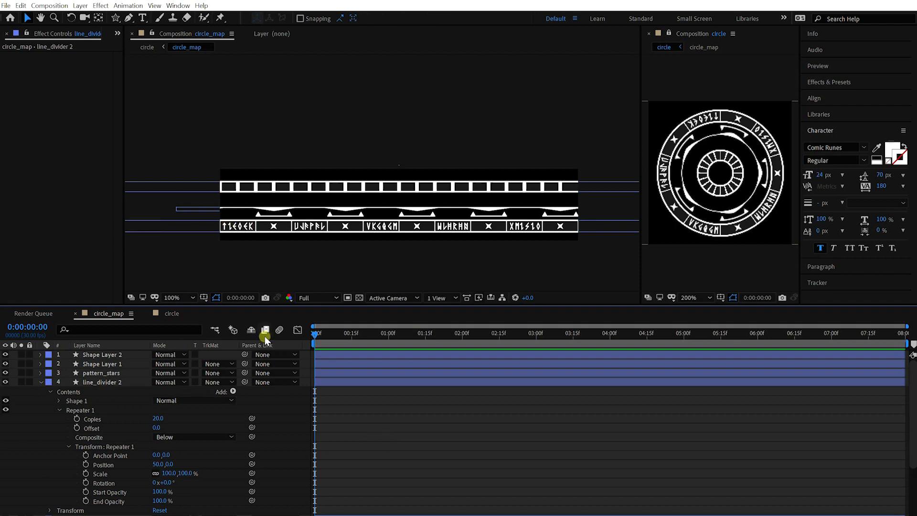
# Set the repeater of line_divider 2 to 24 copies and collapse the layer's properties.
pyautogui.click(163, 416)
pyautogui.write('24')
pyautogui.press('Return')
pyautogui.click(421, 404)
pyautogui.press('u')
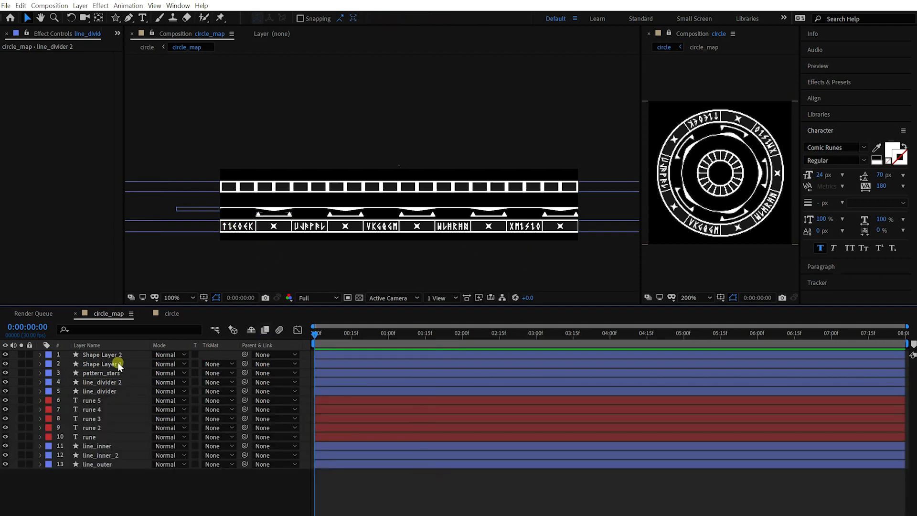
# Rename the flattened triangle layer, Shape Layer 2, as pattern_triangle.
pyautogui.click(113, 364)
pyautogui.hotkey('ctrl', 'Up')
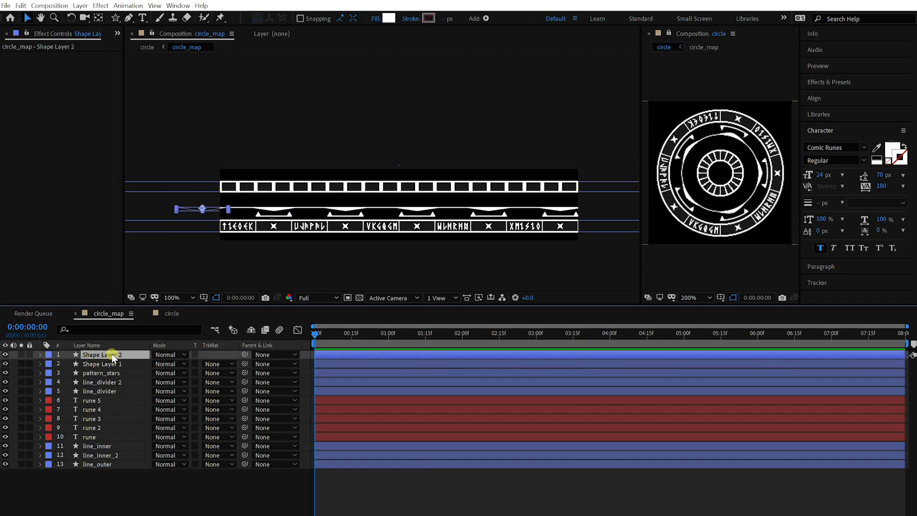
pyautogui.write('pattern_tr')
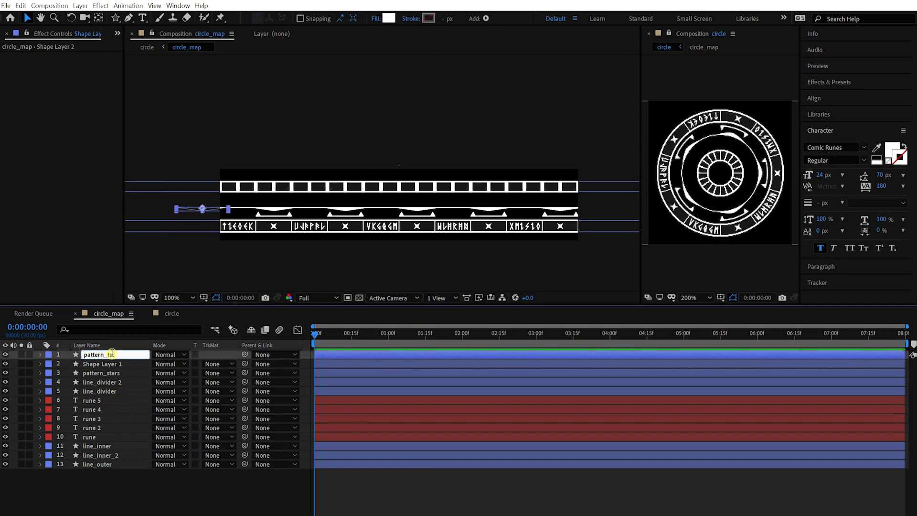
pyautogui.press('Return')
# Rename Shape Layer 1, the triangle-tipped line pattern, as pattern_2.
pyautogui.click(111, 364)
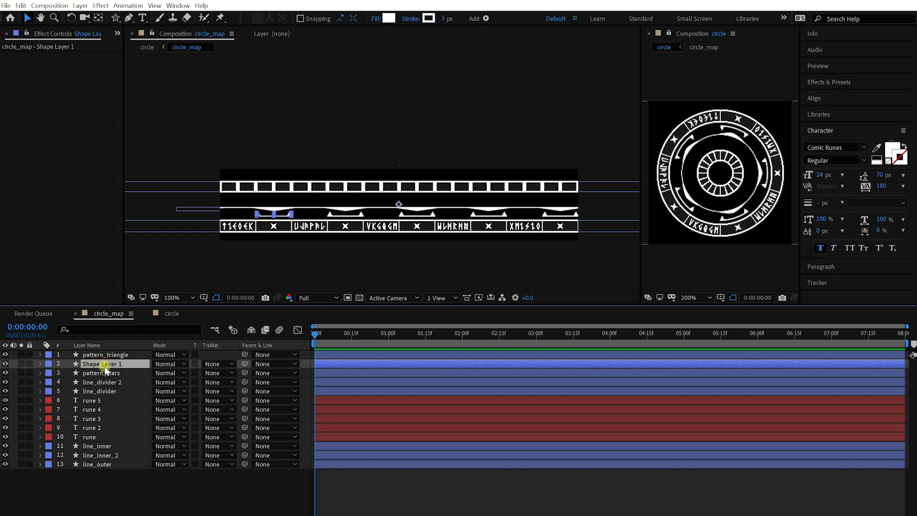
pyautogui.write('pattern_2')
pyautogui.press('Return')
pyautogui.click(416, 487)
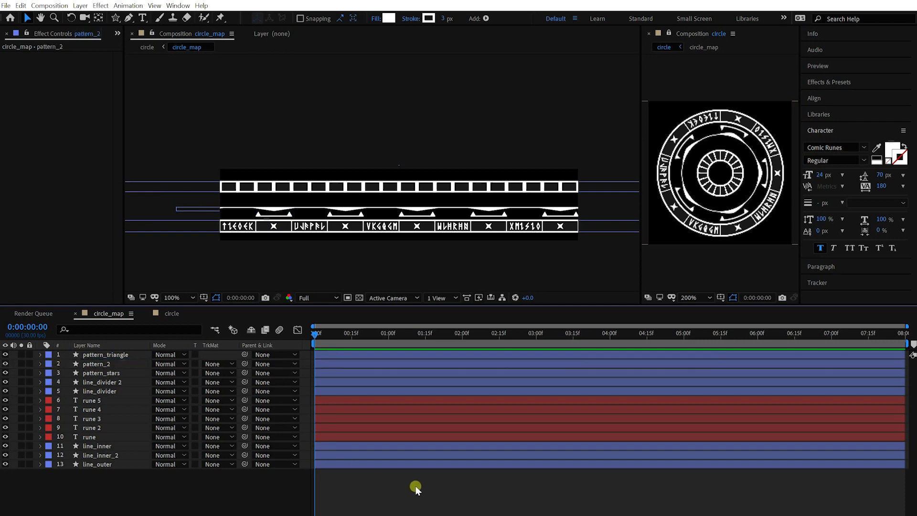
# In the circle composition, create an ellipse shape layer that fills the whole frame.
pyautogui.click(171, 313)
pyautogui.moveTo(114, 19); pyautogui.dragTo(141, 41)
pyautogui.doubleClick(115, 18)
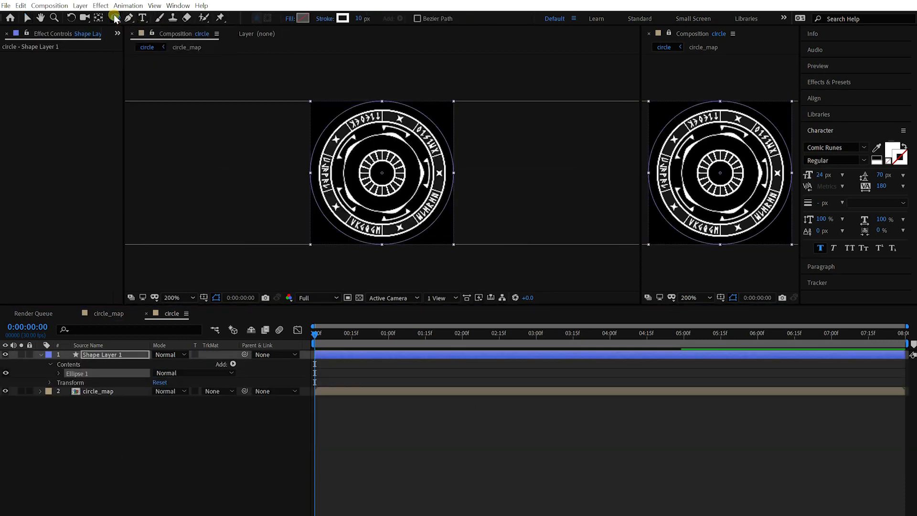
# Set the size of the new ellipse path to 100 by 100.
pyautogui.click(59, 373)
pyautogui.click(68, 383)
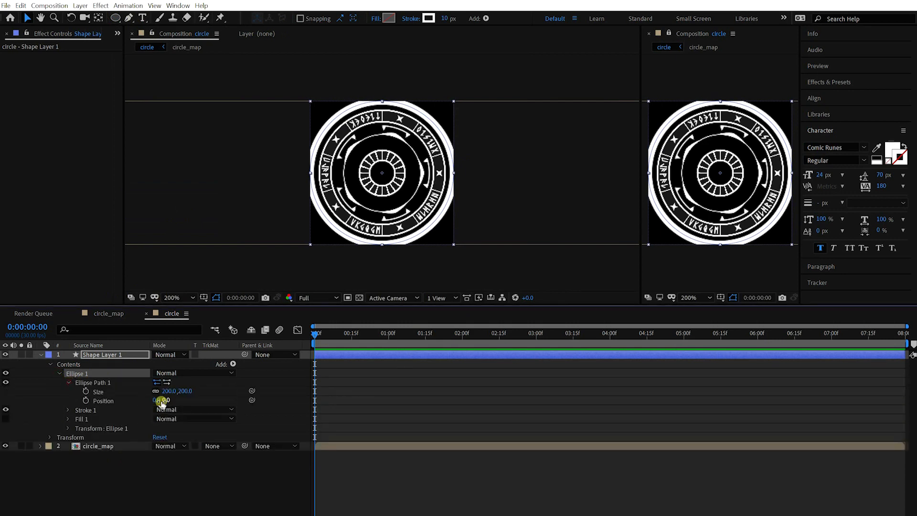
pyautogui.moveTo(164, 391); pyautogui.dragTo(117, 395)
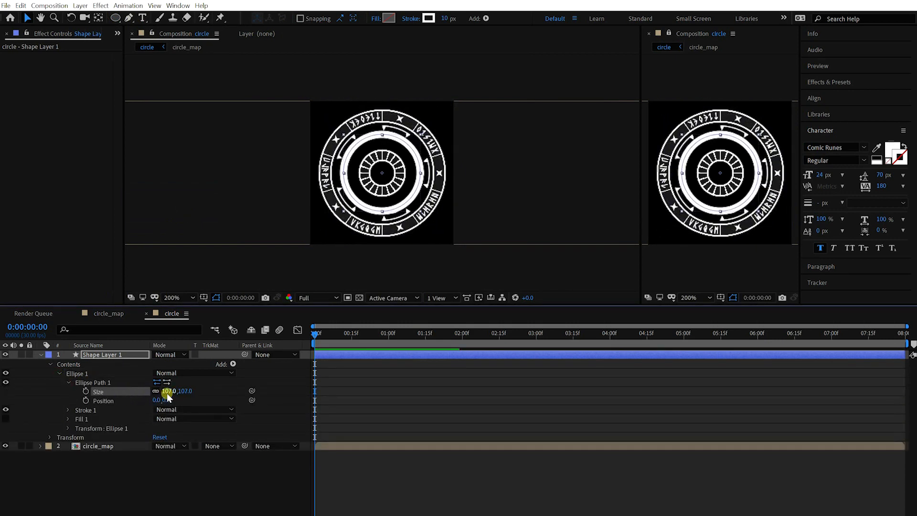
pyautogui.click(167, 393)
pyautogui.write('100')
pyautogui.press('Return')
pyautogui.click(260, 395)
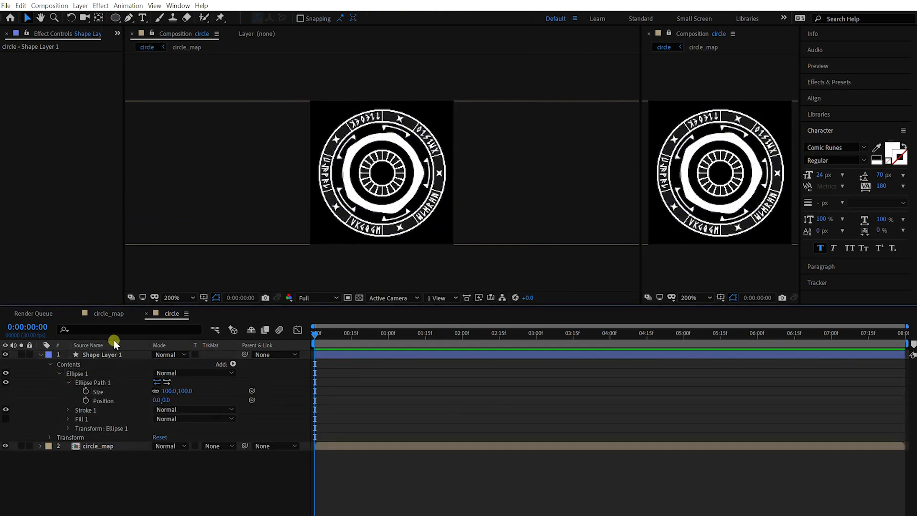
# Set the ellipse's stroke width to 2 px and move its path up to a vertical position of -48.
pyautogui.click(113, 356)
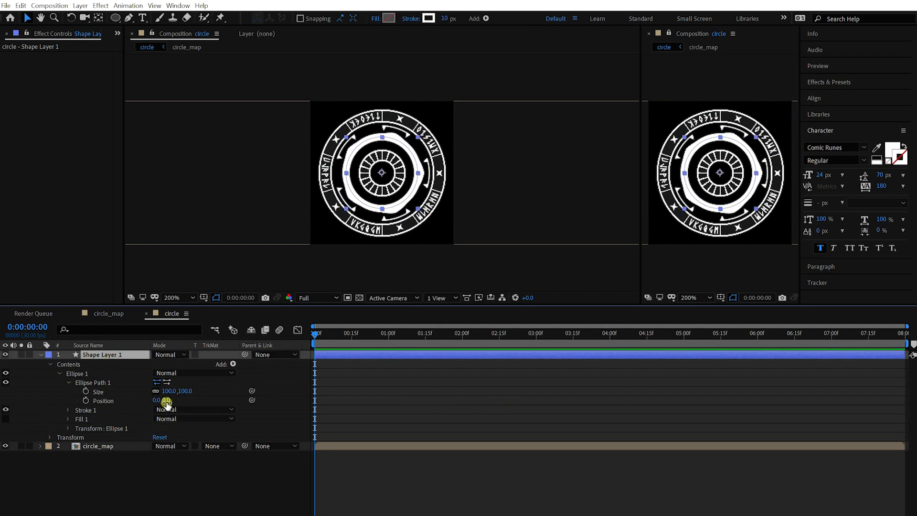
pyautogui.moveTo(166, 401)
pyautogui.mouseDown()
pyautogui.moveTo(146, 401)
pyautogui.moveTo(156, 399)
pyautogui.mouseUp()
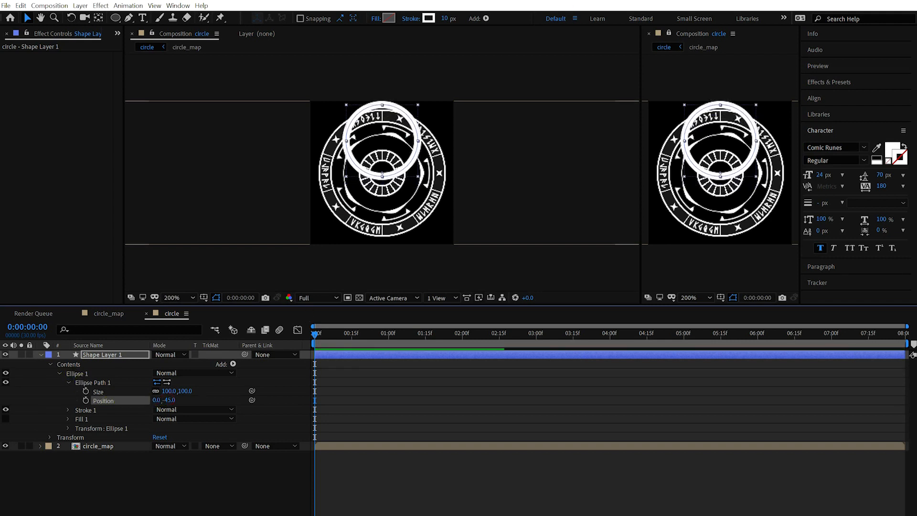
pyautogui.click(445, 19)
pyautogui.write('2')
pyautogui.press('Return')
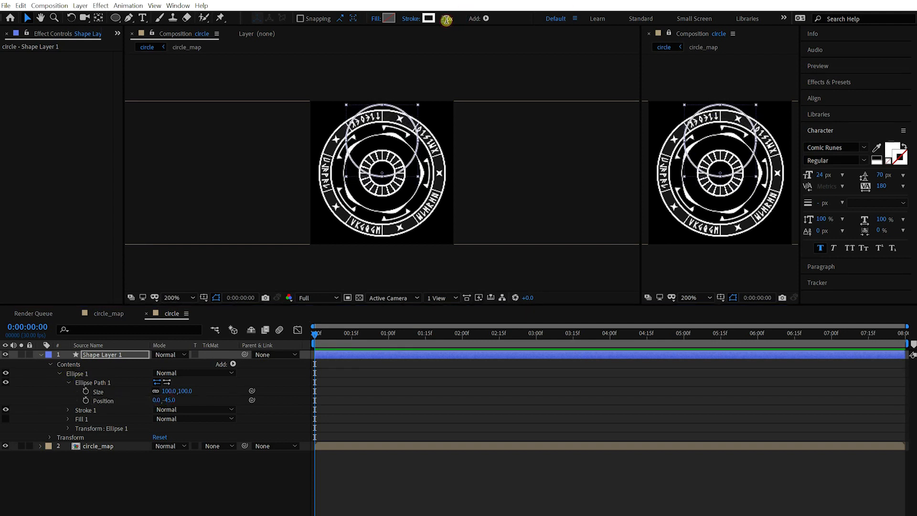
pyautogui.moveTo(173, 402); pyautogui.dragTo(171, 399)
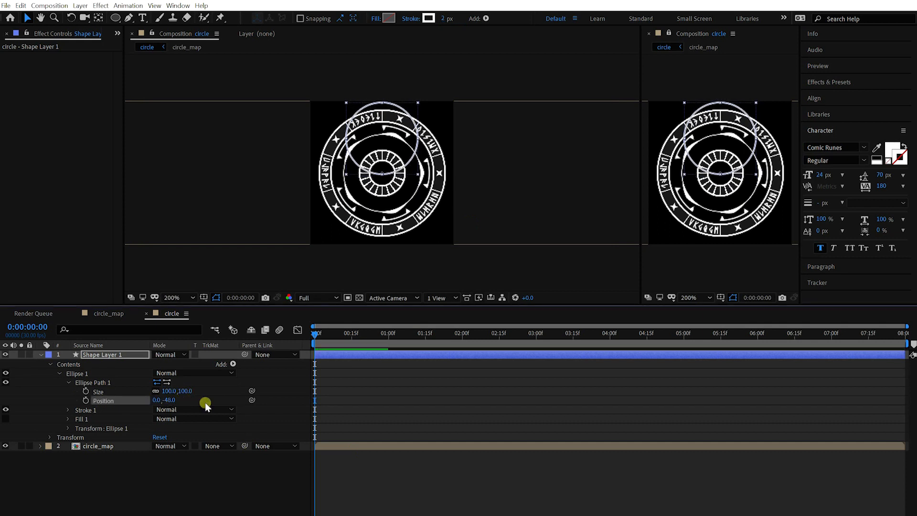
pyautogui.click(451, 415)
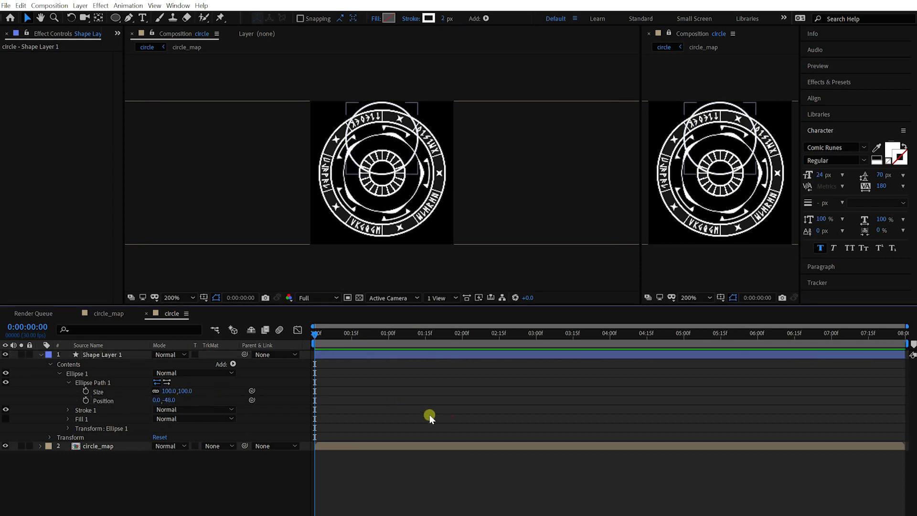
# Add a Repeater to the contents of the ellipse's shape layer.
pyautogui.click(231, 365)
pyautogui.click(232, 365)
pyautogui.click(232, 365)
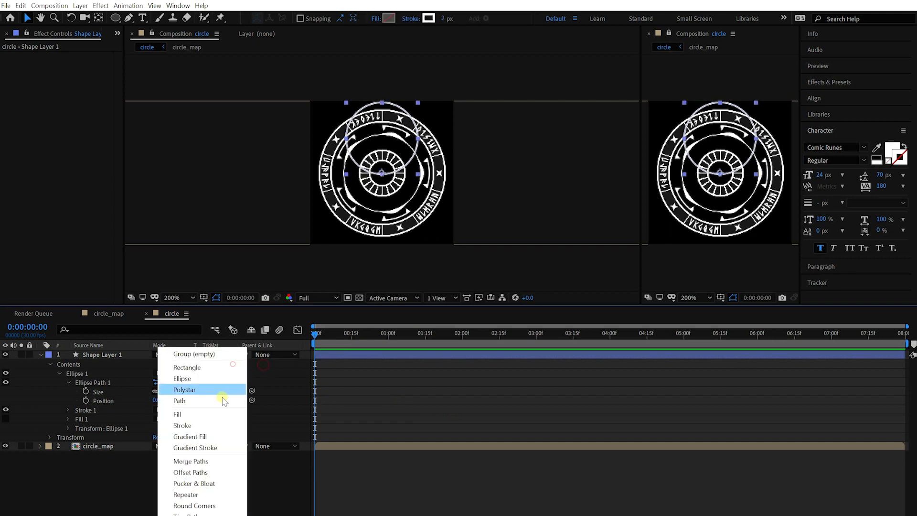
pyautogui.click(198, 494)
# Set the Repeater's horizontal transform position to 0 so its copies share the ellipse's origin.
pyautogui.click(59, 437)
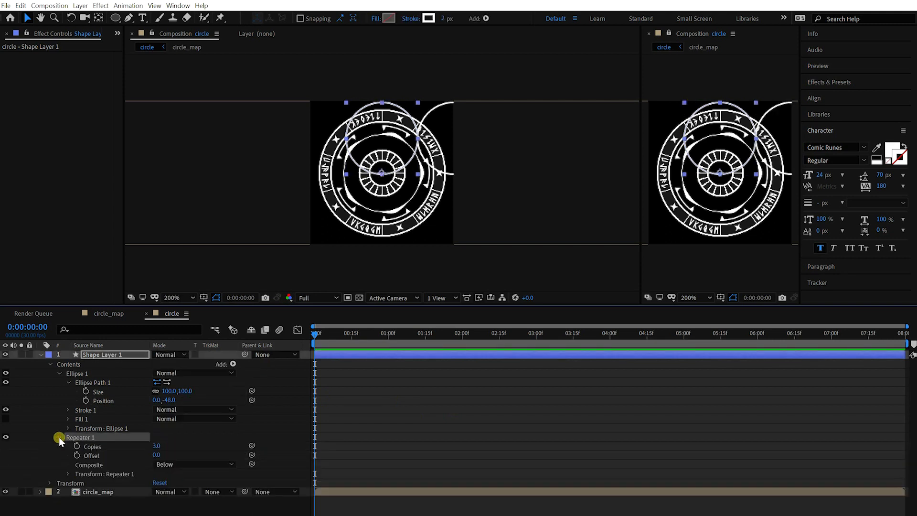
pyautogui.click(67, 474)
pyautogui.click(158, 477)
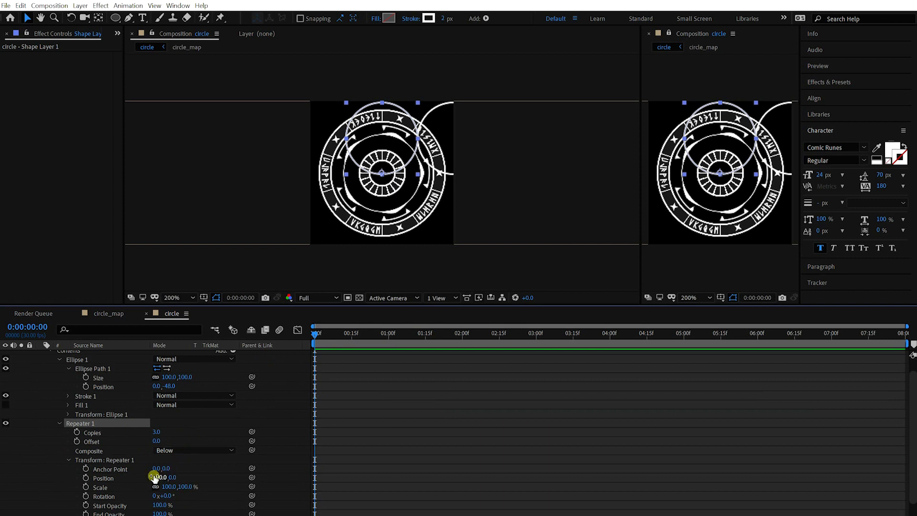
pyautogui.write('0')
pyautogui.press('Return')
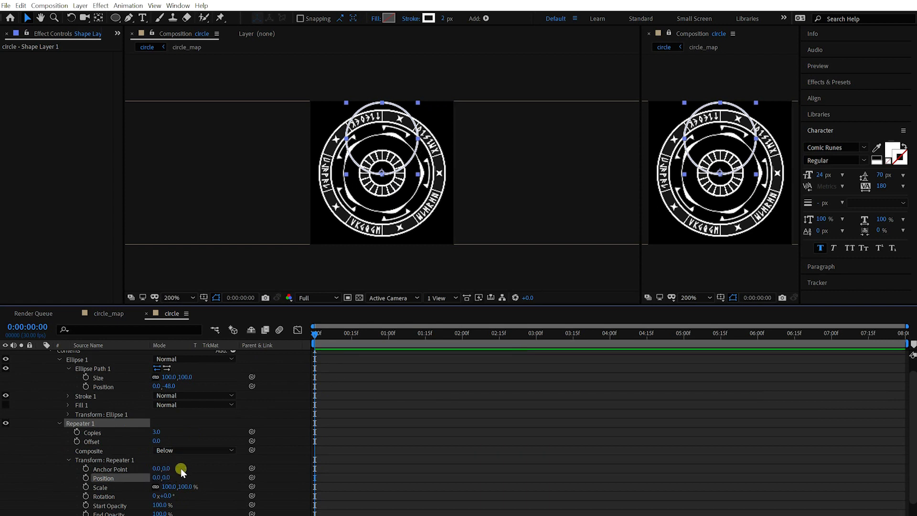
# Set the Repeater's transform rotation to 120° to spread the three ellipse copies around the centre.
pyautogui.scroll(-1, 184, 465)
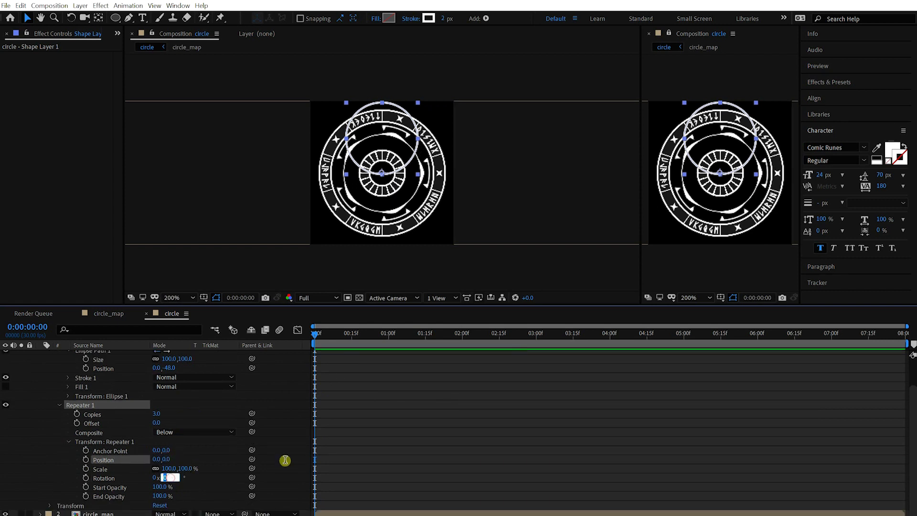
pyautogui.write('120')
pyautogui.press('Return')
pyautogui.click(401, 448)
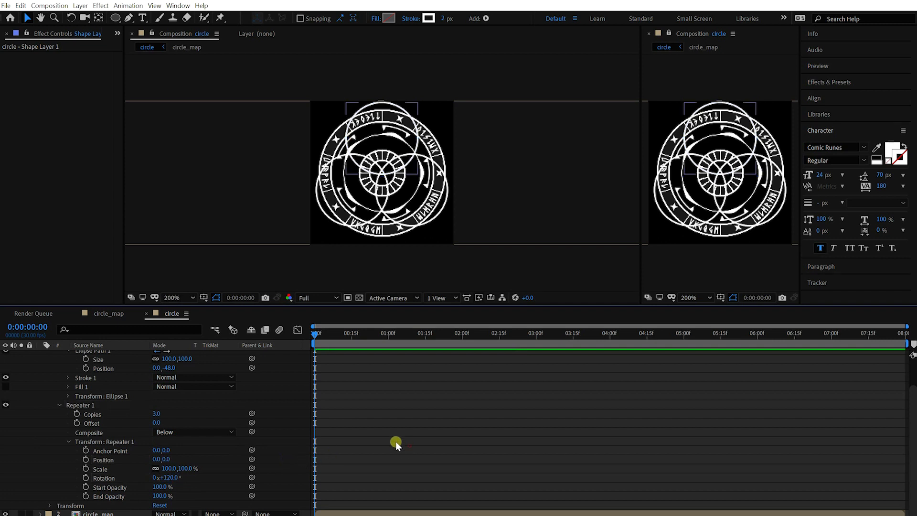
# Lower the repeated-ellipse shape layer's opacity to 30%.
pyautogui.scroll(3, 109, 379)
pyautogui.click(102, 356)
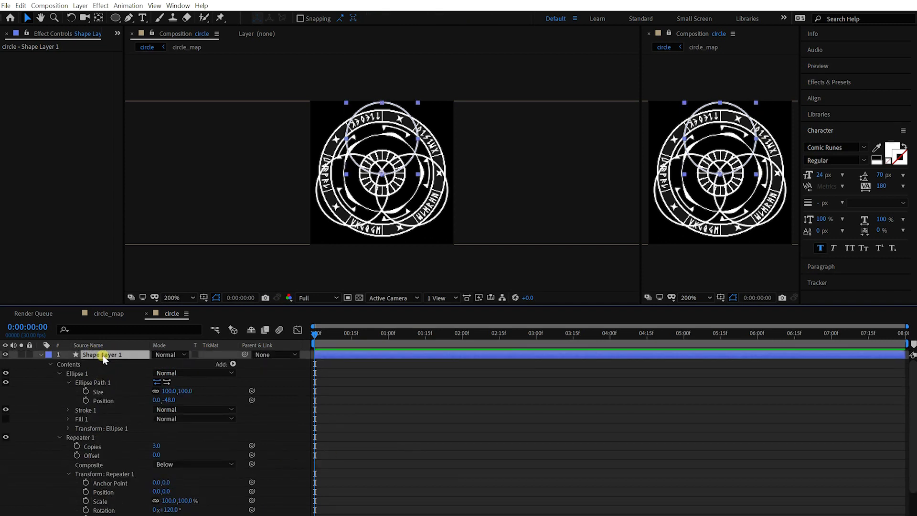
pyautogui.press('t')
pyautogui.press('Return')
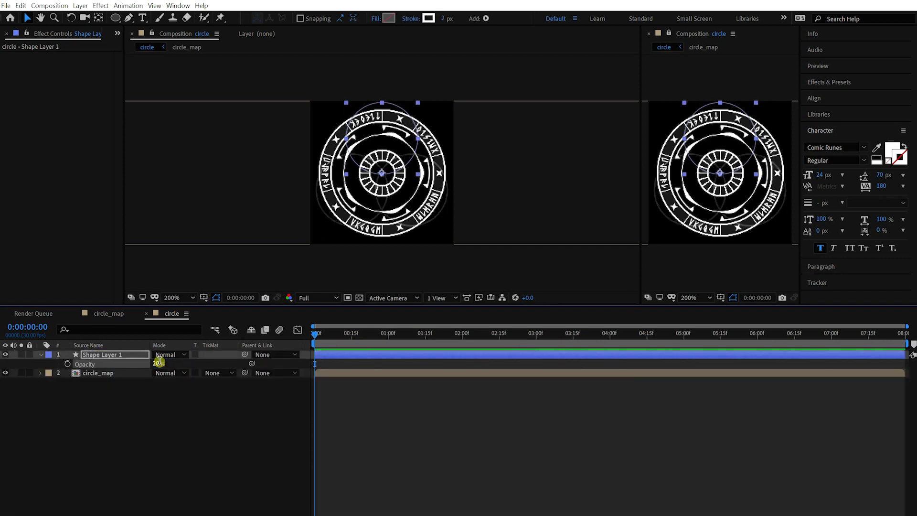
pyautogui.click(423, 419)
pyautogui.click(160, 363)
pyautogui.write('30')
pyautogui.click(110, 356)
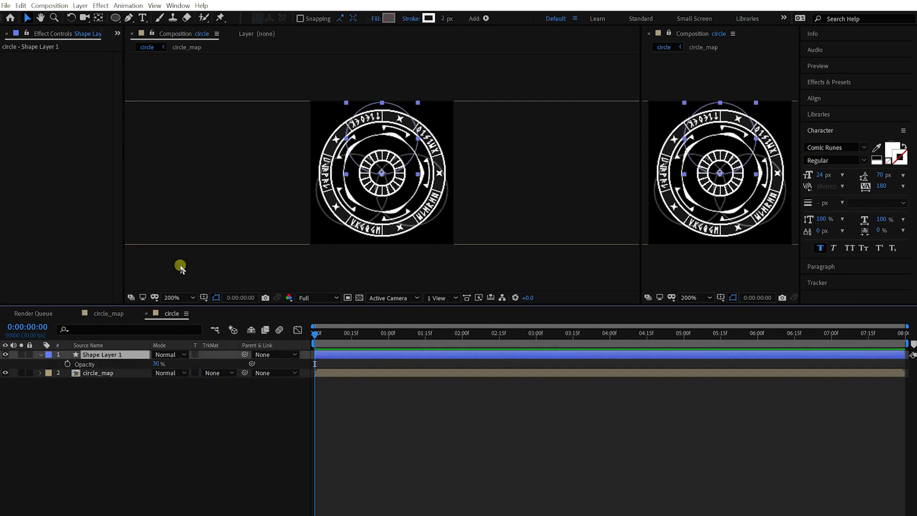
# Set the size of the repeated ellipse path to 96 by 96.
pyautogui.scroll(2, 259, 144)
pyautogui.click(41, 354)
pyautogui.click(41, 355)
pyautogui.click(56, 373)
pyautogui.click(59, 372)
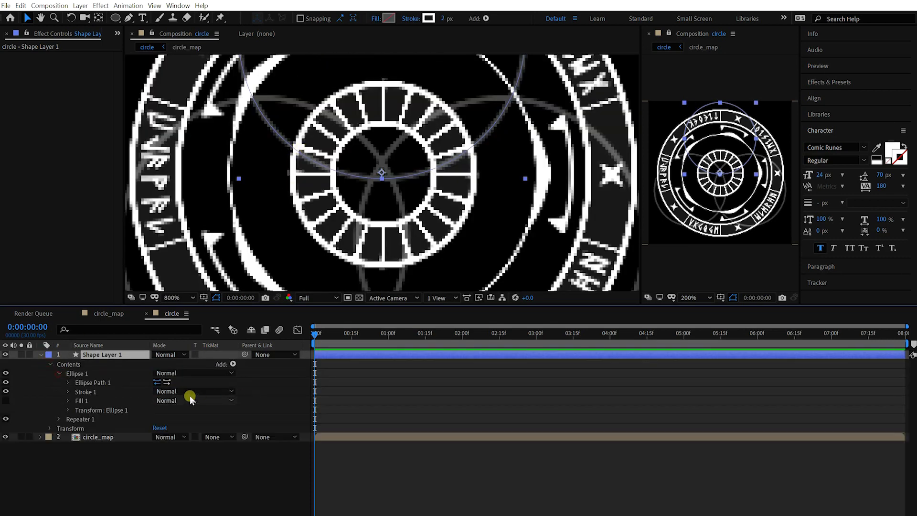
pyautogui.click(69, 382)
pyautogui.click(170, 390)
pyautogui.write('96')
pyautogui.press('Return')
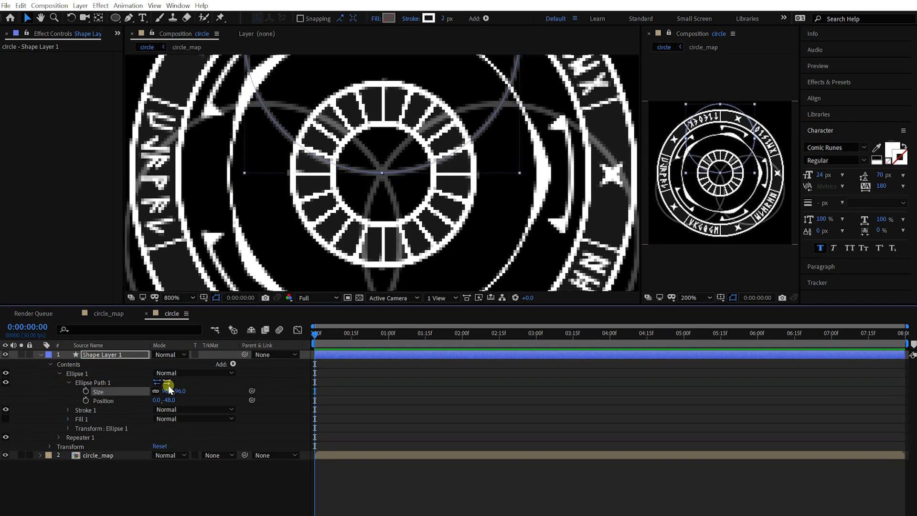
# Set the repeated ellipse path's size to 98 by 98 and its vertical position to -50.
pyautogui.scroll(-2, 436, 170)
pyautogui.click(182, 391)
pyautogui.write('98')
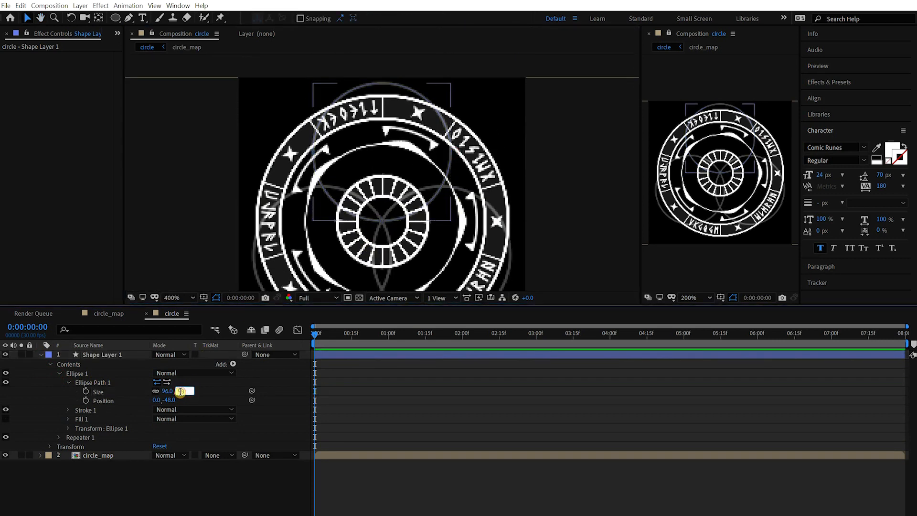
pyautogui.press('Return')
pyautogui.click(171, 400)
pyautogui.write('-50')
pyautogui.press('Return')
pyautogui.click(268, 394)
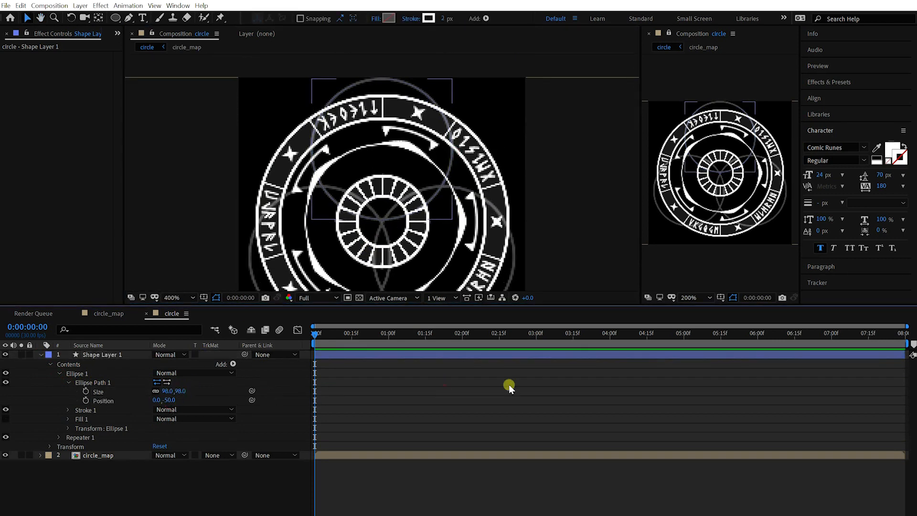
# Set the repeated ellipse path's vertical position to -49, try a size of 99, and settle on 98 by 98.
pyautogui.click(173, 400)
pyautogui.write('-')
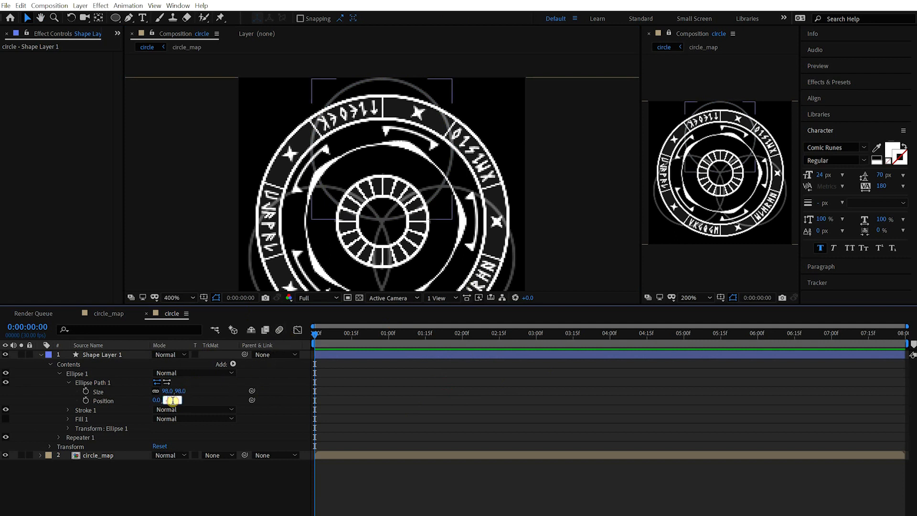
pyautogui.write('49')
pyautogui.click(171, 391)
pyautogui.write('99')
pyautogui.press('Return')
pyautogui.click(480, 406)
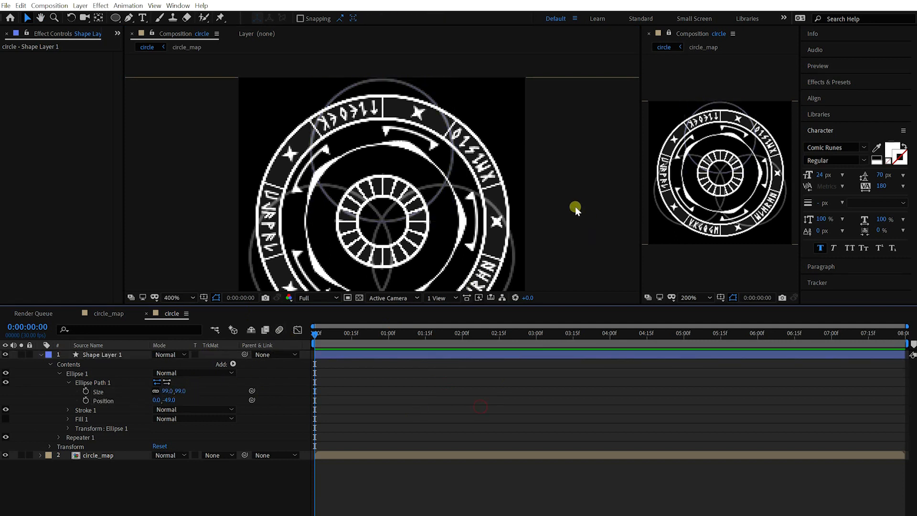
pyautogui.press('Return')
pyautogui.click(505, 385)
pyautogui.scroll(-1, 479, 109)
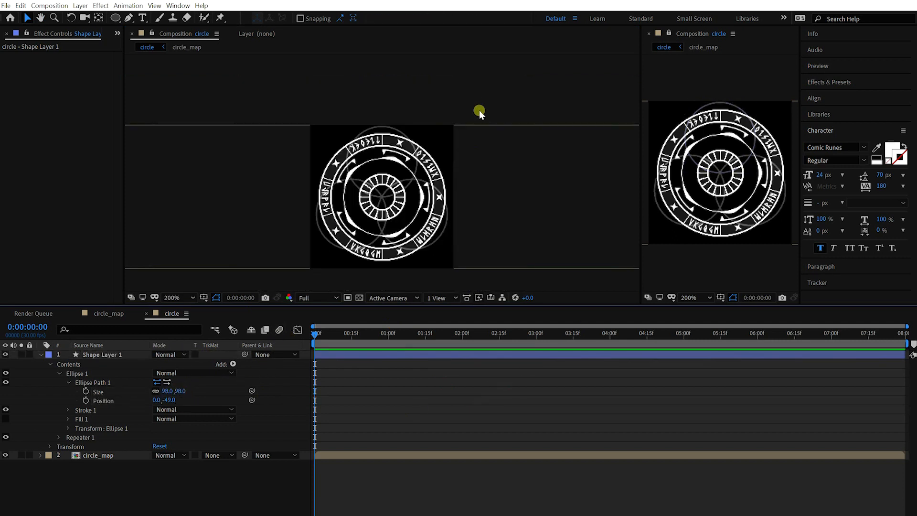
# Create a second ellipse shape layer that fills the frame and reveal its Ellipse Path properties.
pyautogui.scroll(1, 479, 110)
pyautogui.doubleClick(115, 18)
pyautogui.press('v')
pyautogui.click(59, 373)
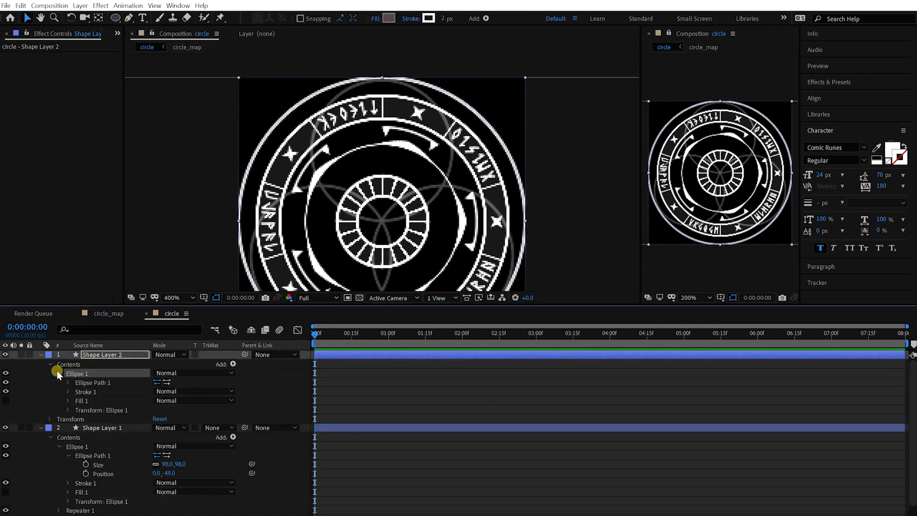
pyautogui.click(58, 373)
pyautogui.click(59, 373)
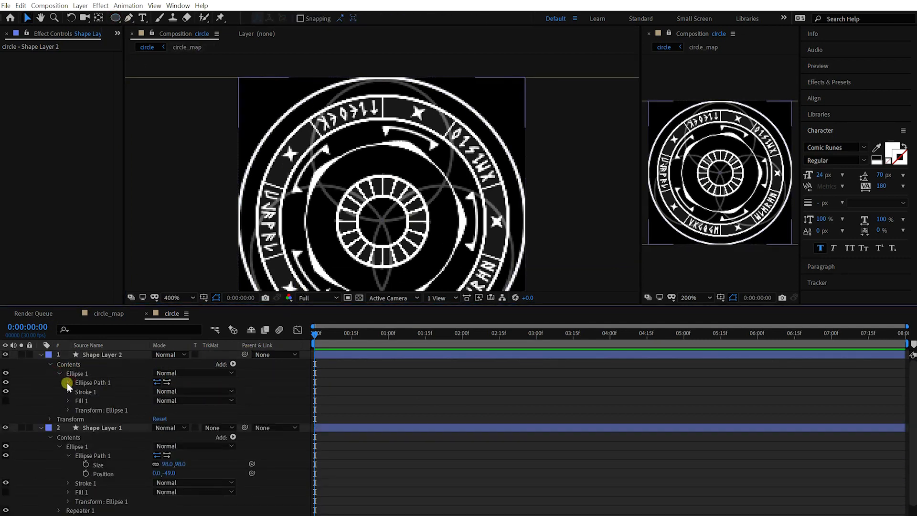
pyautogui.click(68, 383)
# Shrink the new ellipse path to fit the inner ring, trying sizes 28 and 32 and settling on 34 by 34.
pyautogui.moveTo(168, 391); pyautogui.dragTo(160, 394)
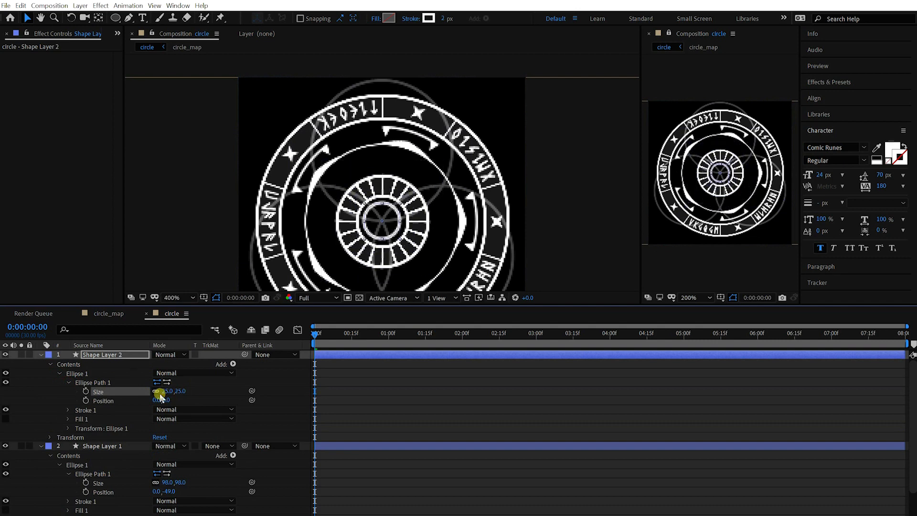
pyautogui.click(177, 390)
pyautogui.write('28')
pyautogui.press('Return')
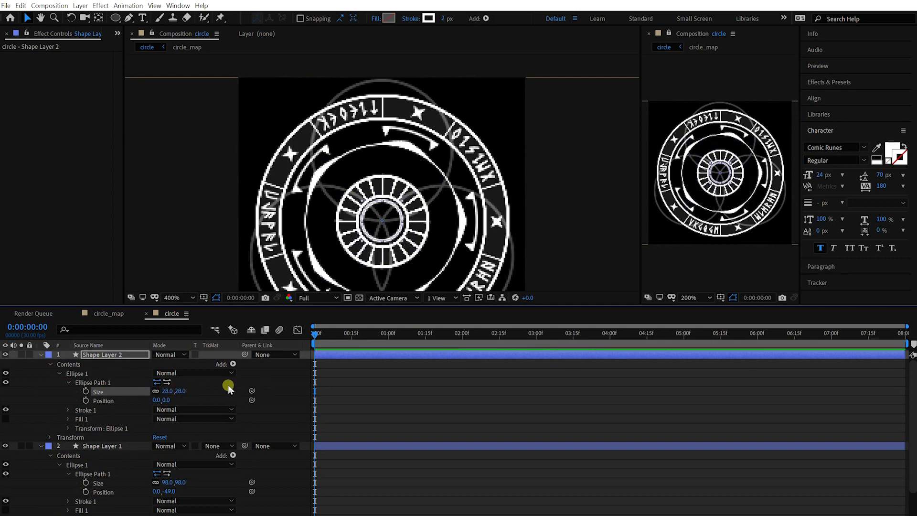
pyautogui.click(182, 390)
pyautogui.write('32')
pyautogui.press('Return')
pyautogui.click(182, 391)
pyautogui.click(369, 234)
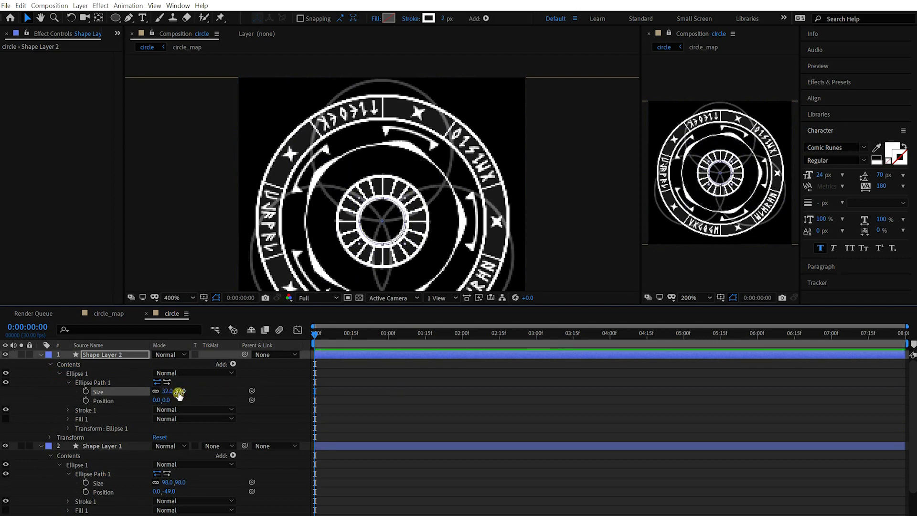
pyautogui.write('34')
pyautogui.press('Return')
# Give the small central ellipse a solid white fill and set its stroke to None.
pyautogui.click(386, 18)
pyautogui.moveTo(354, 401); pyautogui.dragTo(249, 345)
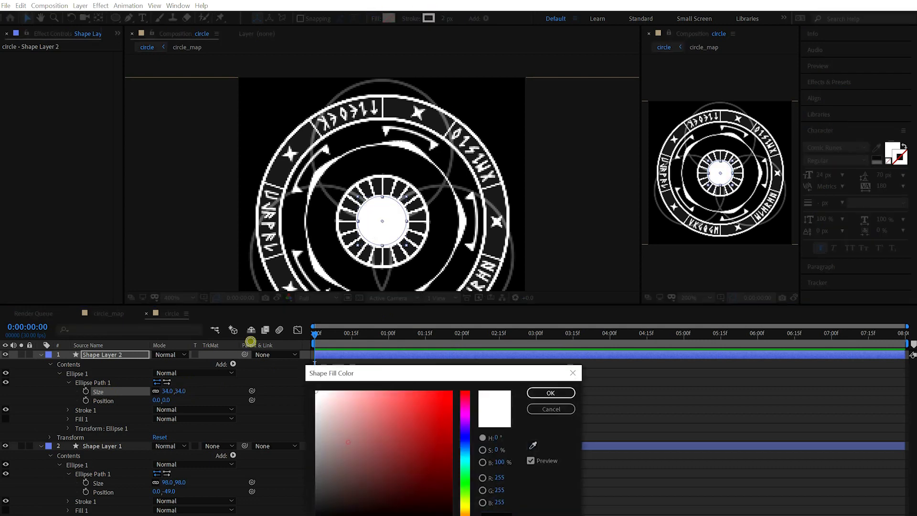
pyautogui.click(558, 394)
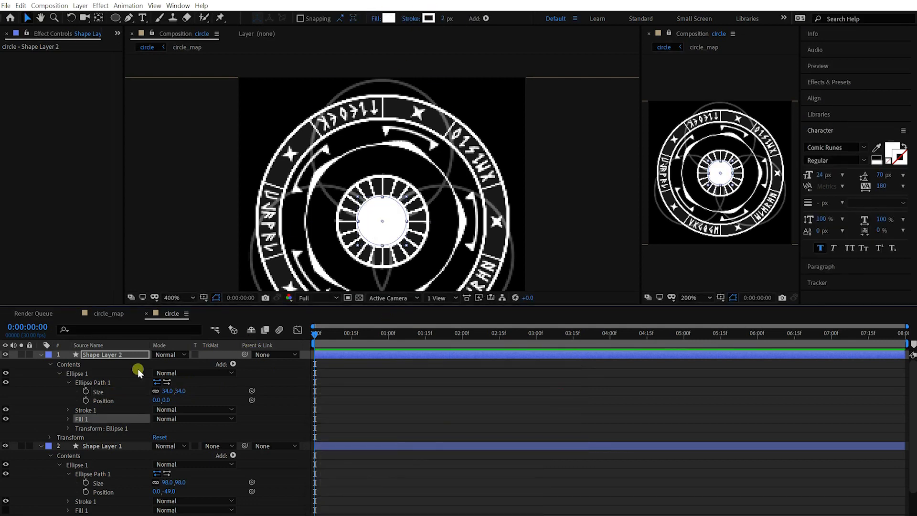
pyautogui.click(410, 20)
pyautogui.click(543, 267)
pyautogui.click(579, 328)
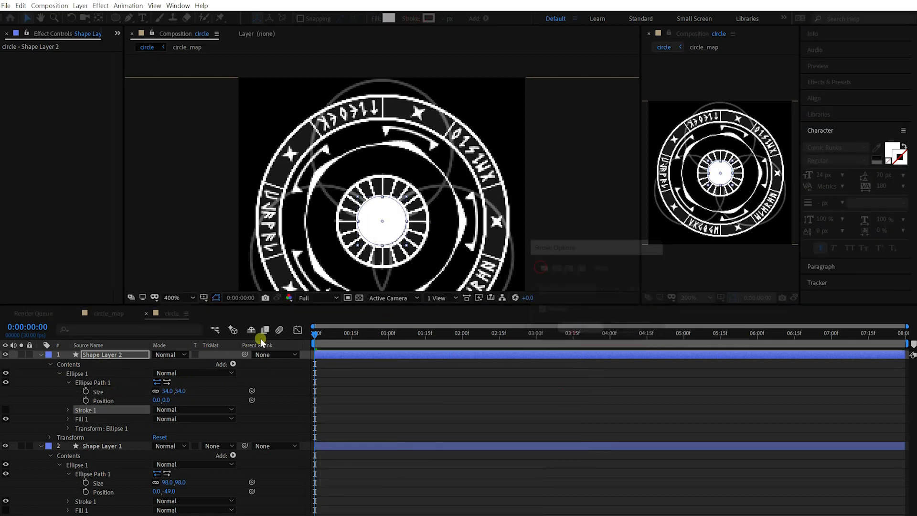
# Rename the repeated-ellipse shape layer to bg_circles.
pyautogui.click(41, 355)
pyautogui.click(102, 364)
pyautogui.press('Return')
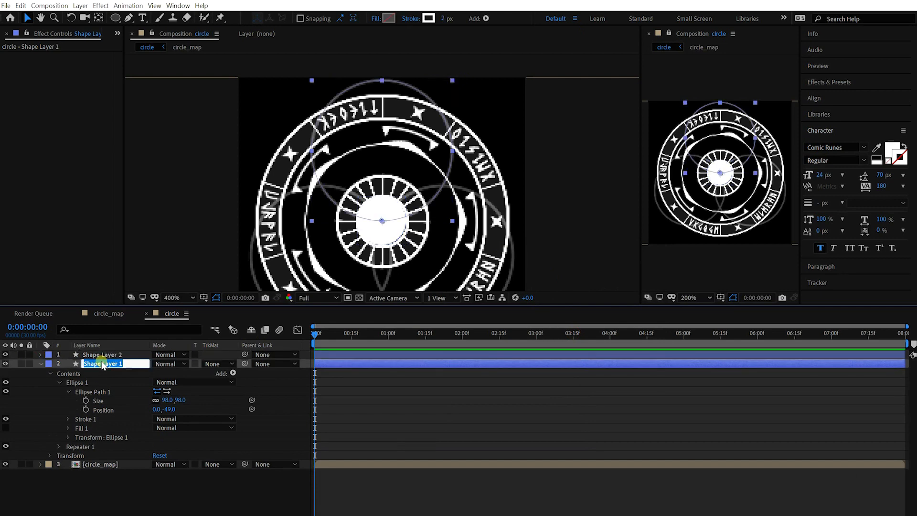
pyautogui.write('bg_circles')
pyautogui.press('Return')
# Rename the small central ellipse layer to mask and arrange the layers as circle_map, mask, bg_circles.
pyautogui.moveTo(101, 364)
pyautogui.mouseDown()
pyautogui.moveTo(106, 452)
pyautogui.moveTo(129, 466)
pyautogui.moveTo(106, 367)
pyautogui.mouseUp()
pyautogui.press('Return')
pyautogui.write('mask')
pyautogui.press('Return')
pyautogui.click(40, 372)
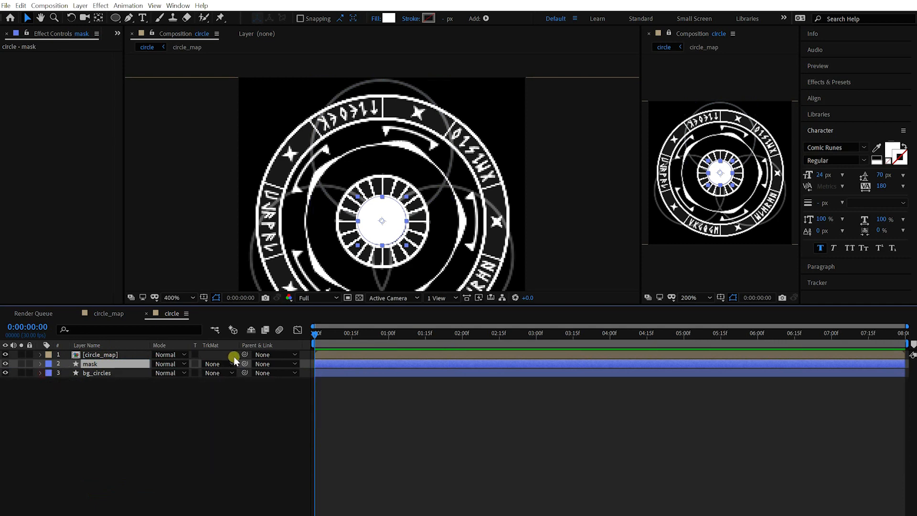
# Set the mask layer's blending mode to Silhouette Alpha to cut the centre out of bg_circles.
pyautogui.click(238, 357)
pyautogui.click(166, 366)
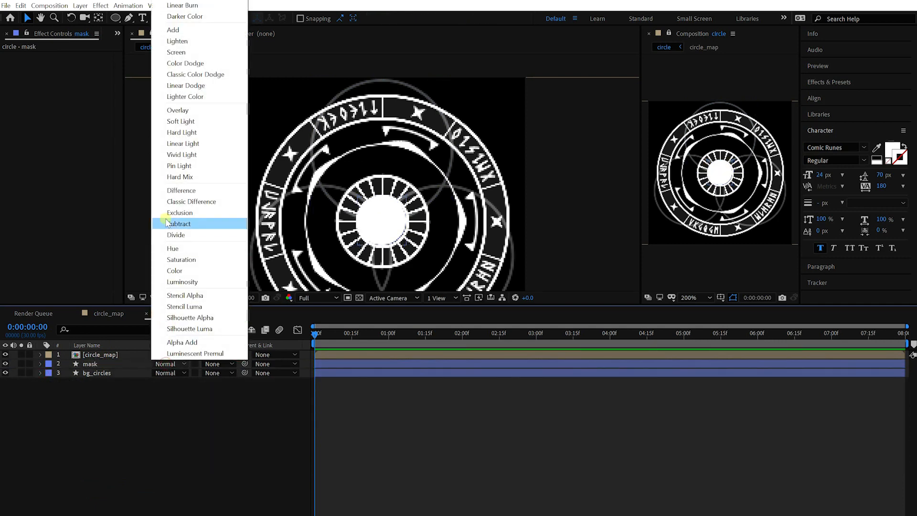
pyautogui.click(201, 317)
pyautogui.click(520, 418)
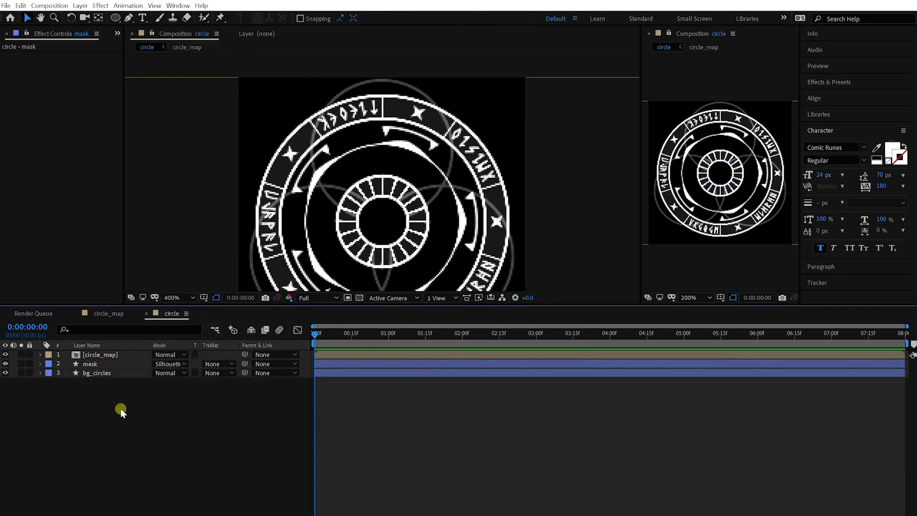
# Duplicate the circle_map layer and apply Gaussian Blur to the upper copy.
pyautogui.click(114, 354)
pyautogui.hotkey('ctrl', 'd')
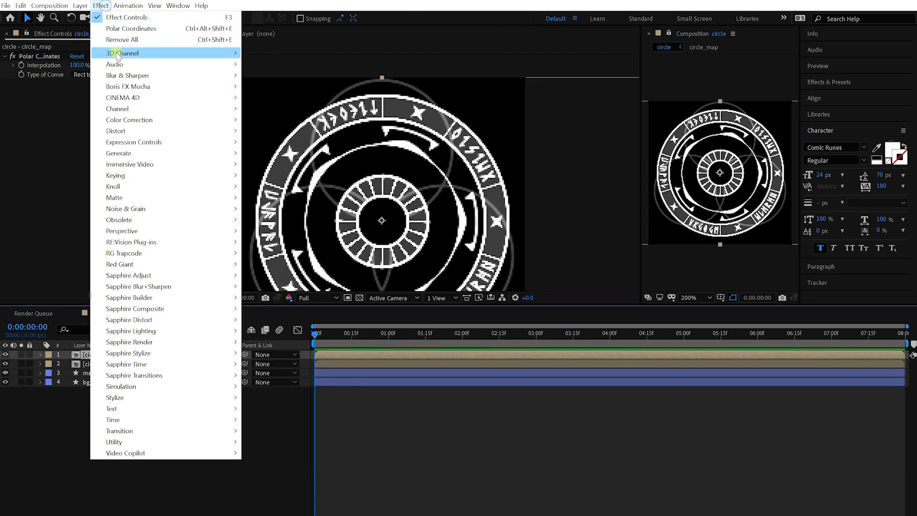
pyautogui.moveTo(224, 75)
pyautogui.click(272, 197)
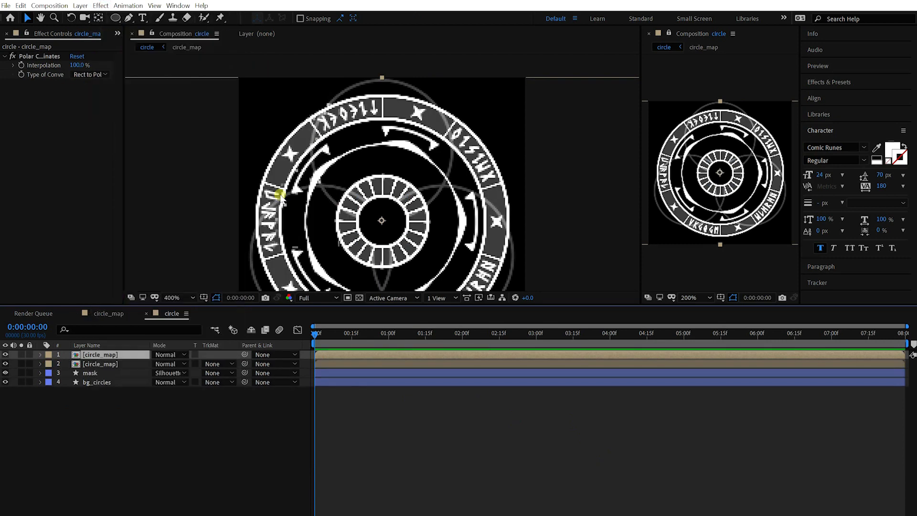
# Set the Gaussian Blur's blurriness on the upper circle_map copy to 8.
pyautogui.write('5')
pyautogui.press('Return')
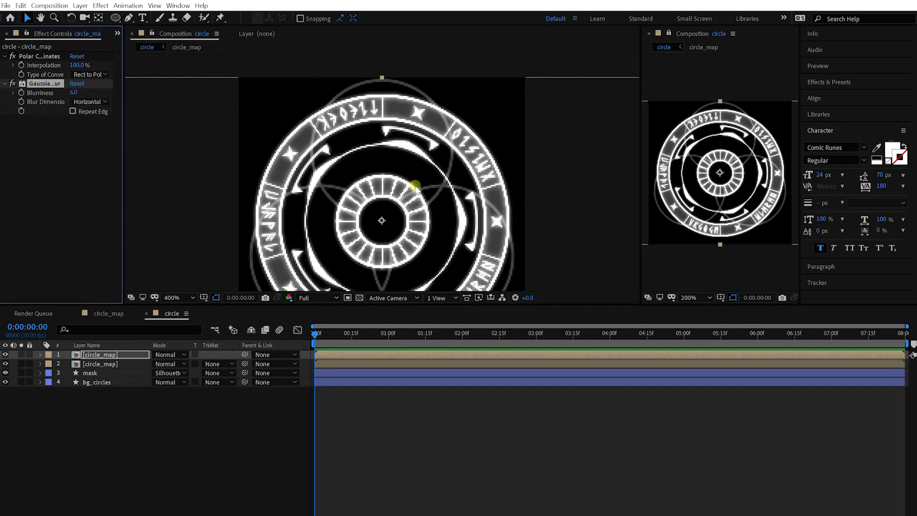
pyautogui.click(77, 93)
pyautogui.write('8')
pyautogui.press('Return')
pyautogui.scroll(-2, 373, 265)
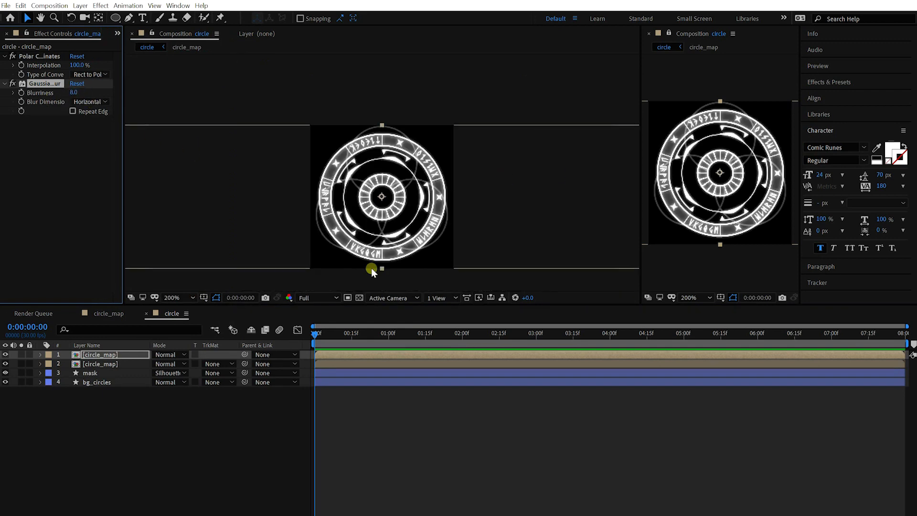
# Compare the sharp and blurred circle_map layers and examine the glow on the rune circle.
pyautogui.click(98, 364)
pyautogui.click(534, 444)
pyautogui.scroll(-1, 489, 131)
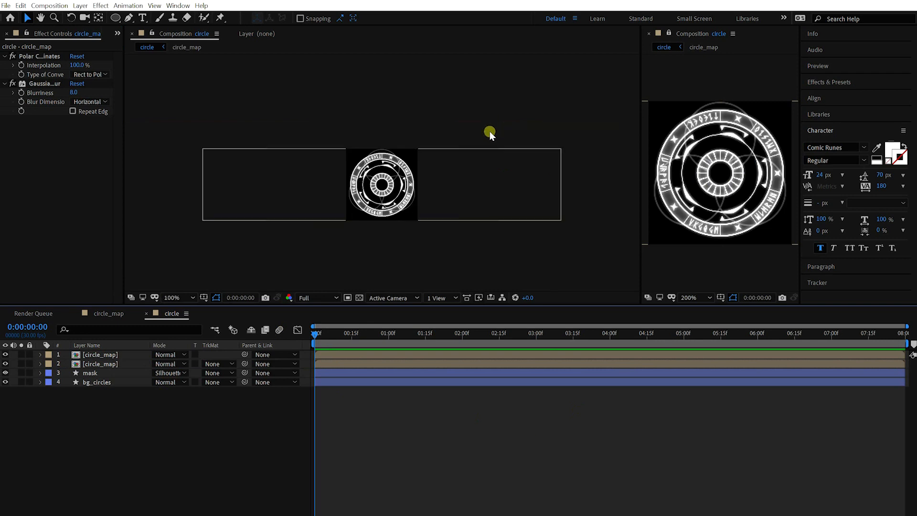
pyautogui.scroll(1, 453, 119)
pyautogui.click(122, 354)
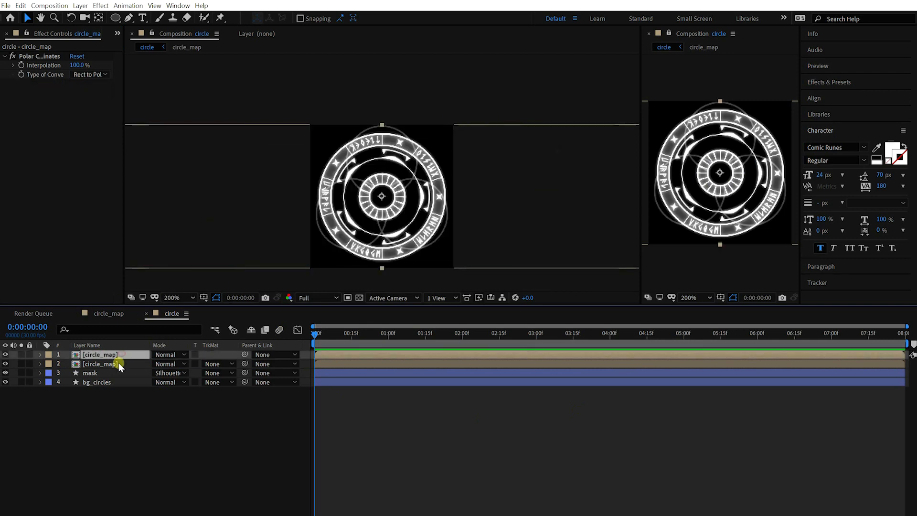
pyautogui.click(118, 363)
pyautogui.moveTo(73, 92); pyautogui.dragTo(76, 93)
pyautogui.click(547, 465)
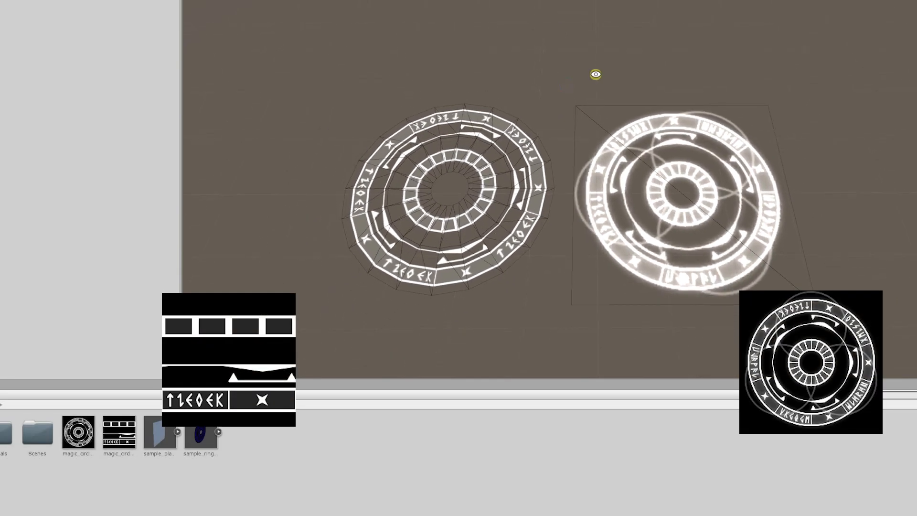
# In the Unity scene, inspect the plane that carries the glowing magic circle texture.
pyautogui.scroll(1, 578, 74)
pyautogui.click(662, 171)
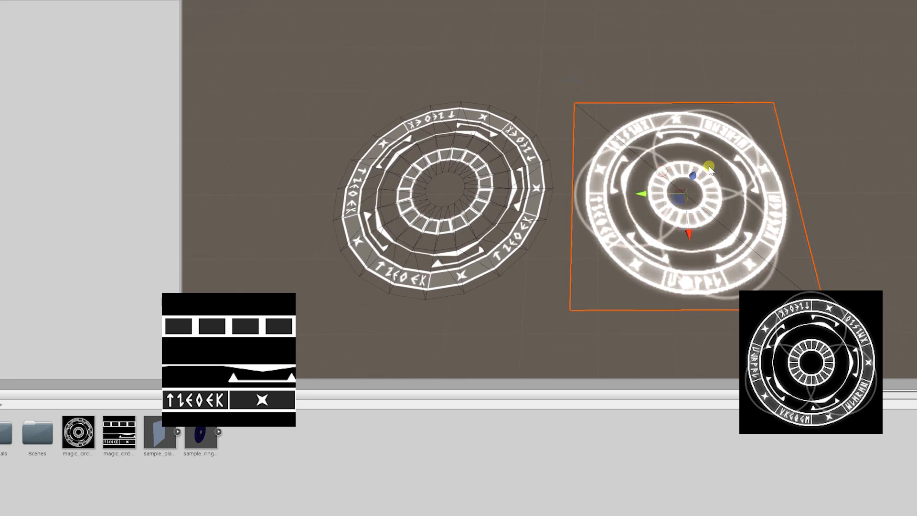
pyautogui.click(754, 66)
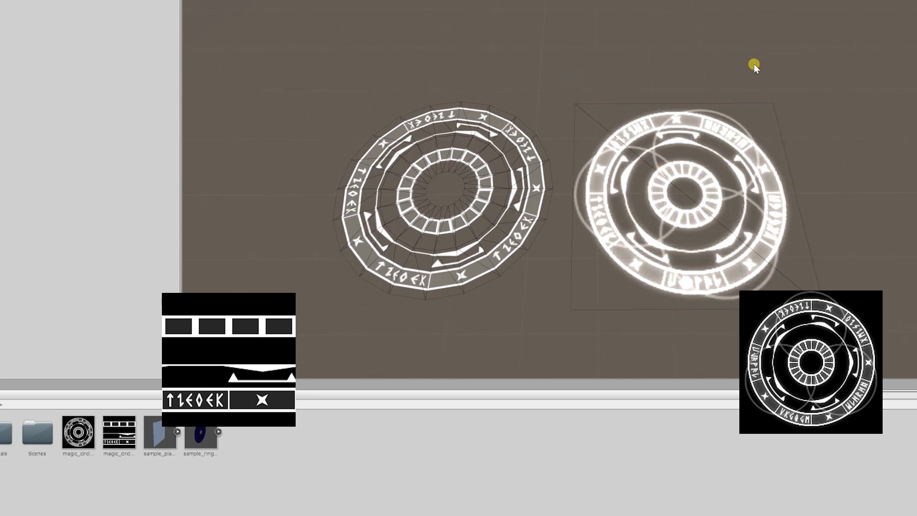